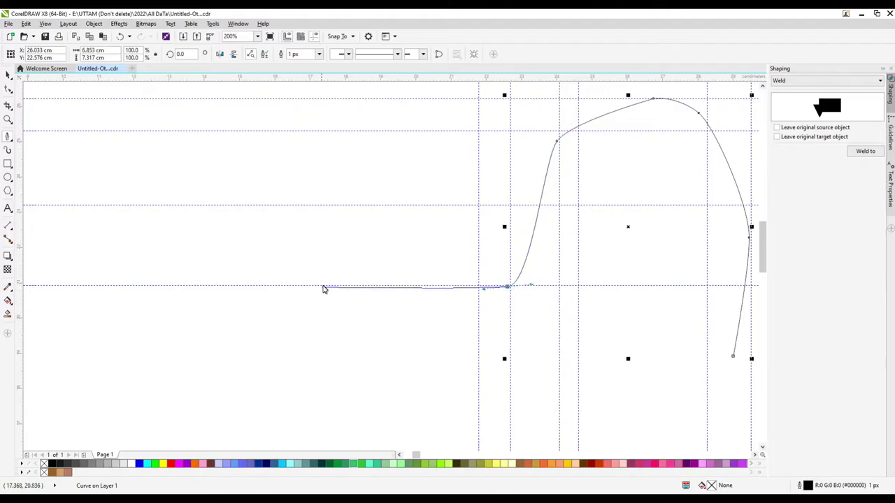
left_click_drag(316, 294, 216, 315)
key("F3")
left_click_drag(267, 370, 268, 371)
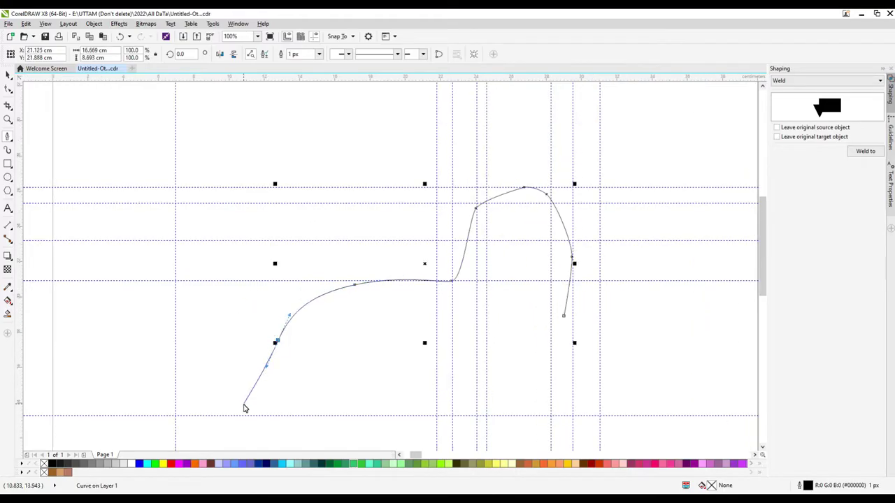
left_click_drag(245, 407, 160, 415)
scroll(178, 404, "down", 1)
scroll(217, 410, "up", 1)
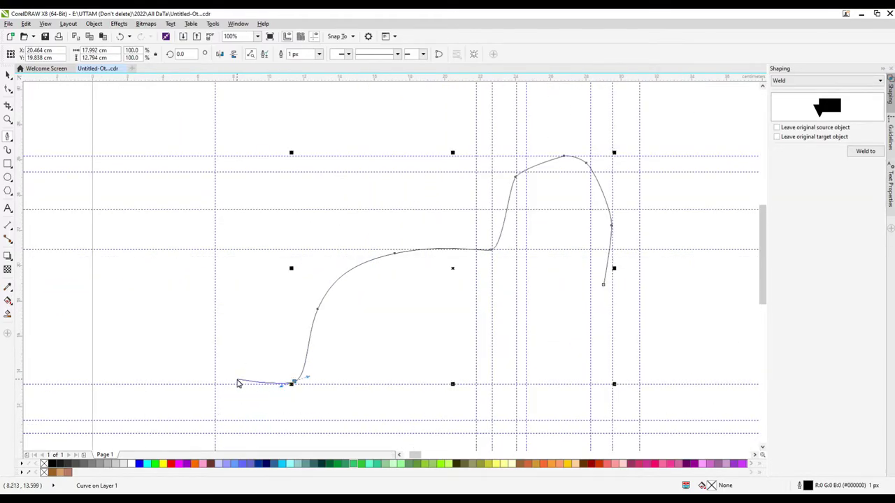
key("ctrl+z")
key("ctrl+z")
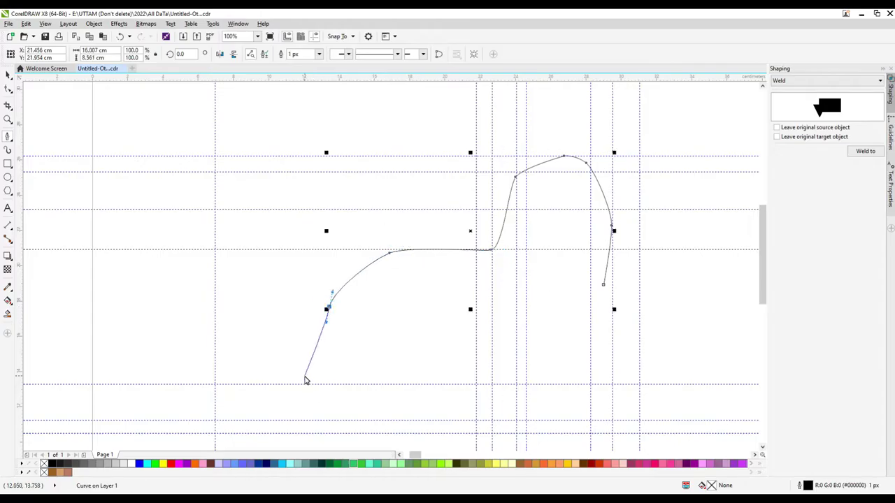
Continue the body outline down the rump, around the pointed tail tip, along the tail's underside and around the hind foot
left_click_drag(309, 379, 216, 389)
scroll(213, 408, "up", 1)
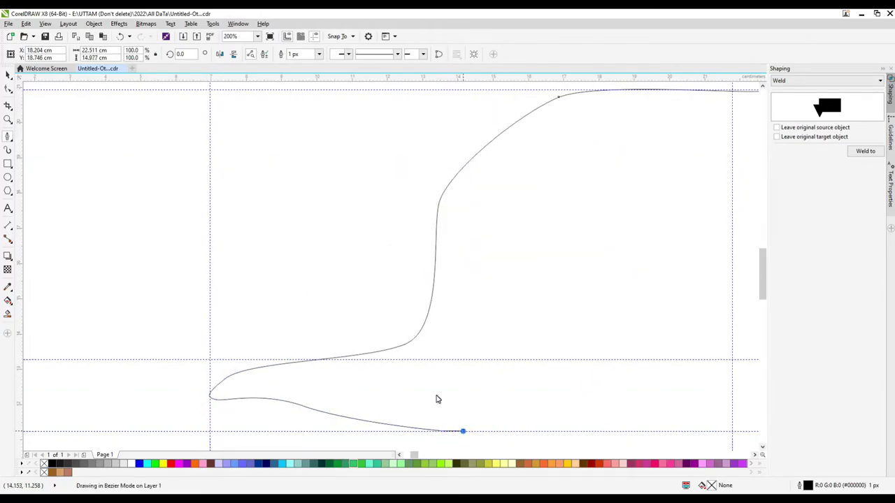
scroll(436, 399, "down", 2)
scroll(414, 370, "up", 2)
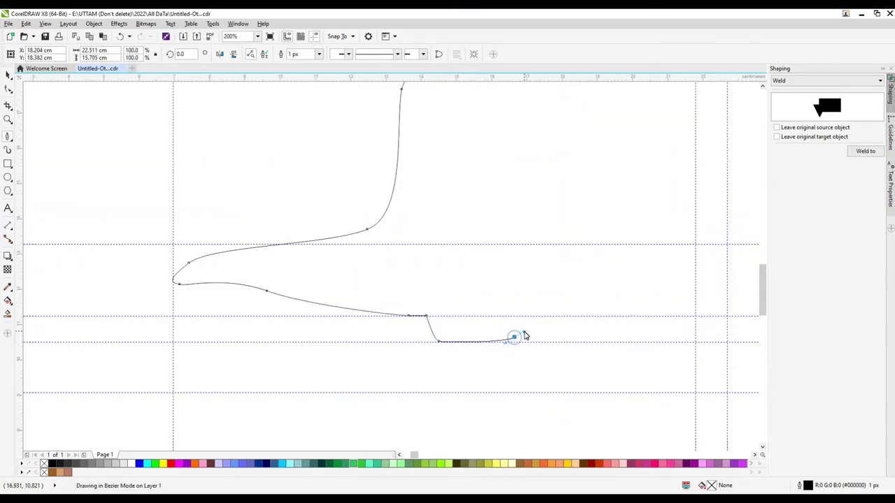
scroll(506, 315, "up", 1)
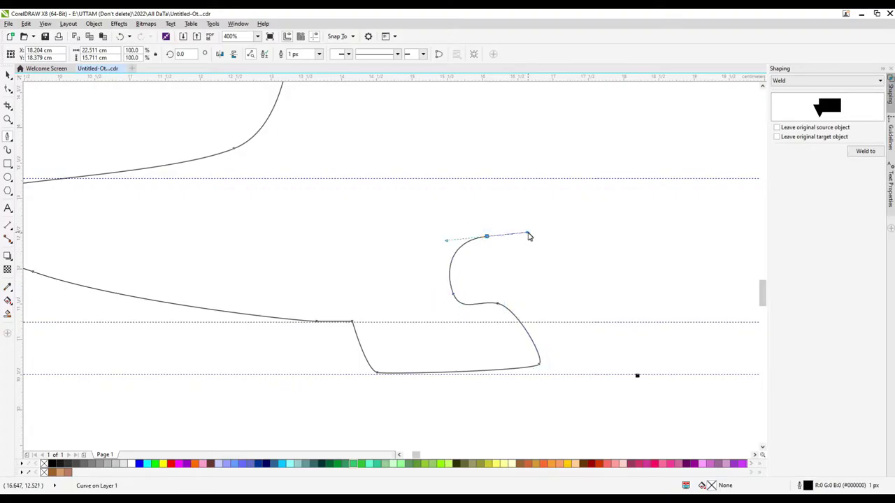
Extend the outline from the hind foot along the belly and around the first front foot, then up its inner side
left_click(571, 248)
scroll(571, 248, "down", 1)
left_click_drag(545, 235, 566, 235)
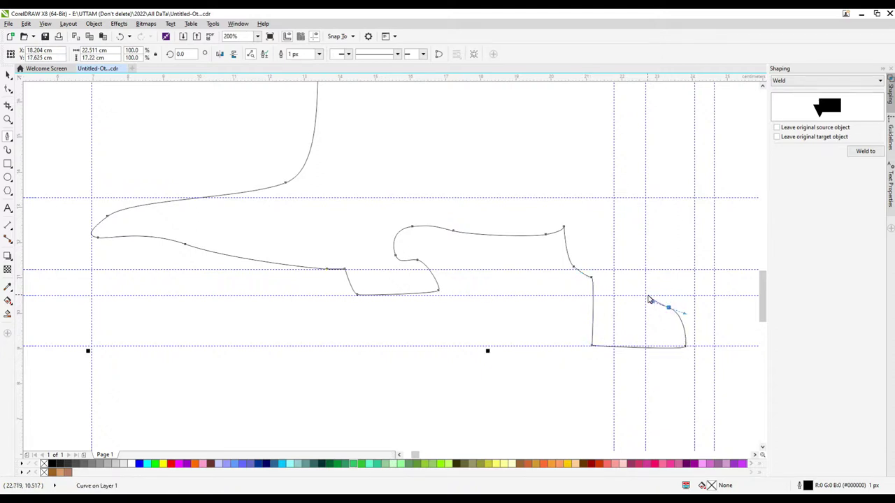
left_click(658, 202)
scroll(658, 202, "down", 1)
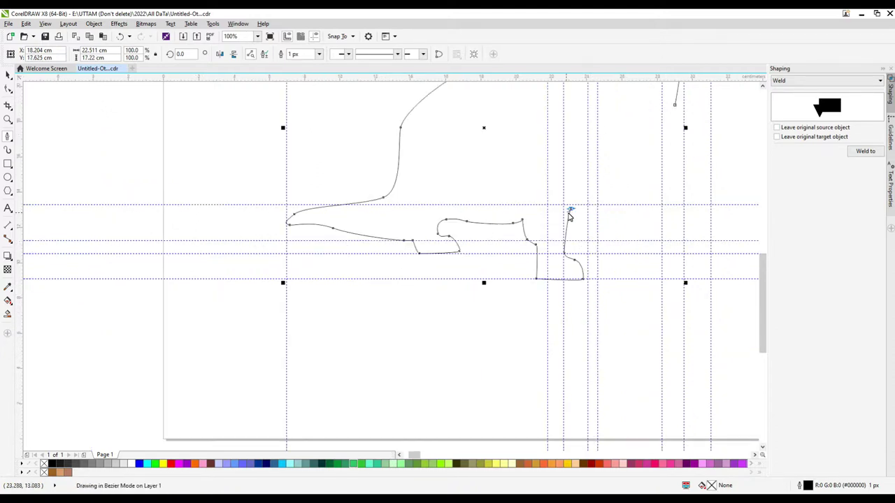
Continue the outline across the gap between the front legs and around the second, pointed front foot
left_click(612, 213)
scroll(617, 227, "up", 1)
left_click_drag(613, 234, 618, 239)
scroll(610, 240, "up", 1)
scroll(567, 271, "down", 2)
scroll(599, 297, "up", 1)
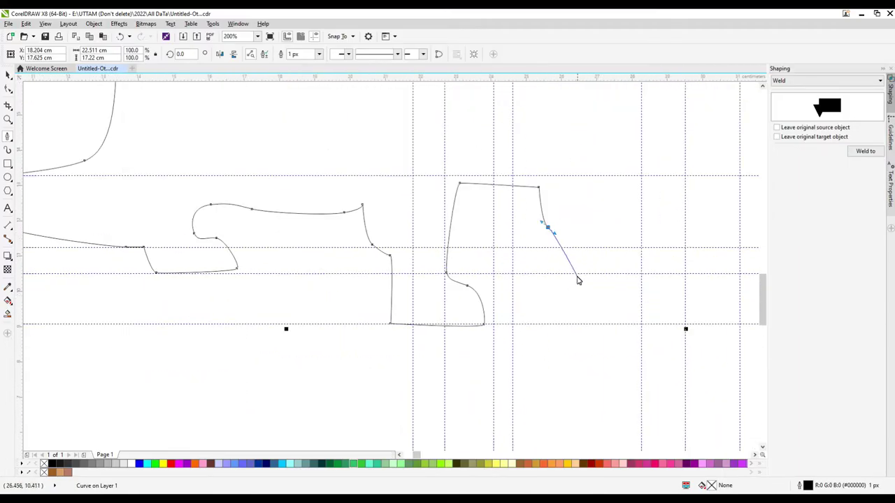
scroll(578, 353, "up", 1)
left_click_drag(563, 256, 577, 257)
scroll(524, 353, "down", 1)
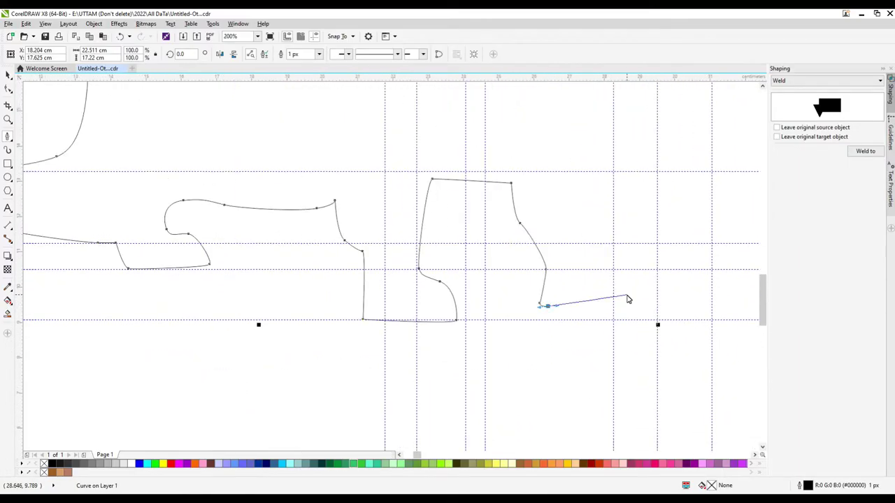
left_click(605, 273)
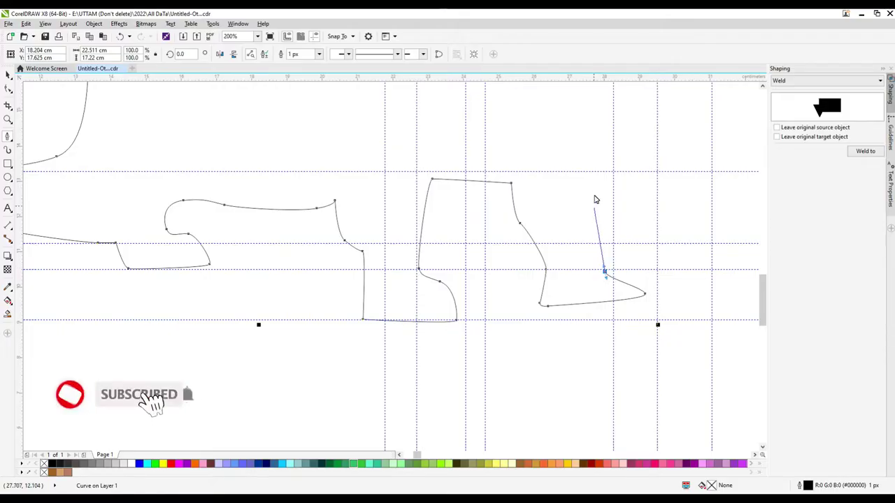
Extend the outline up from the second front foot and close it at its starting point
scroll(592, 203, "down", 2)
scroll(589, 189, "up", 1)
left_click(594, 217)
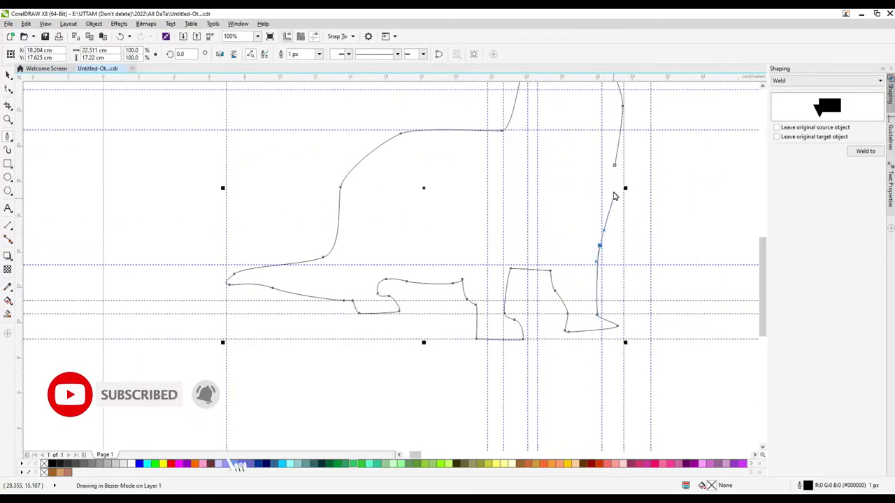
left_click(614, 168)
scroll(511, 307, "down", 1)
scroll(507, 225, "up", 1)
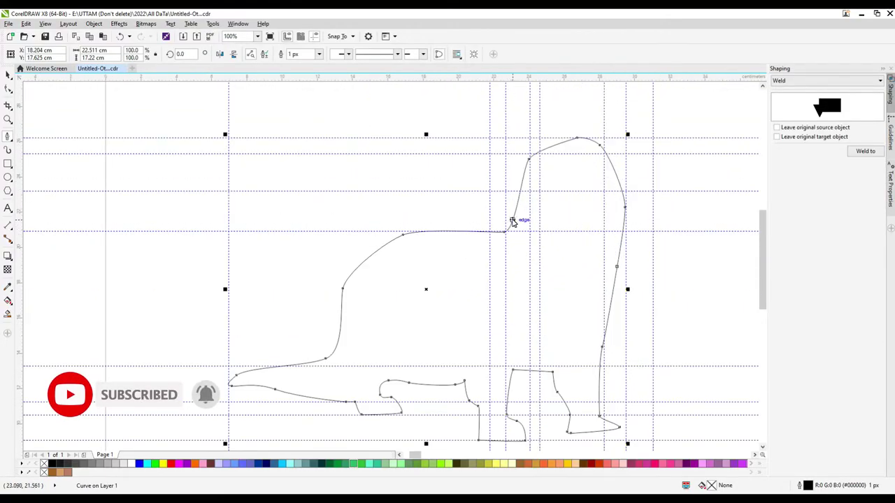
left_click(516, 221)
left_click(499, 286)
scroll(500, 272, "up", 1)
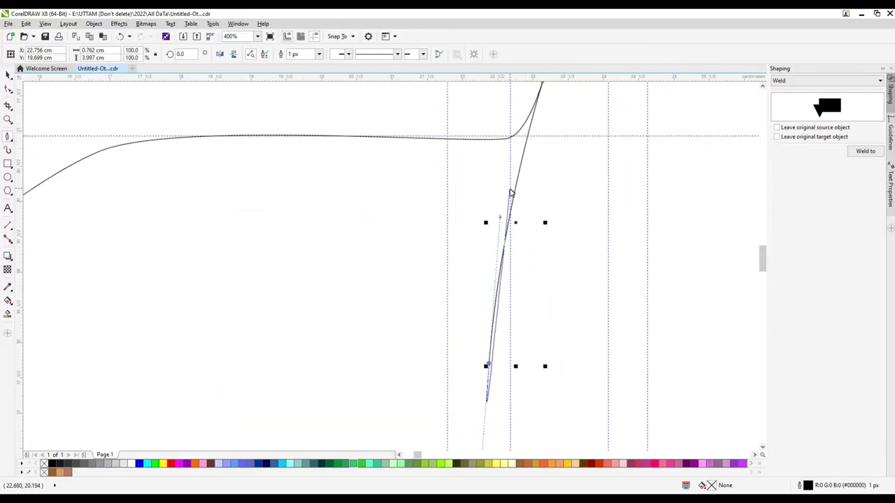
key("ctrl+z")
Reshape the body outline at the junction where the back meets the neck
scroll(510, 105, "up", 1)
key("F10")
mouse_move(510, 170)
left_mouse_down()
mouse_move(535, 192)
mouse_move(508, 174)
left_mouse_up()
scroll(536, 192, "up", 1)
scroll(489, 210, "down", 1)
Draw a curved inner line from the neck junction down through the body to the top of the gap between the front legs
key("F5")
left_click(519, 170)
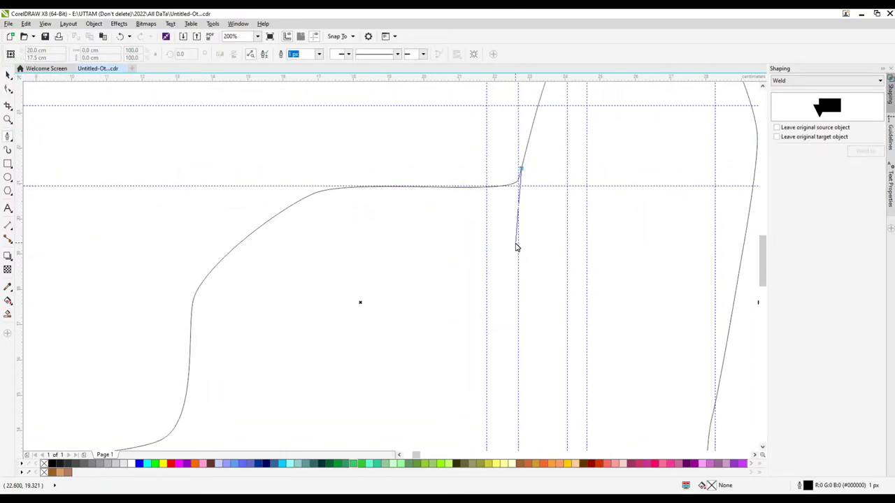
left_click(515, 245)
left_click_drag(472, 235, 487, 274)
left_click_drag(495, 311, 505, 353)
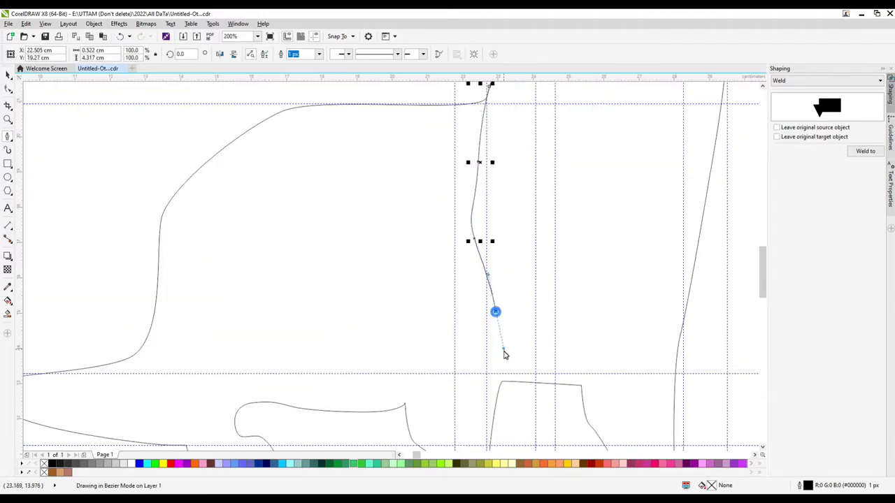
left_click(502, 403)
Reshape the upper part of the inner body line by adjusting its nodes near the neck
left_click(5, 90)
left_click(477, 162)
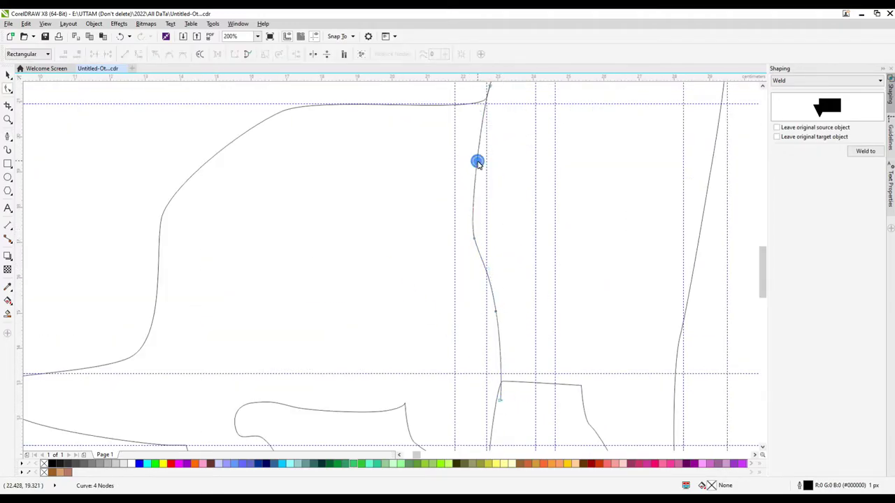
scroll(476, 119, "up", 1)
left_click_drag(485, 130, 483, 120)
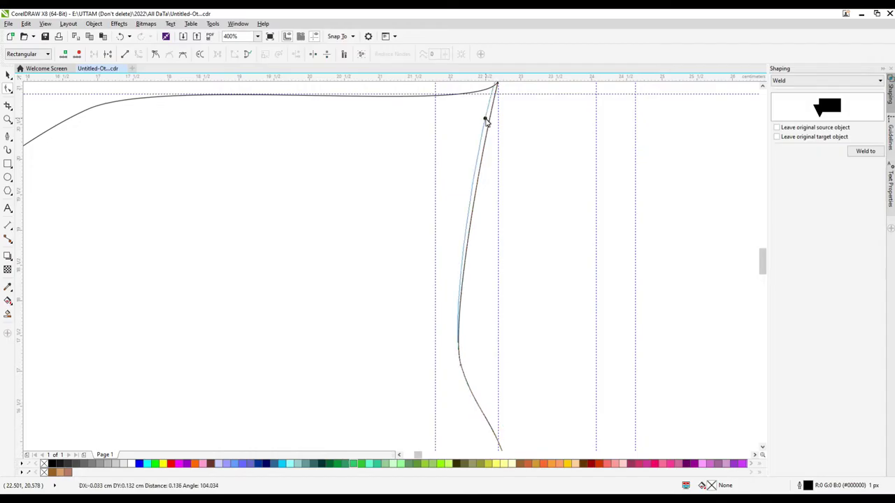
scroll(482, 183, "up", 2)
scroll(482, 183, "down", 3)
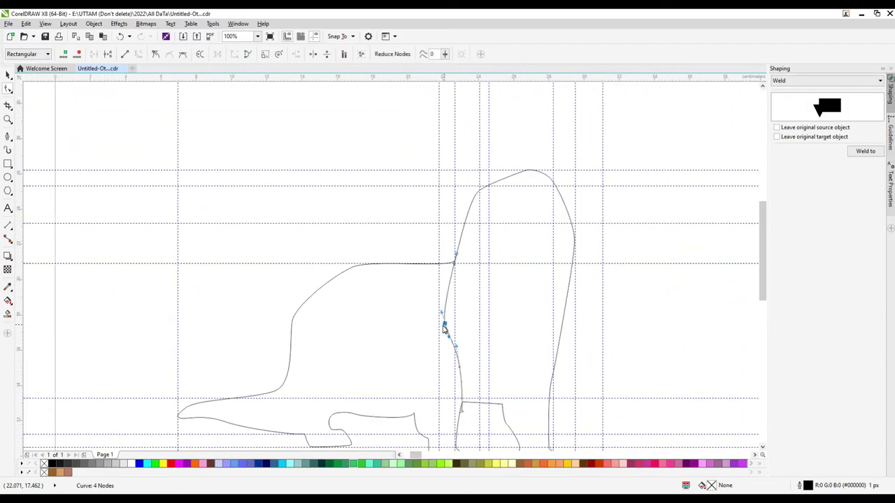
Start a muzzle outline inside the head, drawing its flat top, sloping right side and rounded lower-right lobe
left_click(8, 136)
scroll(525, 183, "up", 2)
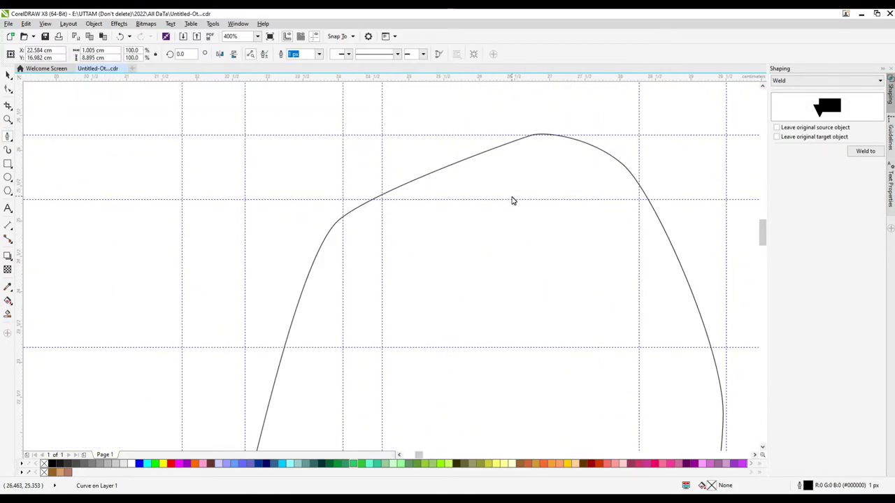
left_click(491, 199)
left_click_drag(570, 215, 572, 218)
left_click_drag(641, 310, 640, 330)
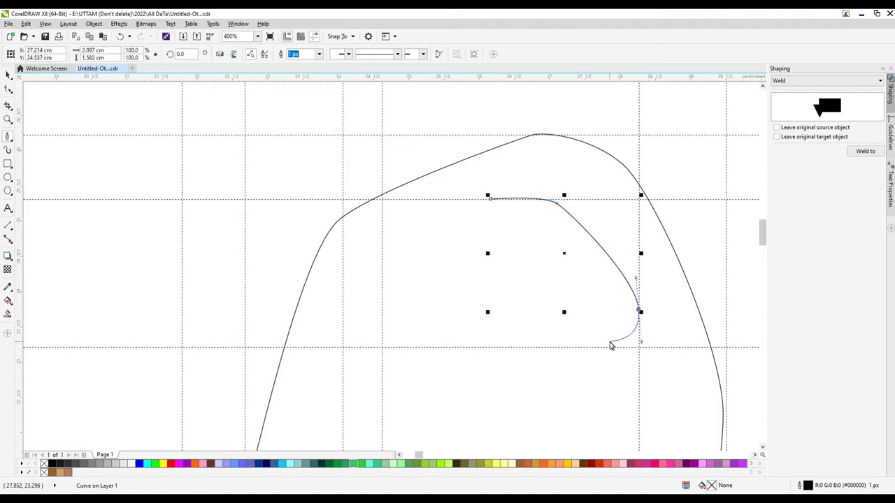
scroll(610, 343, "up", 1)
left_click_drag(579, 356, 537, 359)
Draw the muzzle's wavy lower edge and left side, closing a shape about 3.7 cm wide and 2.1 cm high
scroll(427, 306, "down", 1)
scroll(390, 310, "up", 1)
left_click_drag(422, 301, 386, 305)
left_click_drag(323, 326, 285, 326)
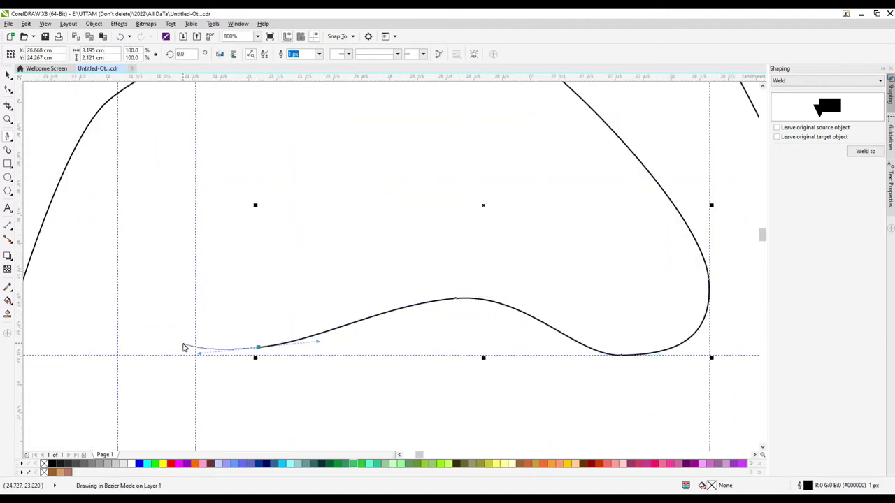
left_click(195, 239)
scroll(195, 239, "down", 1)
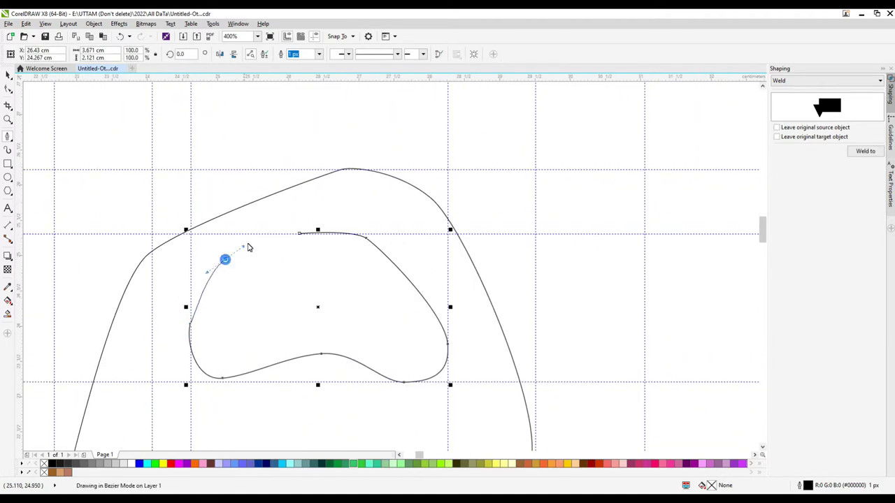
scroll(274, 213, "up", 1)
scroll(328, 272, "down", 1)
Refine the muzzle shape by removing the node on its left side and adjusting the upper-left, bottom-center and top nodes
left_click(230, 352)
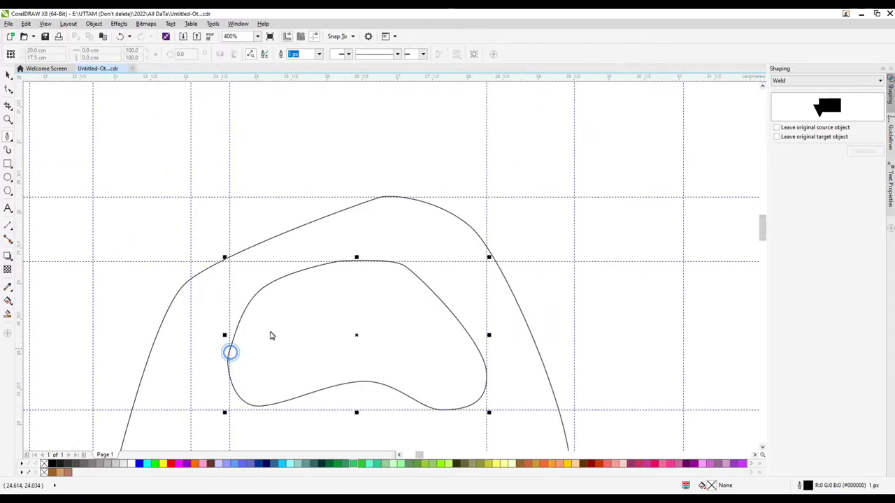
left_click(230, 351)
left_click(256, 300)
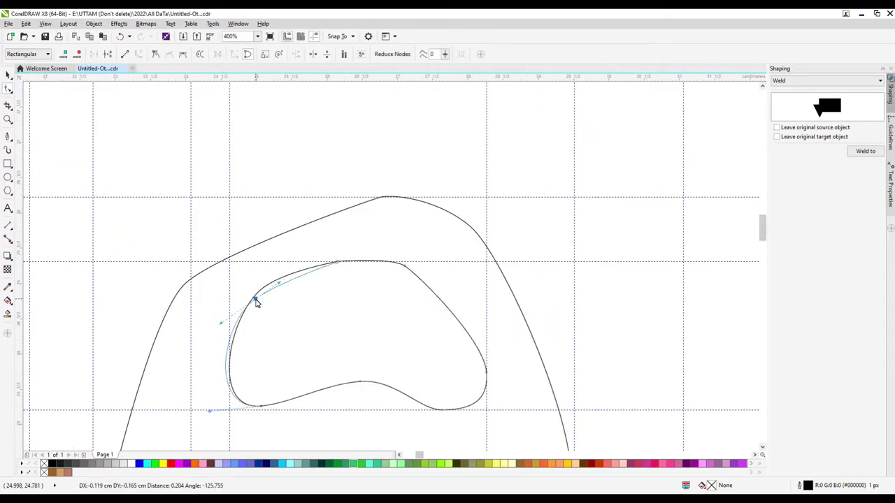
scroll(242, 405, "up", 1)
left_click_drag(477, 360, 460, 357)
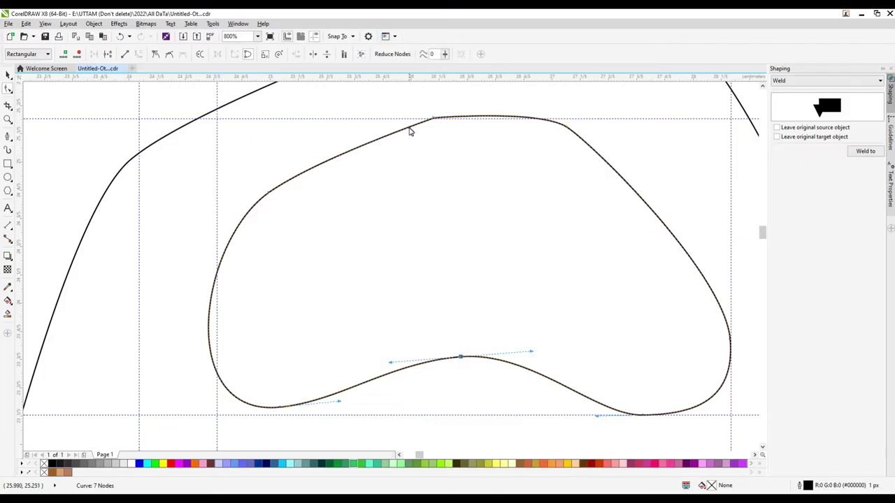
left_click_drag(409, 131, 466, 116)
scroll(439, 172, "down", 1)
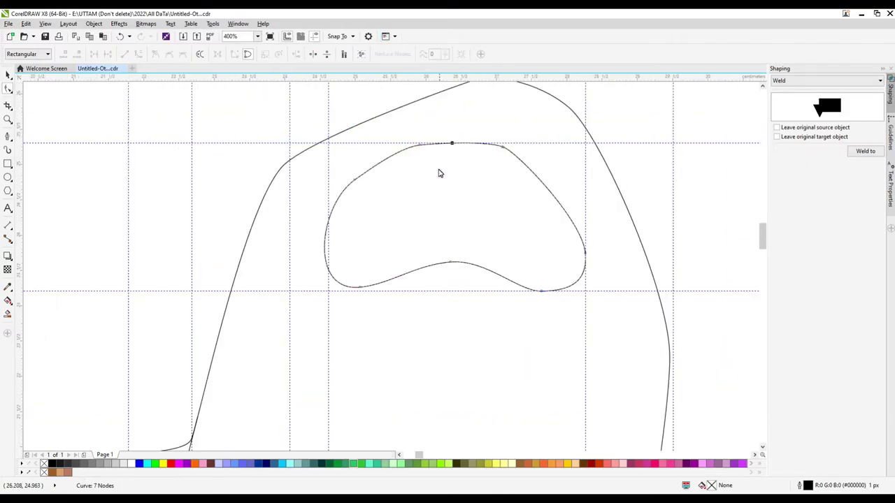
Draw an open, rounded mouth shape about 1.1 cm wide and 0.75 cm high across the muzzle's lower edge
left_click(7, 137)
scroll(406, 294, "up", 1)
left_click(451, 226)
left_click(446, 318)
mouse_move(552, 344)
left_mouse_down()
mouse_move(572, 339)
mouse_move(539, 342)
left_mouse_up()
scroll(469, 328, "down", 1)
scroll(525, 329, "up", 1)
scroll(499, 387, "down", 1)
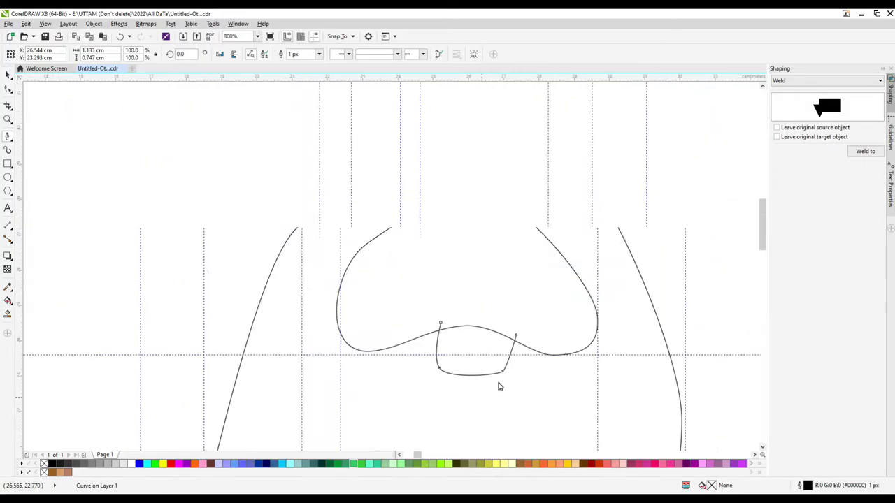
Draw a left eye circle about 0.5 cm wide with a smaller circle inside, and duplicate both as the right eye
scroll(499, 386, "down", 2)
scroll(480, 327, "up", 1)
left_click_drag(381, 265, 407, 303)
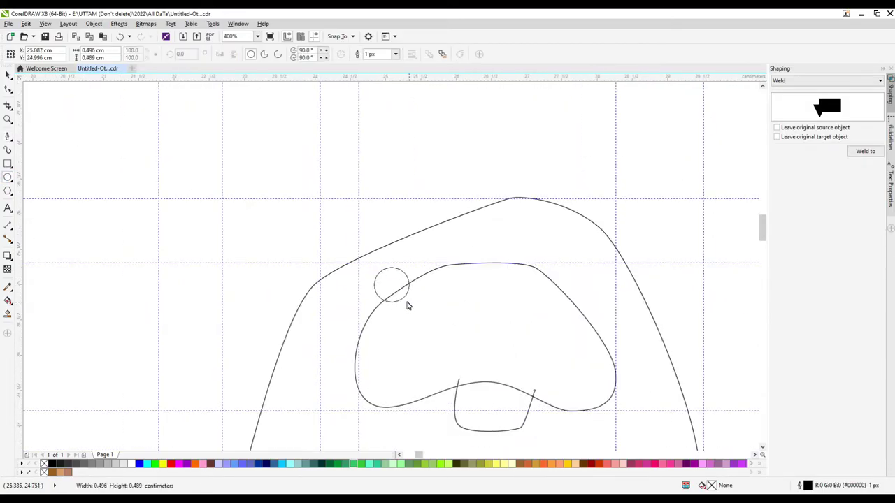
scroll(389, 279, "up", 2)
mouse_move(375, 250)
left_mouse_down()
mouse_move(416, 289)
mouse_move(522, 283)
left_mouse_up()
left_click(466, 256, "shift")
right_click(465, 256)
left_click(490, 337)
right_click(499, 230)
right_click(309, 130)
left_click(322, 194)
scroll(361, 268, "down", 2)
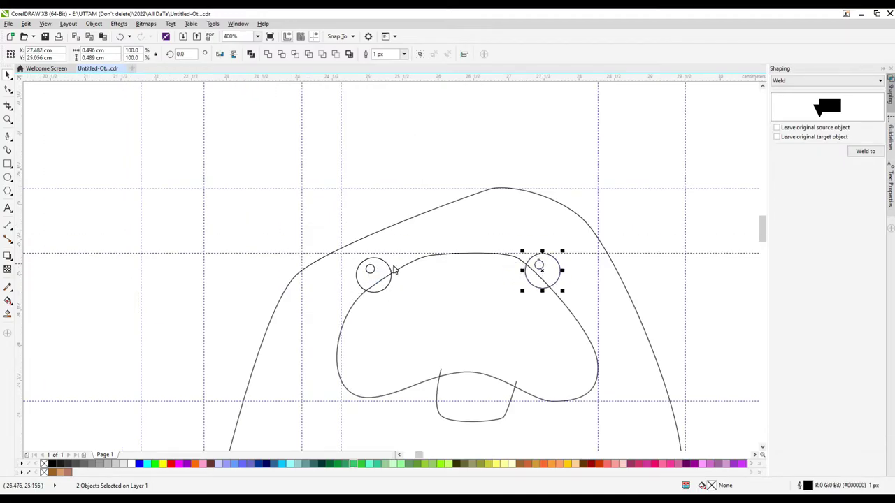
Trim both outer eye circles where they overlap the muzzle shape
left_click(417, 260)
left_click(387, 265)
left_click(556, 278, "shift")
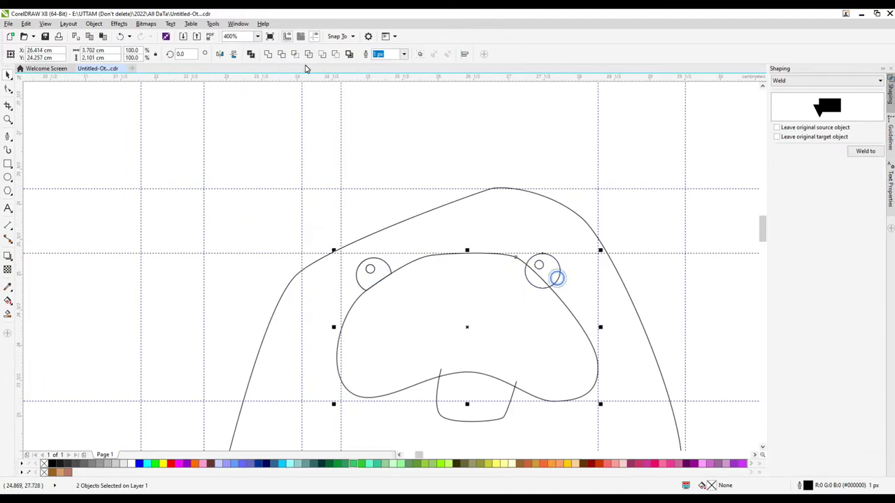
Draw a nose ellipse about 1.85 by 0.84 cm in the upper muzzle and a smaller one about 0.57 by 0.40 cm below it
key("F7")
left_click_drag(385, 272, 521, 337)
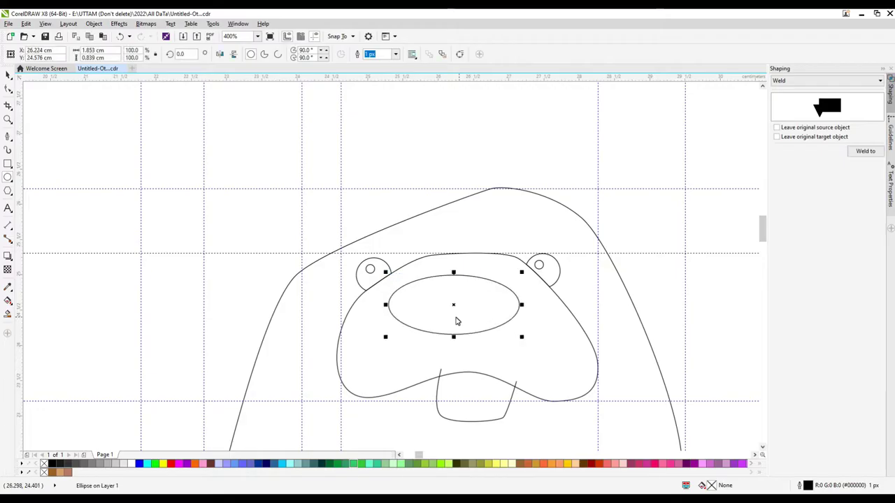
left_click_drag(453, 305, 486, 346)
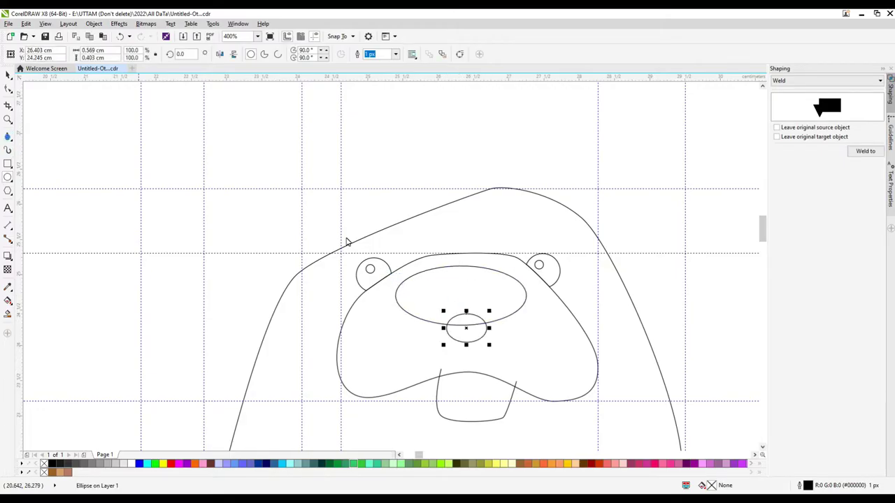
Draw an open, rounded ear curve about 1.26 cm wide on the head's left side and a similar one on its right side
key("F5")
left_click_drag(343, 267, 261, 244)
left_click_drag(263, 291, 293, 314)
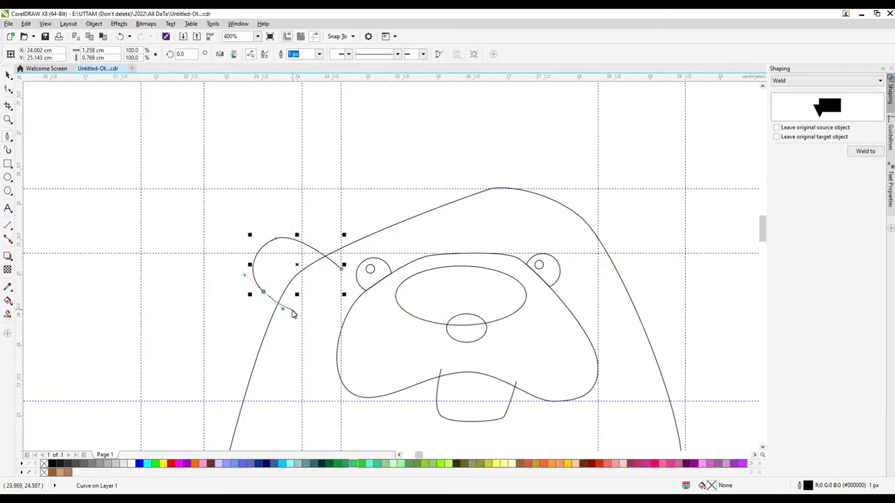
left_click_drag(587, 253, 656, 249)
left_click_drag(655, 273, 655, 289)
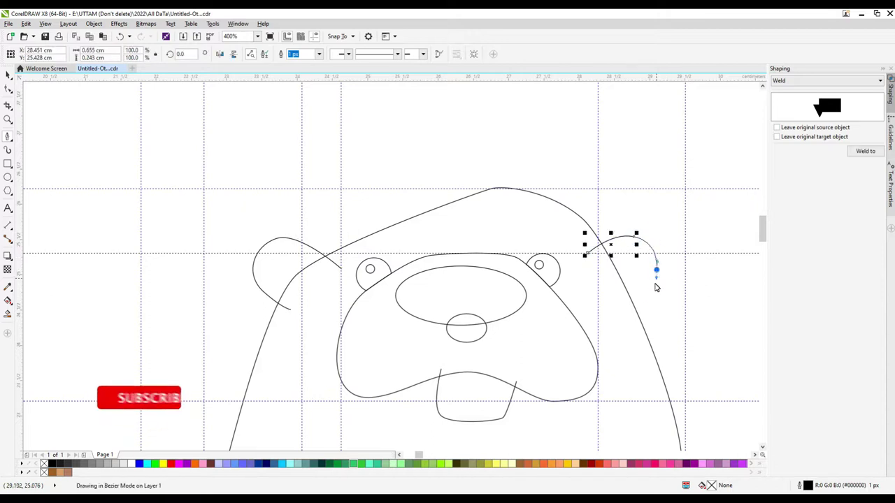
left_click_drag(633, 320, 631, 333)
key("space")
Draw three curved whiskers reaching outward from the muzzle's right side, the top one about 3.86 cm and the middle one about 3.24 cm wide
left_click_drag(521, 318, 740, 306)
scroll(670, 298, "down", 2)
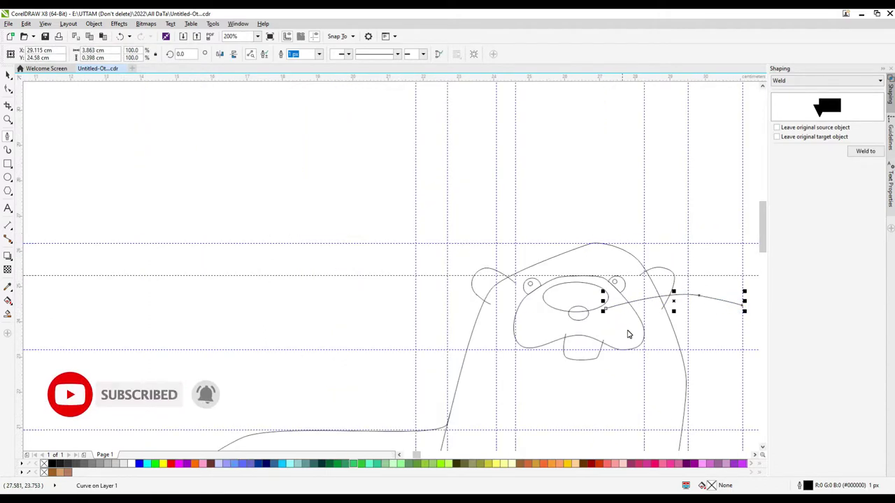
left_click_drag(628, 323, 709, 316)
left_click(689, 312)
left_click(743, 334)
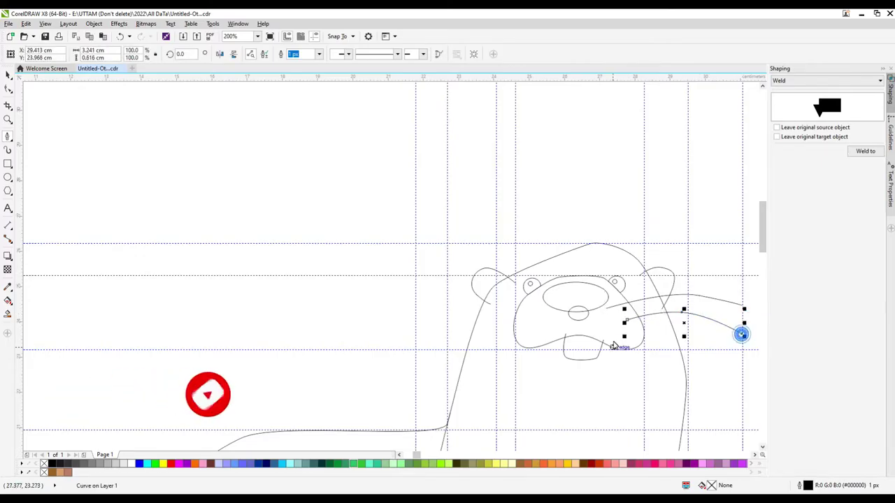
left_click_drag(664, 343, 699, 352)
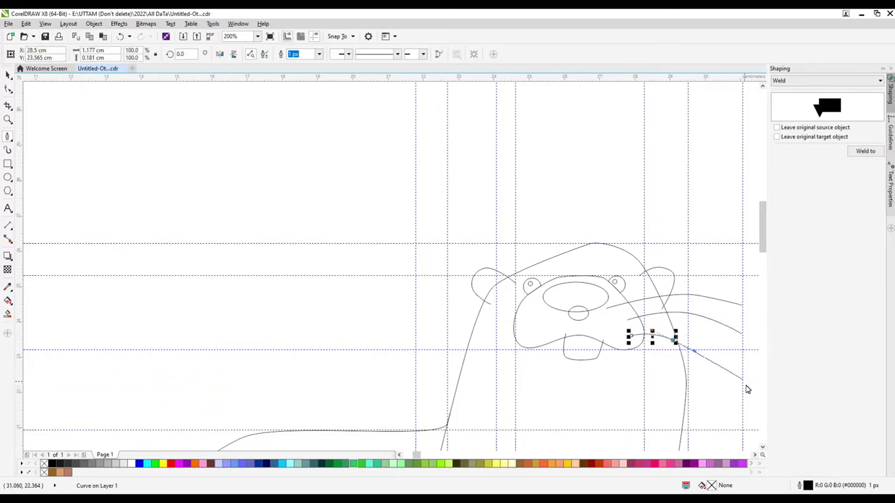
left_click(747, 386)
Move the top right whisker slightly down and narrow it to about 3.44 cm wide
left_click(8, 73)
scroll(667, 307, "up", 2)
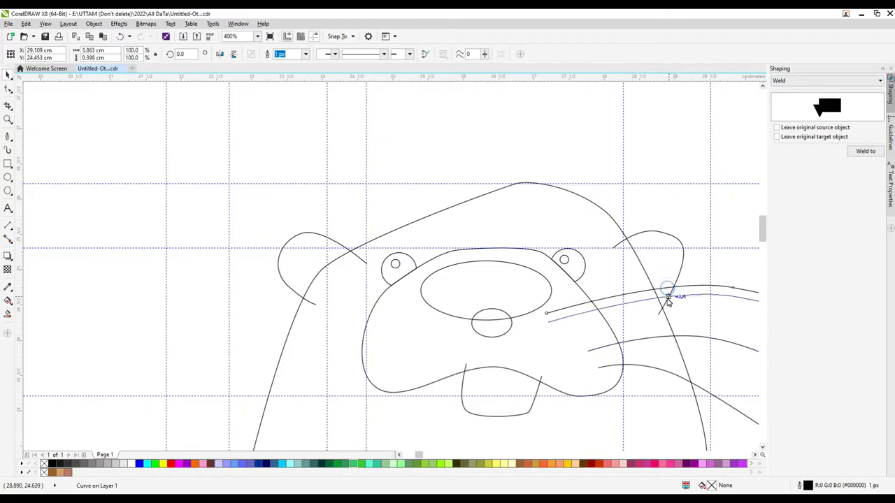
scroll(527, 274, "down", 2)
scroll(639, 301, "up", 2)
left_click_drag(429, 306, 459, 300)
scroll(489, 302, "down", 4)
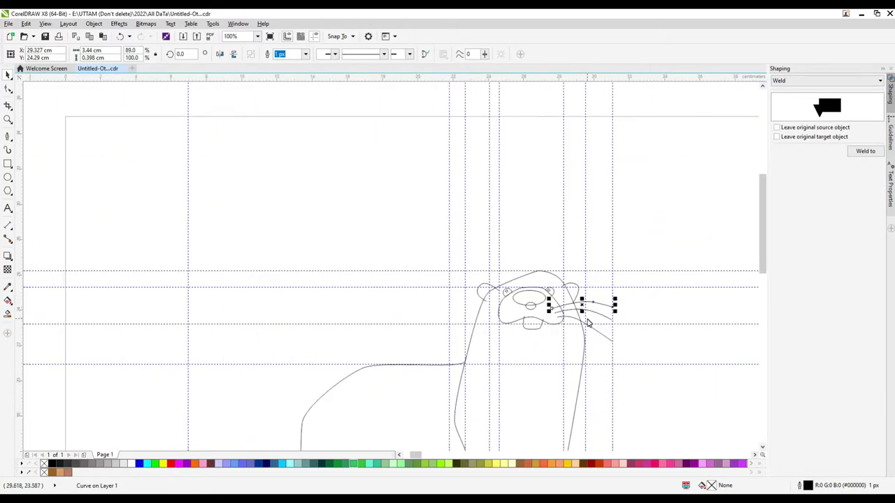
Place a horizontally mirrored copy of the three right whiskers on the left side of the muzzle
left_click(557, 330, "shift")
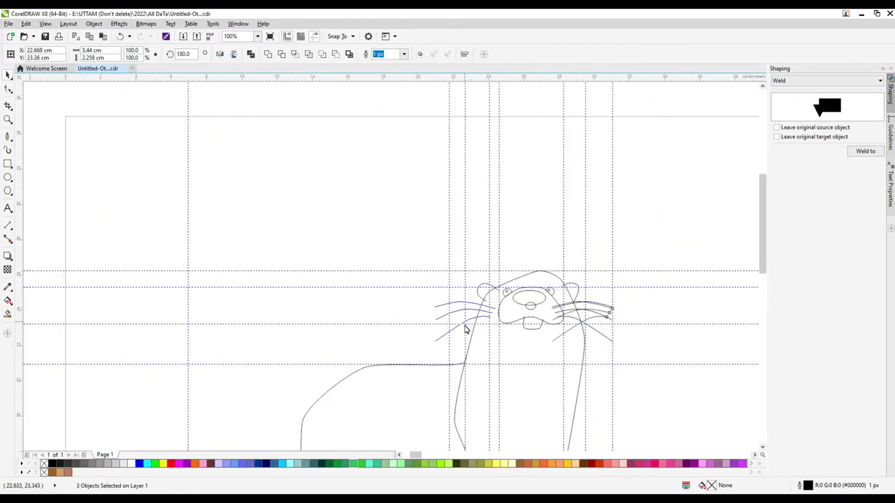
scroll(480, 330, "up", 4)
left_click_drag(497, 361, 499, 381)
Reshape the left whiskers through their nodes, ending the top and bottom ones on the outer vertical guideline and shortening the middle one
key("F10")
scroll(390, 325, "up", 2)
left_click(377, 321)
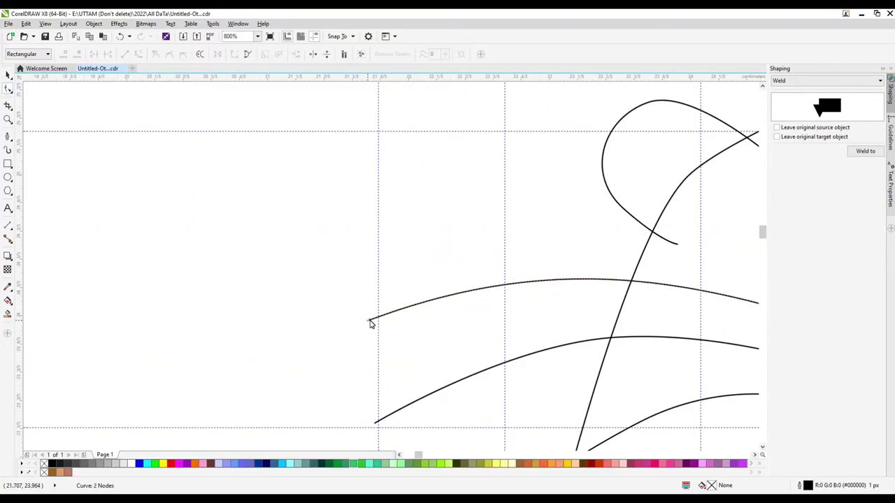
left_click(375, 422)
scroll(429, 404, "down", 2)
scroll(594, 346, "up", 2)
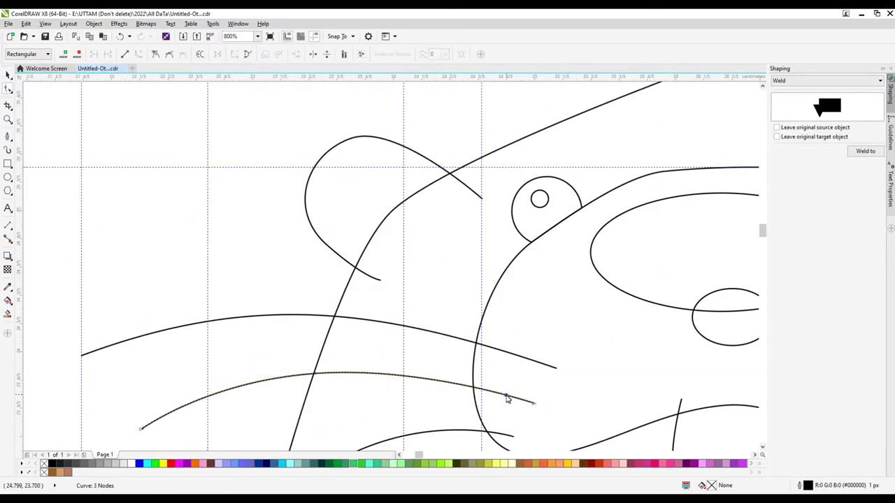
left_click(559, 370)
scroll(528, 406, "down", 4)
scroll(469, 385, "up", 1)
left_click_drag(438, 385, 411, 368)
scroll(437, 385, "down", 1)
scroll(416, 420, "up", 1)
left_click(567, 333)
scroll(412, 367, "up", 1)
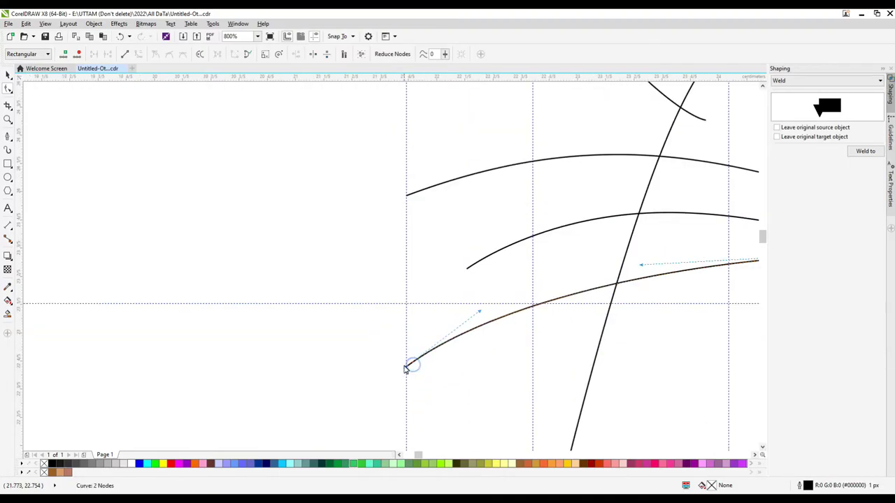
scroll(407, 367, "down", 2)
Round out the peak of the head outline by adjusting its top node and curve handles
double_click(577, 247)
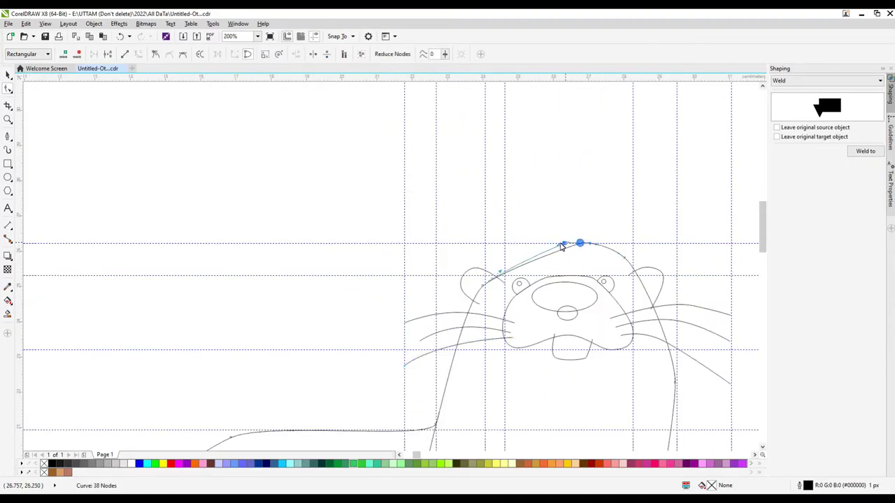
scroll(531, 271, "down", 2)
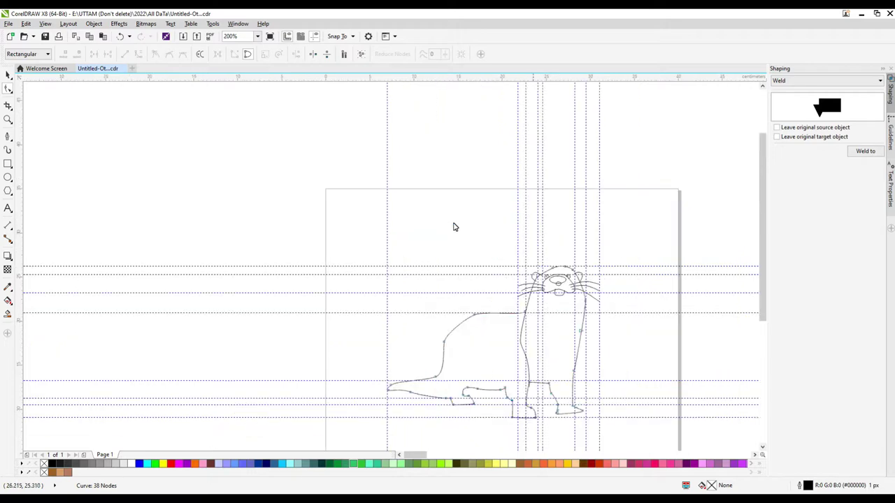
key("space")
left_click(475, 214)
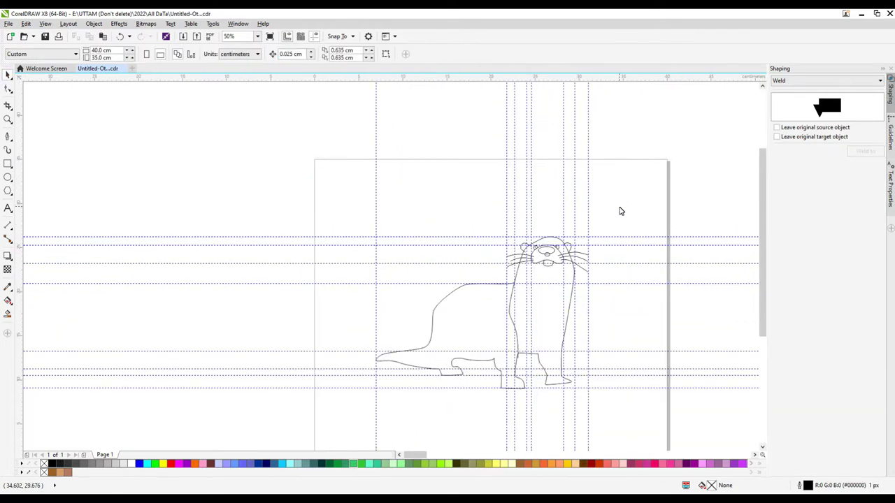
Draw an open neck curve about 2.2 by 2.7 cm from the muzzle's left edge down and outward past the body outline
left_click(7, 134)
scroll(537, 269, "up", 2)
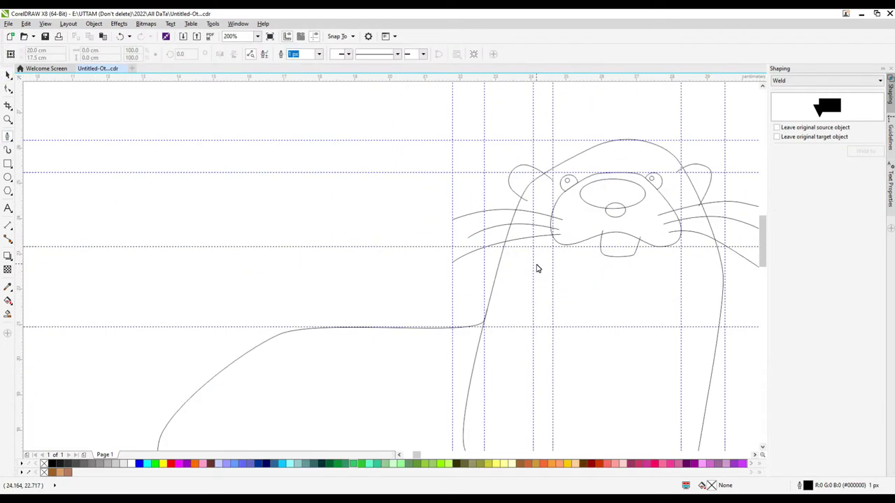
scroll(522, 266, "up", 1)
left_click(541, 262)
left_click_drag(527, 306, 513, 314)
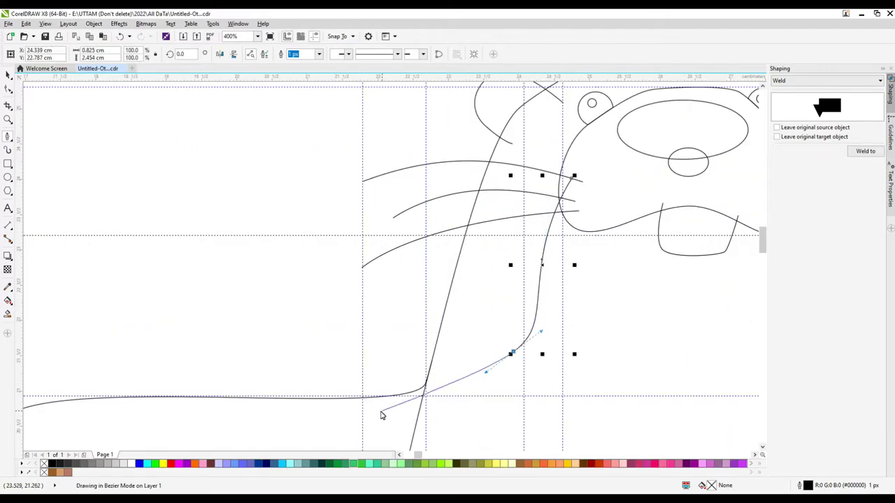
scroll(409, 376, "down", 1)
scroll(604, 289, "up", 1)
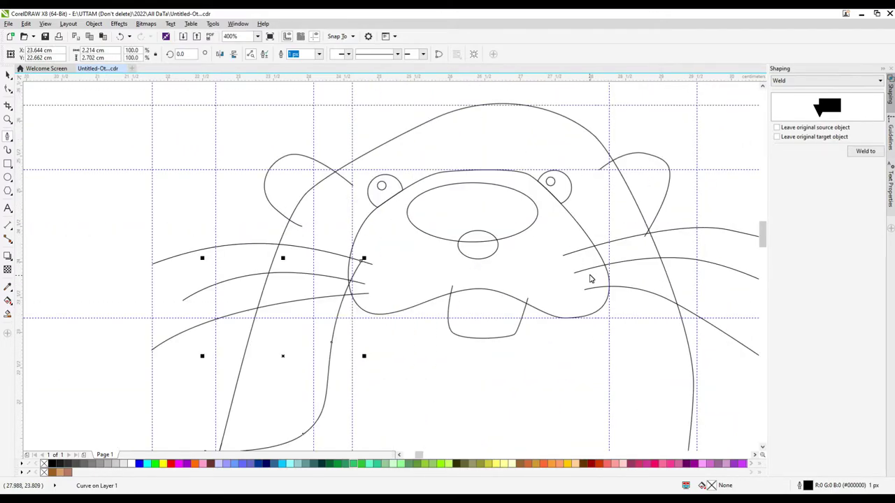
Draw an open neck and chest curve about 1.15 by 5.88 cm from the muzzle's right edge down along the body's right side
left_click(591, 279)
left_click(605, 320)
scroll(583, 384, "down", 1)
left_click(600, 402)
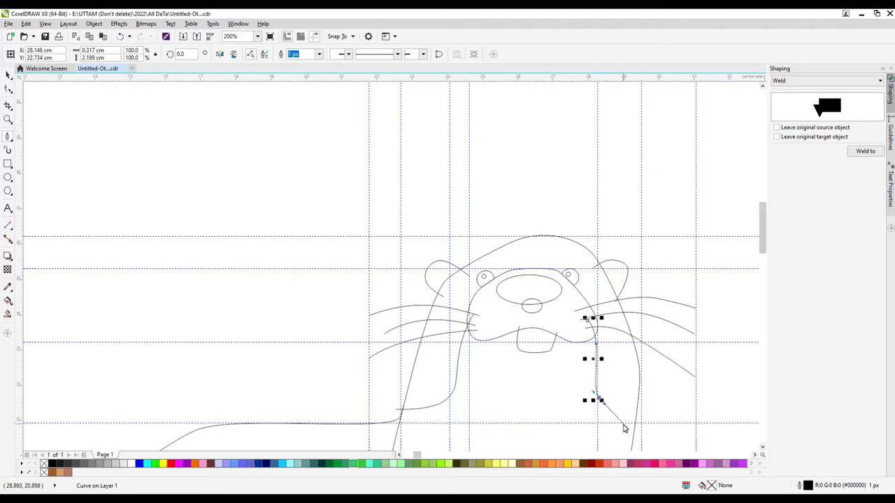
scroll(608, 413, "down", 1)
left_click(596, 399)
scroll(595, 419, "down", 1)
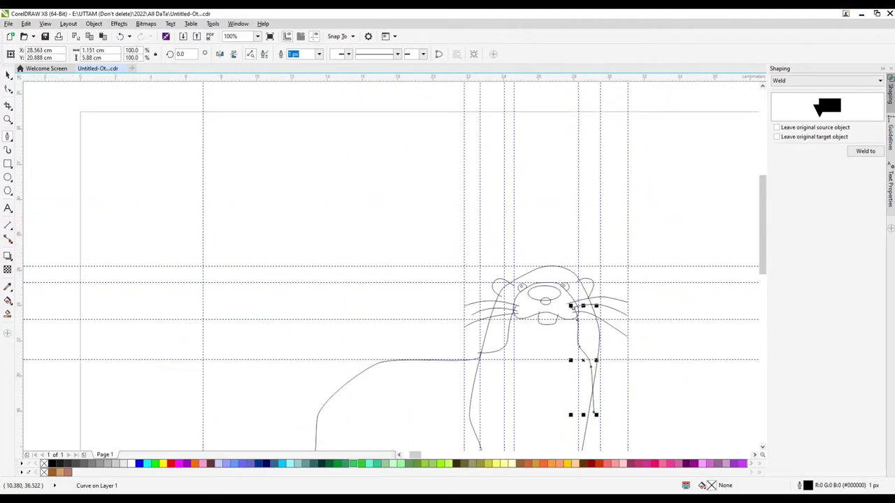
scroll(416, 189, "down", 1)
scroll(419, 196, "up", 1)
scroll(559, 224, "up", 1)
Round the lower corners of the mouth curve by moving and reshaping its nodes
key("F10")
scroll(558, 257, "up", 1)
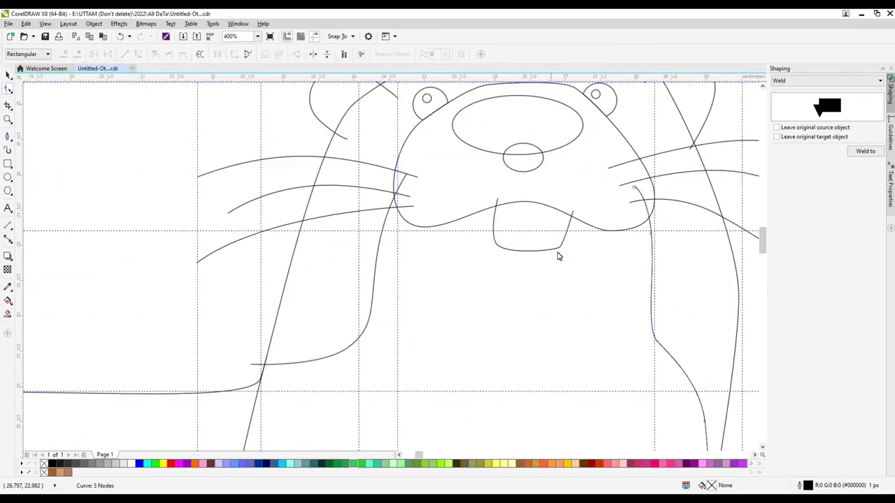
left_click_drag(496, 244, 529, 250)
double_click(552, 243)
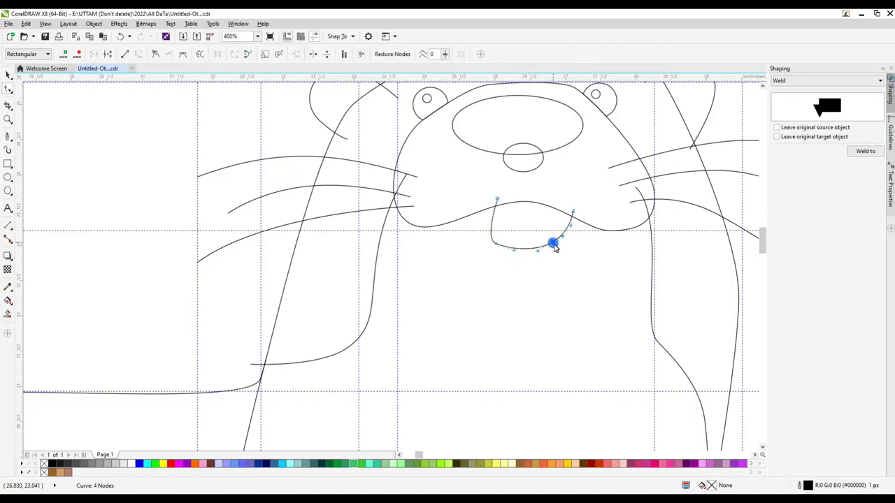
key("space")
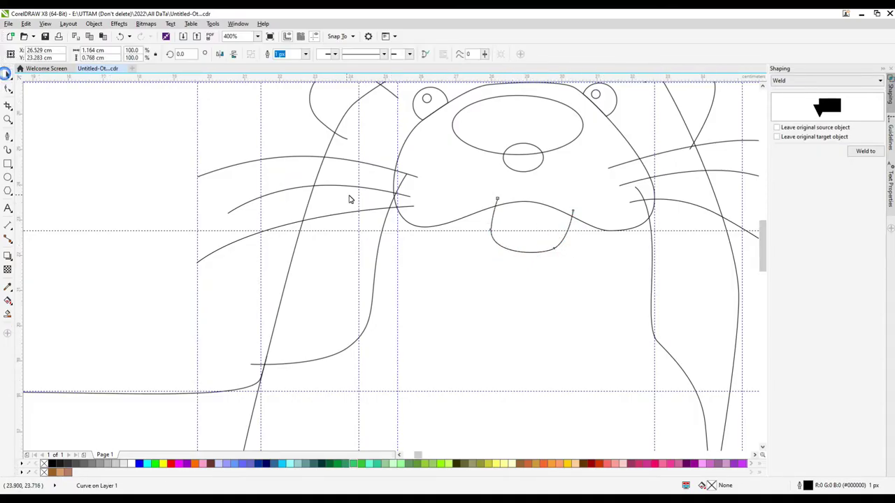
scroll(461, 214, "down", 3)
left_click(529, 172)
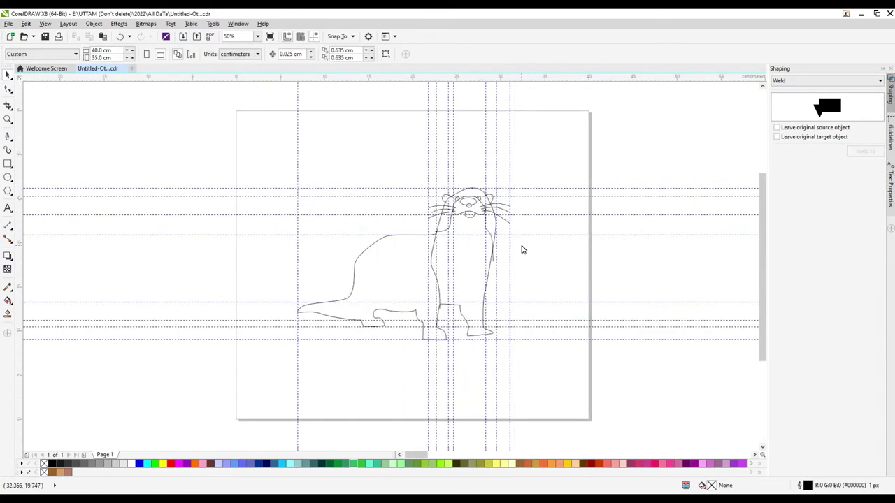
Smooth the top of the head outline and the upper edge of the right ear by adjusting their nodes
scroll(522, 249, "up", 5)
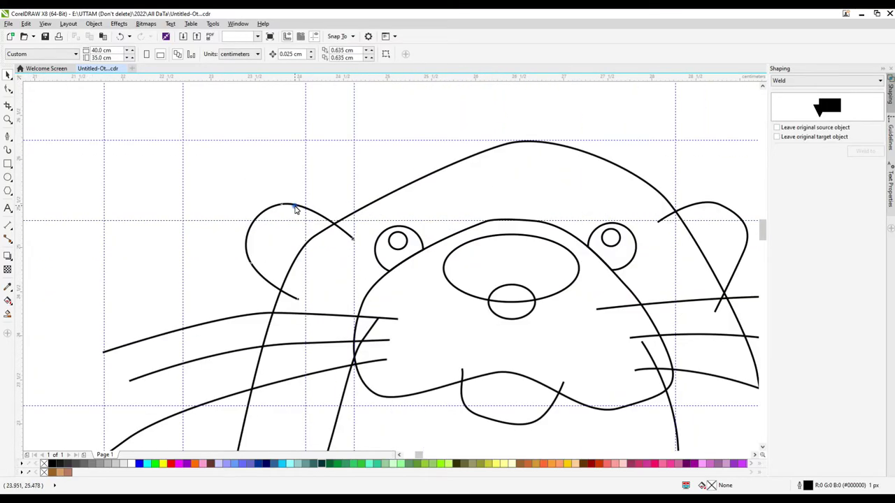
key("F10")
left_click(499, 148)
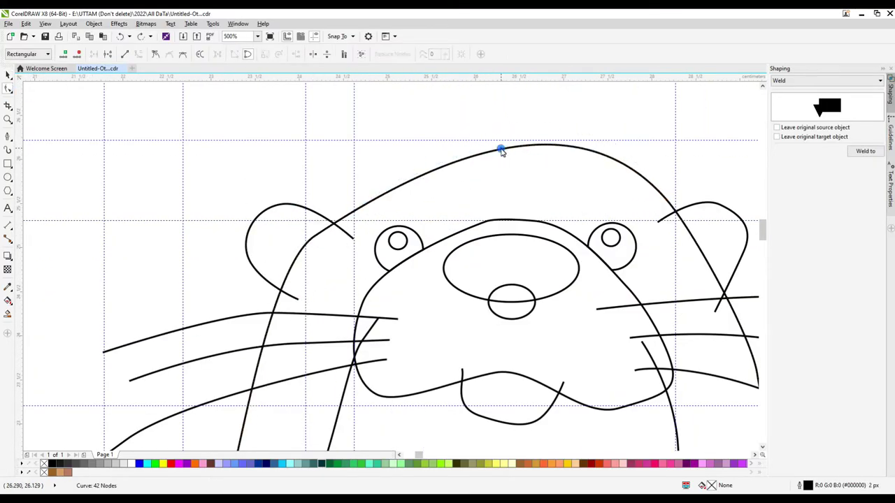
scroll(499, 150, "down", 2)
left_click(591, 195)
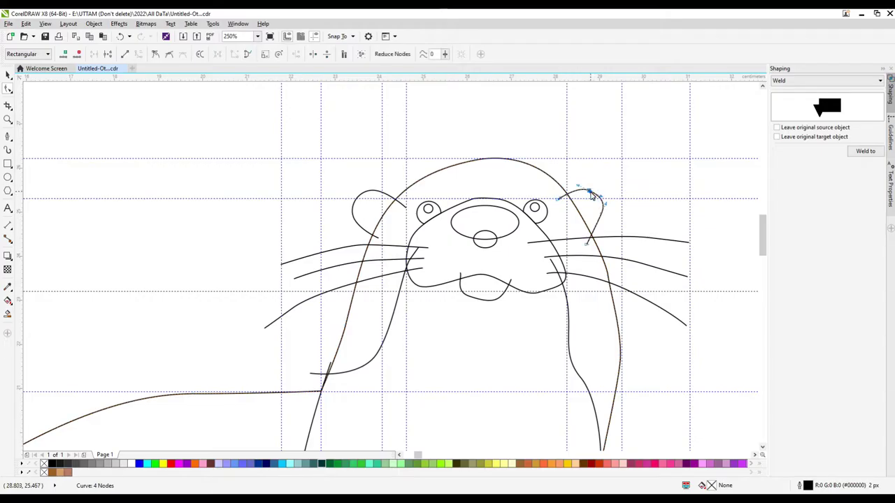
Smooth the muzzle outline by removing a surplus node and reshaping its lower lobes and right side
scroll(590, 196, "up", 2)
left_click(331, 221)
key("Delete")
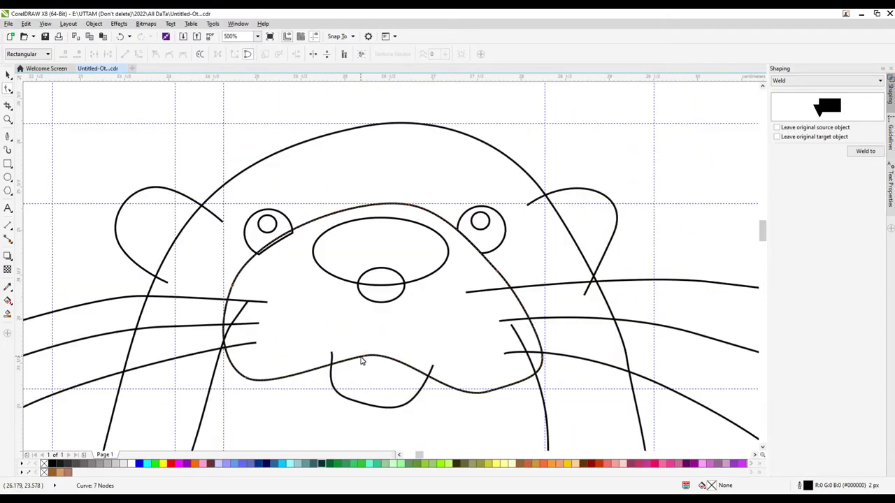
double_click(302, 378)
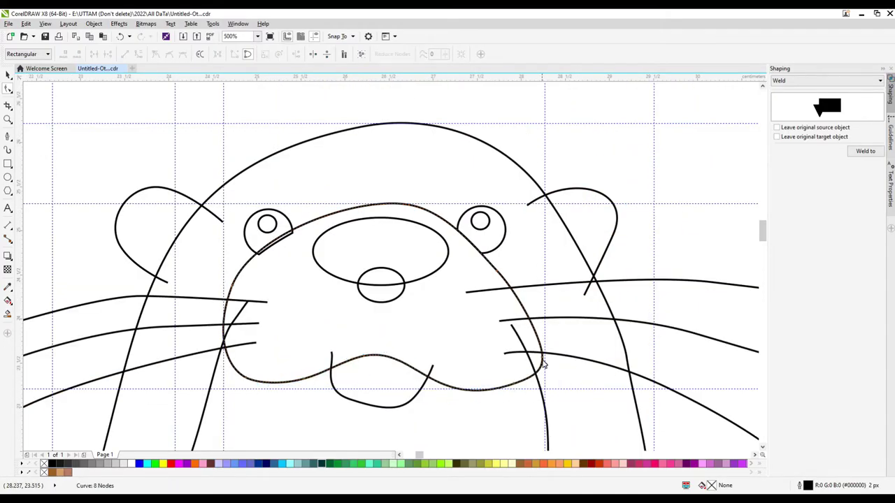
double_click(500, 266)
Reshape the mouth curve into an evenly rounded U below the muzzle
scroll(351, 406, "up", 2)
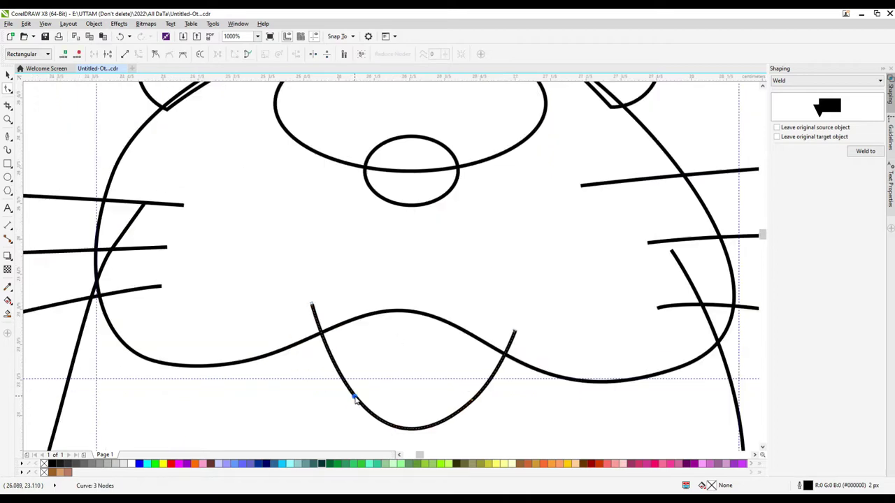
left_click_drag(356, 399, 480, 399)
scroll(430, 248, "down", 6)
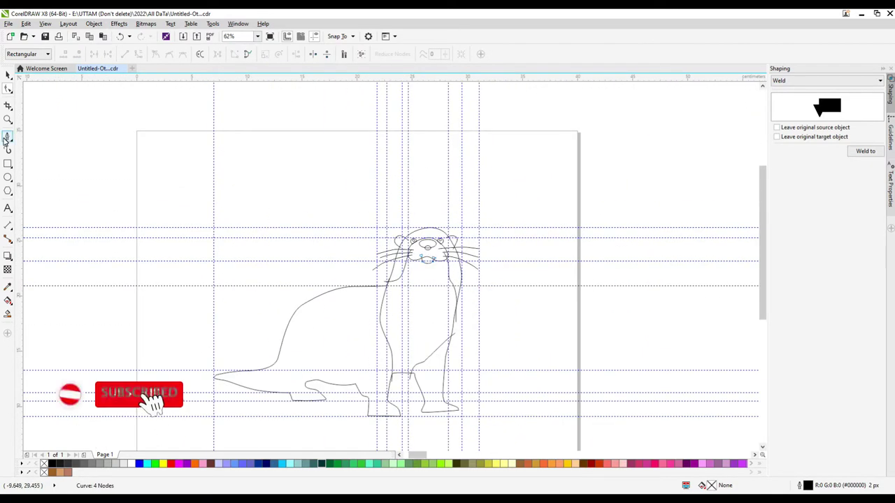
Draw a closed, thin crescent about 3.53 cm wide across the neck below the mouth
left_click(430, 251)
scroll(428, 266, "up", 5)
left_click(415, 262)
left_click_drag(524, 301, 544, 306)
left_click(725, 279)
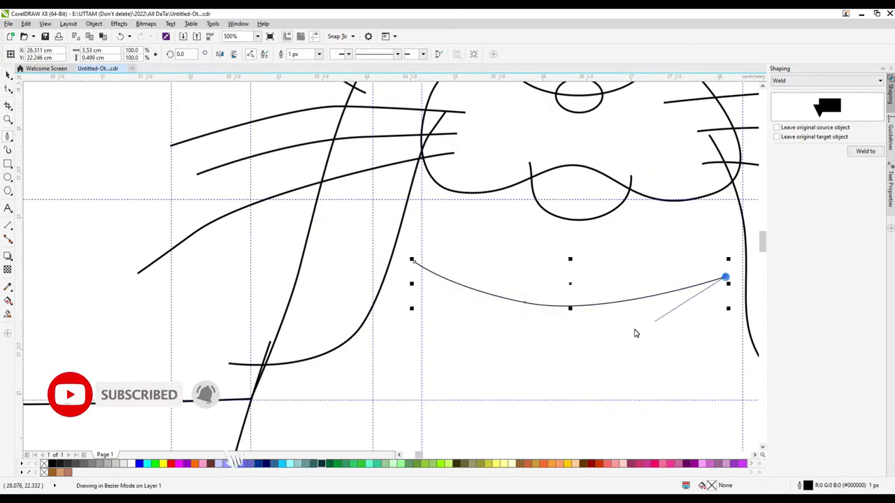
left_click(473, 308)
left_click(415, 262)
Smooth the crescent's lower edge by deleting a surplus node and adjusting the curve between its two tips
key("F10")
key("Delete")
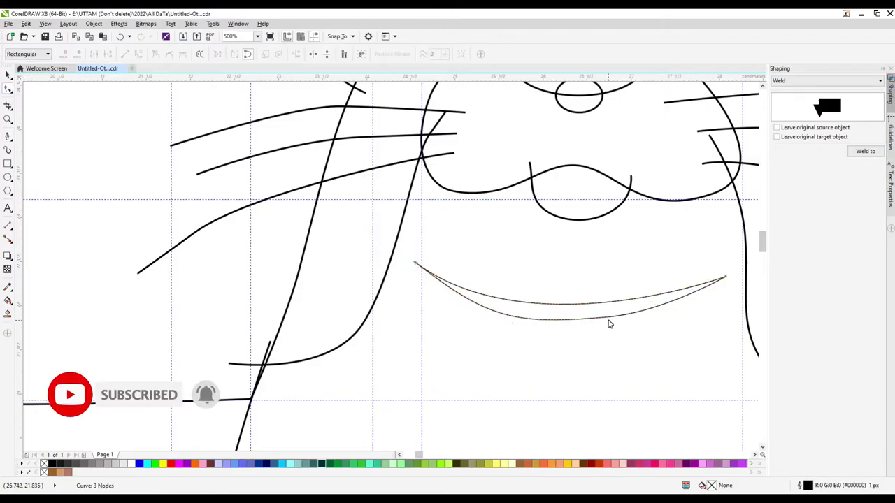
left_click_drag(608, 319, 582, 325)
scroll(725, 279, "up", 3)
scroll(596, 345, "down", 3)
scroll(595, 345, "down", 4)
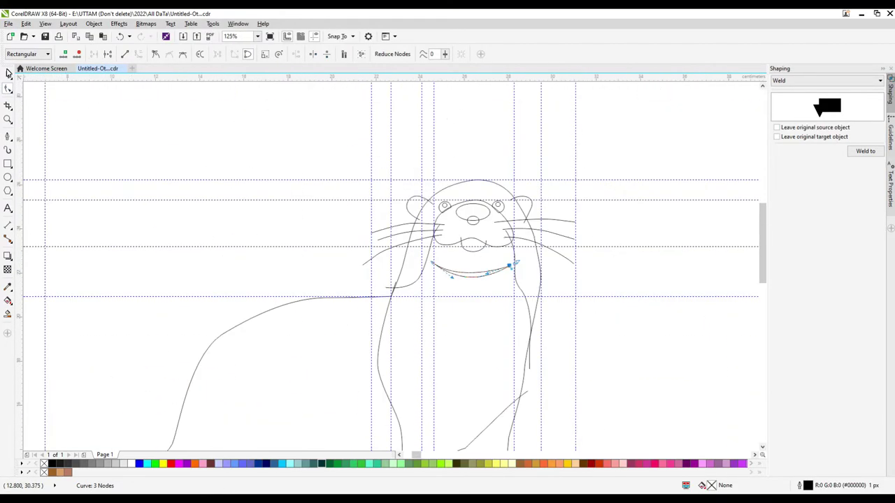
key("space")
scroll(495, 273, "up", 1)
key("F10")
scroll(421, 268, "up", 3)
scroll(421, 268, "down", 2)
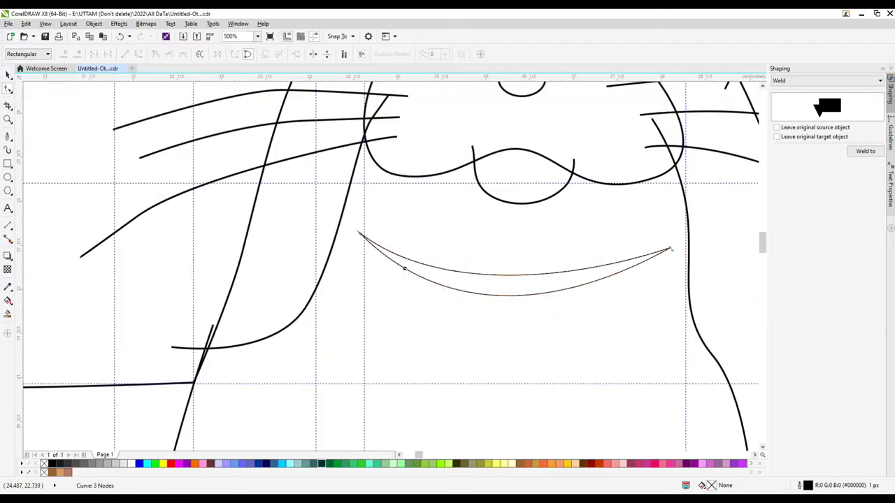
Place a smaller copy of the crescent, about 2.83 by 0.52 cm, on the chest just below the first one
key("space")
mouse_move(518, 292)
left_mouse_down()
mouse_move(625, 340)
mouse_move(613, 339)
left_mouse_up()
scroll(537, 341, "down", 5)
left_click(509, 322)
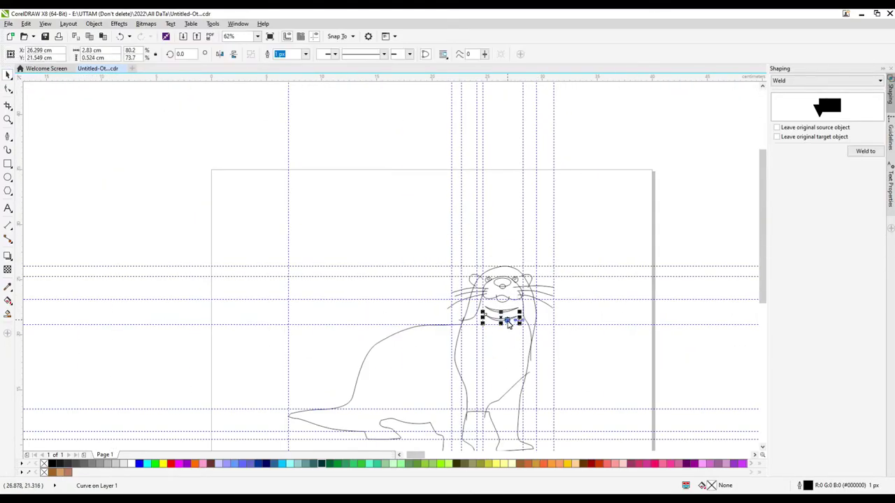
Draw an S-shaped contour about 1.03 by 5.51 cm down the rear edge of the near front leg
scroll(461, 329, "up", 3)
left_click(9, 137)
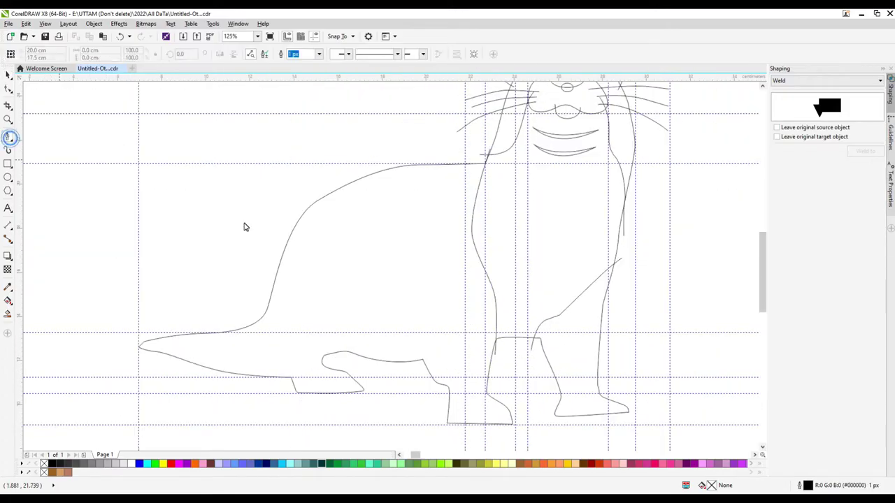
left_click(427, 343)
scroll(447, 371, "up", 4)
left_click(450, 418)
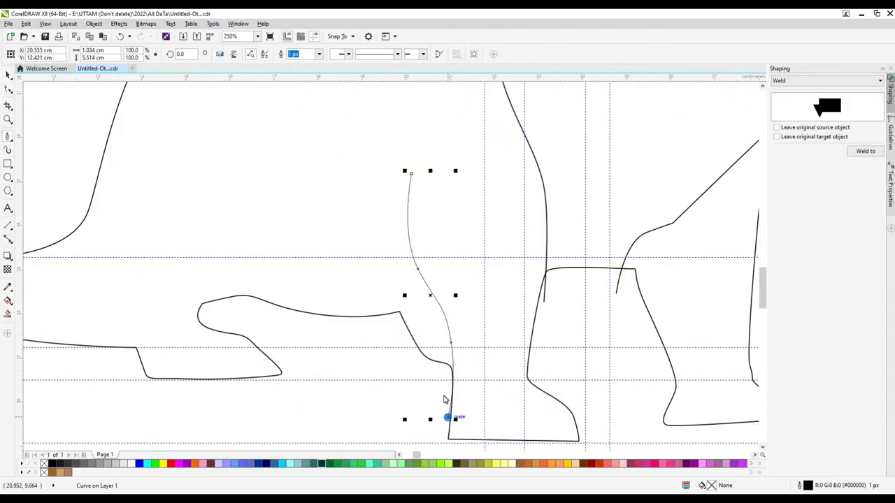
Draw a short curve about 1.54 by 0.73 cm extending the belly line up across the front leg contour
left_click_drag(390, 313, 414, 304)
scroll(413, 304, "down", 5)
scroll(382, 271, "up", 3)
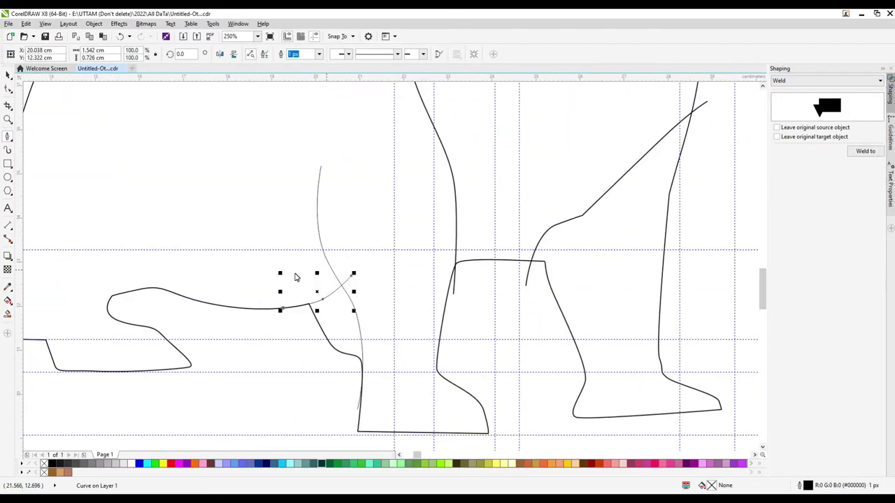
Give all the line-art objects a uniform outline width of 1 px
scroll(295, 277, "up", 3)
key("F10")
scroll(233, 422, "down", 3)
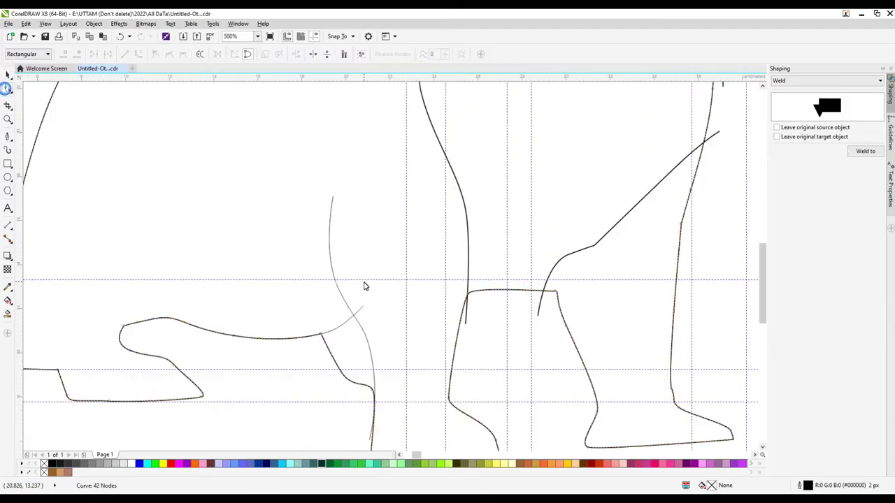
scroll(345, 329, "down", 6)
key("space")
key("ctrl+a")
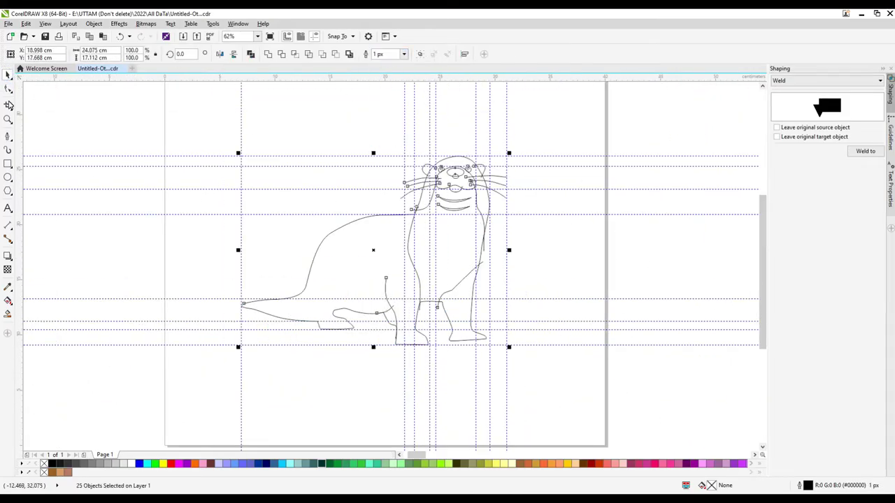
Draw a thigh contour about 0.84 by 2.18 cm from inside the body down into the hind foot
left_click(7, 135)
scroll(303, 314, "up", 3)
left_click(268, 163)
left_click(339, 310)
double_click(347, 359)
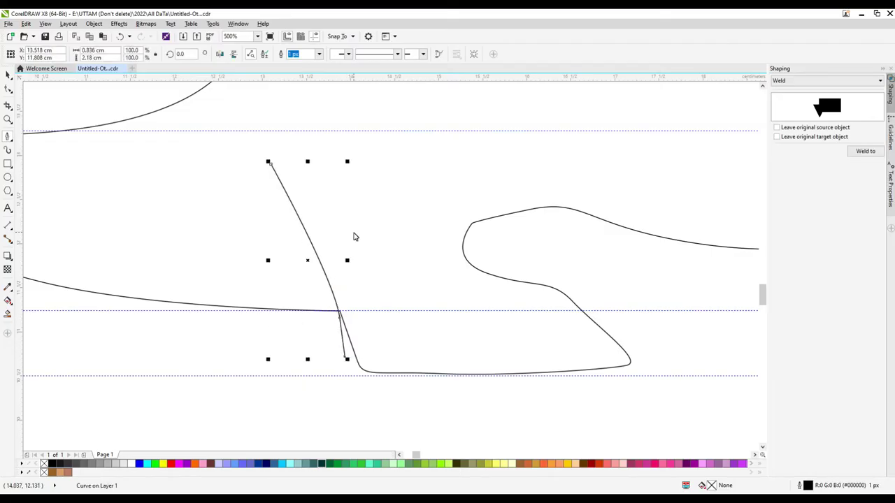
Draw a shallow S-shaped curve about 1.34 by 0.37 cm joining the hind thigh to the start of the belly line
left_click(371, 249)
left_click(425, 247)
scroll(425, 247, "up", 2)
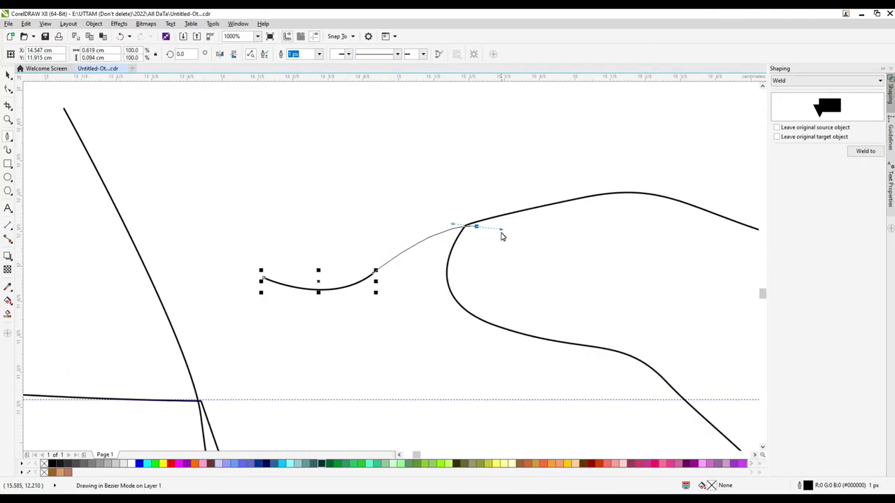
left_click(494, 224)
scroll(489, 225, "down", 3)
scroll(310, 322, "down", 2)
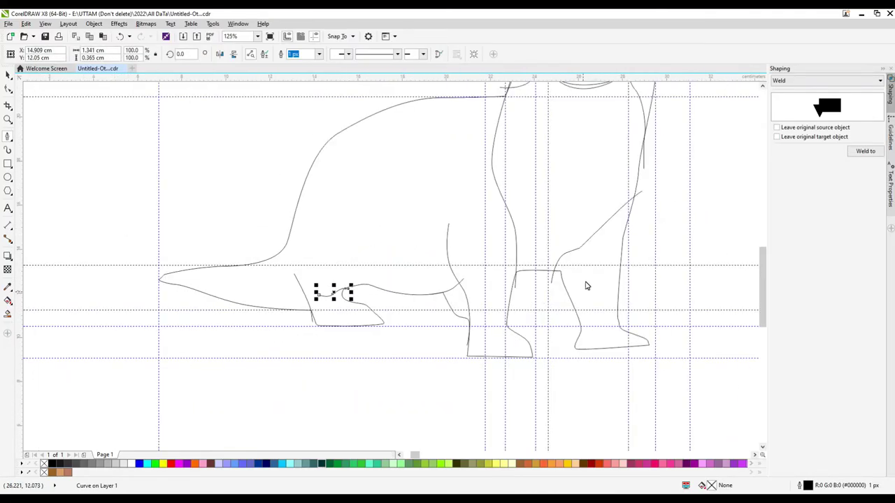
Move the lower end of the shoulder contour over to the inner edge of the far front leg
key("F10")
scroll(552, 272, "up", 3)
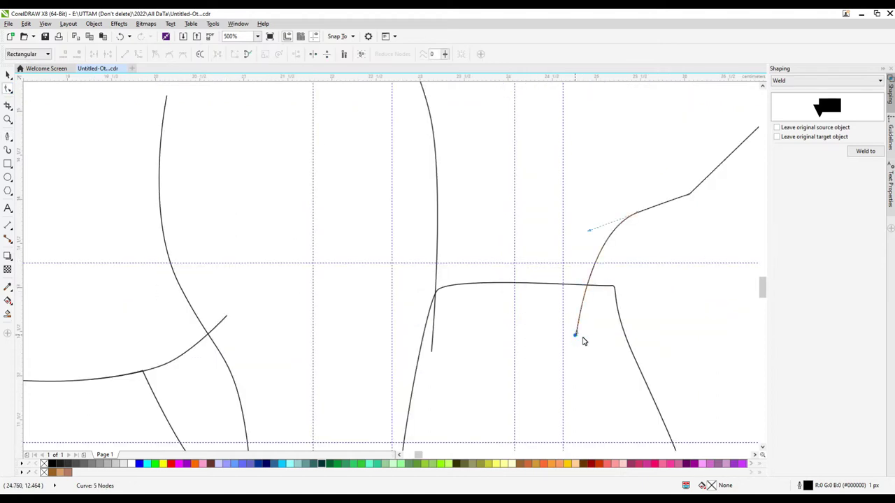
left_click_drag(584, 341, 609, 340)
scroll(601, 258, "down", 6)
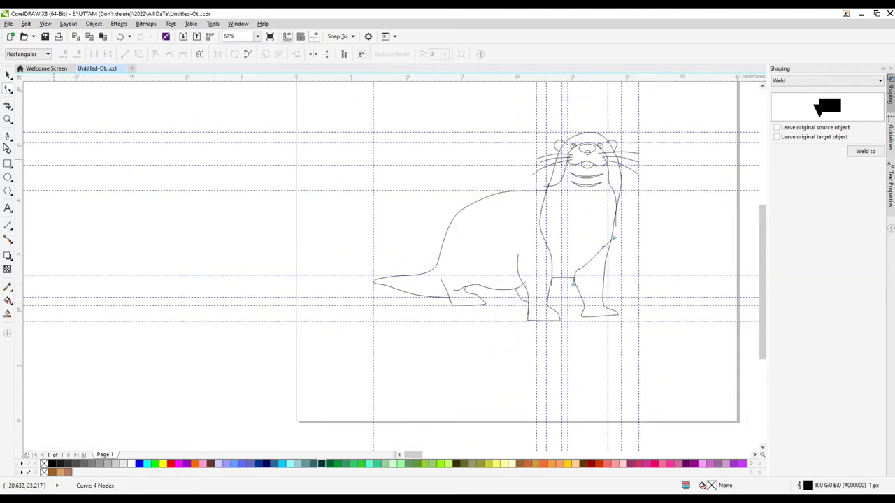
Smooth the arched back of the body outline by removing surplus nodes
key("space")
left_click(8, 87)
left_click(472, 207)
scroll(454, 230, "up", 2)
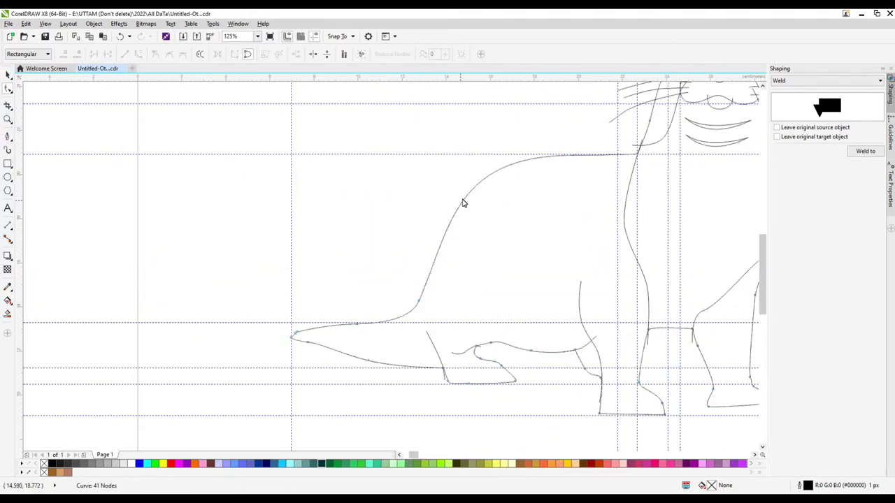
double_click(462, 203)
Refine the rounded tip of the tail on the body outline
scroll(298, 350, "up", 3)
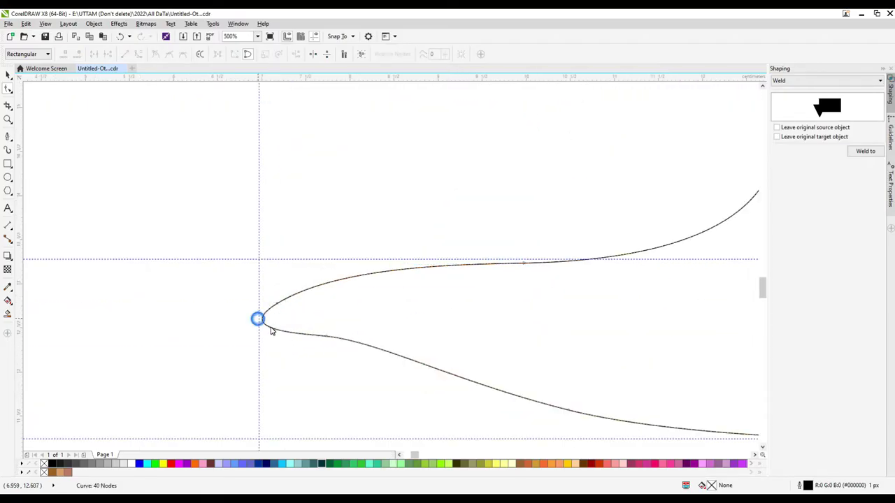
double_click(272, 331)
scroll(355, 363, "down", 6)
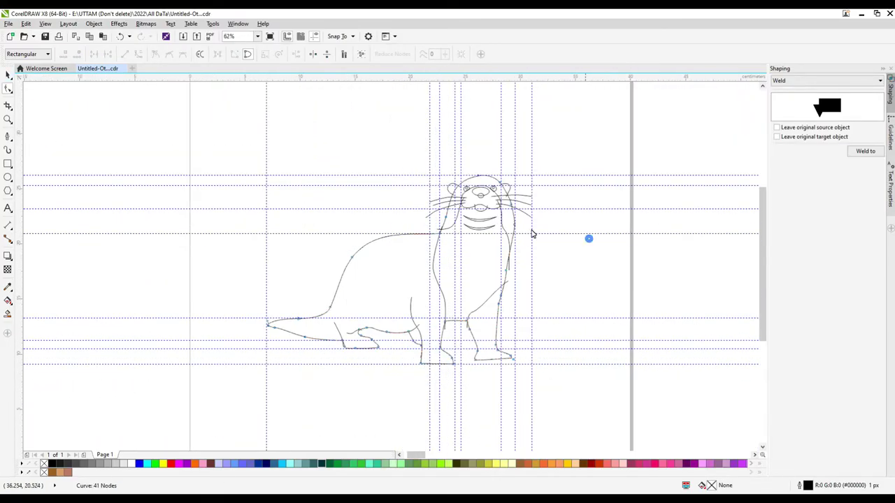
key("space")
key("Escape")
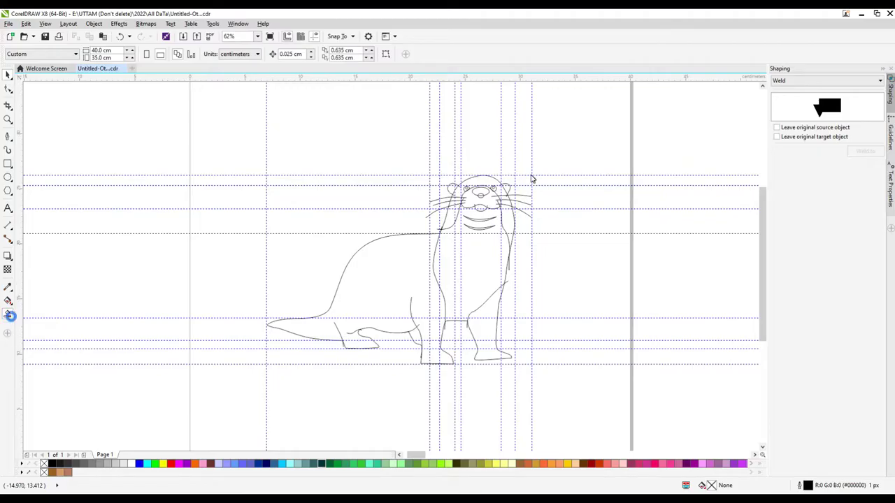
Smart Fill the ears, nose and mouth with slate blue C40 M20 Y0 K40 and no outline
left_click(453, 189)
scroll(479, 207, "up", 2)
left_click(481, 199)
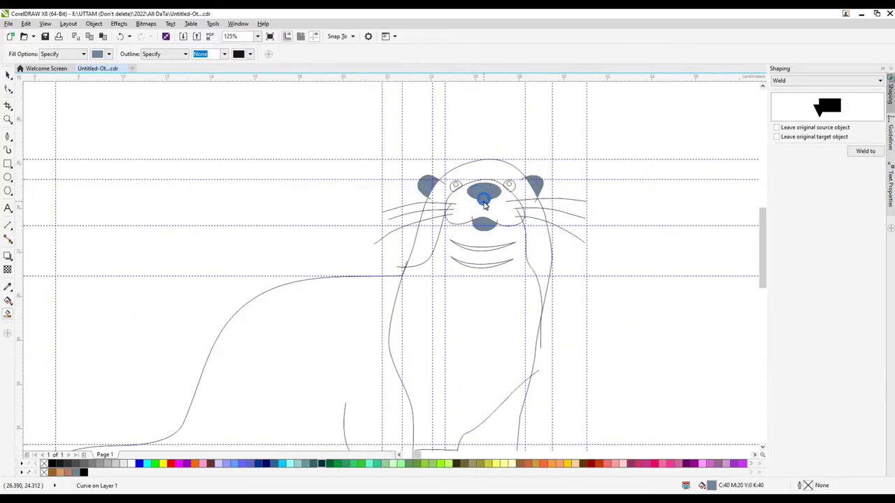
Weld the nose fills into one shape and delete the original nose ellipses beneath it
scroll(483, 203, "up", 3)
key("space")
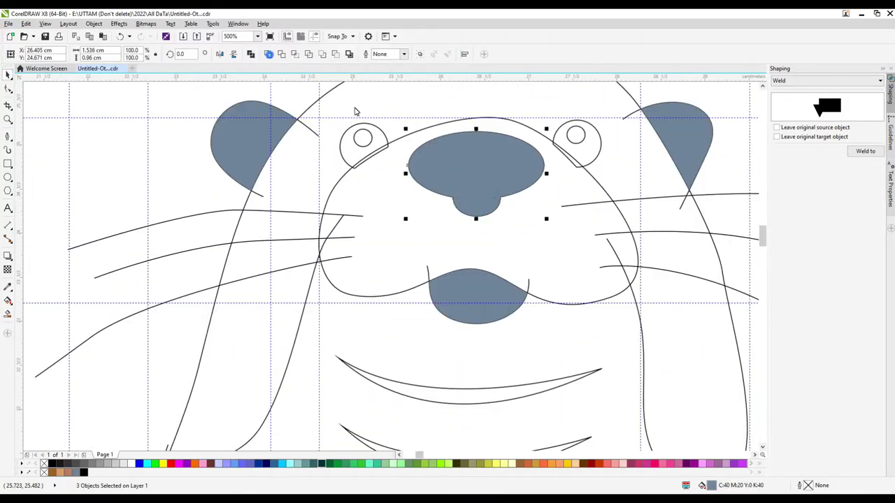
scroll(419, 189, "up", 2)
scroll(437, 192, "up", 3)
right_click(437, 193)
key("Escape")
scroll(390, 210, "down", 2)
scroll(383, 194, "up", 4)
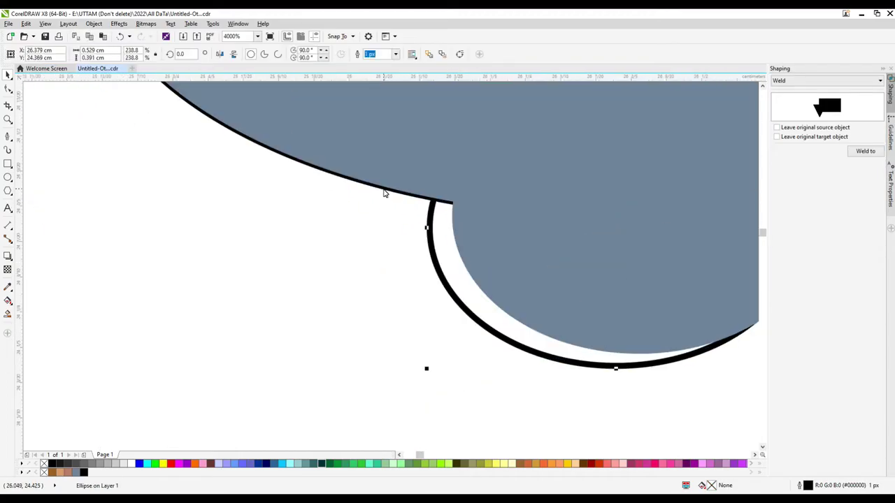
left_click(383, 194, "shift")
Fill the muzzle with tan #D59C67 and the nose with black
scroll(383, 251, "down", 3)
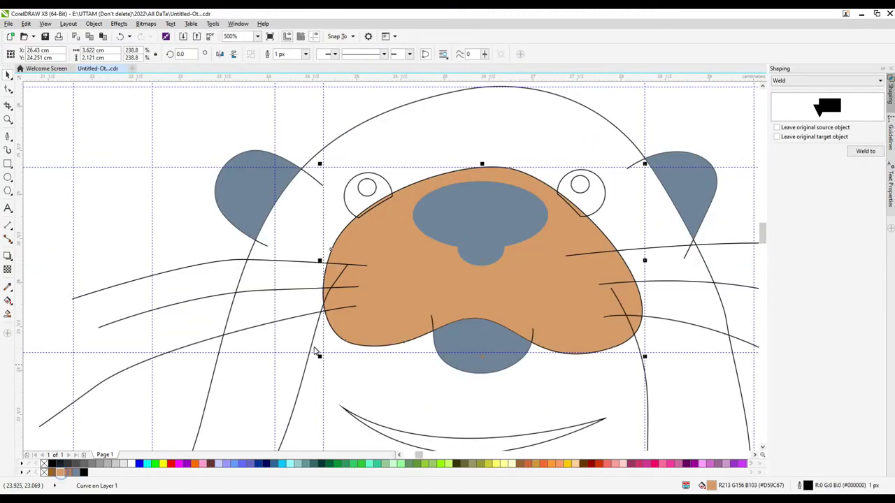
left_click(480, 210)
left_click(84, 472)
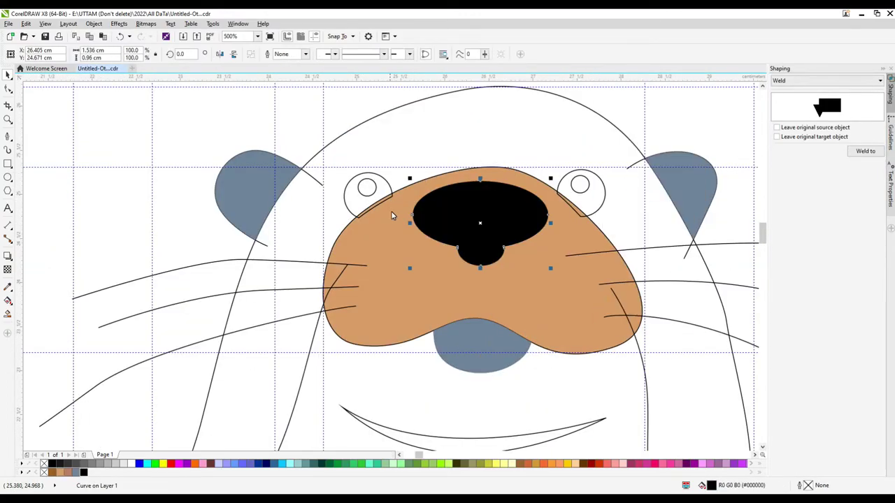
Bring the muzzle, nose and mouth in front of the whiskers, eyes and neck contours
left_click(398, 303, "shift")
right_click(399, 303)
mouse_move(434, 202)
left_click(538, 230)
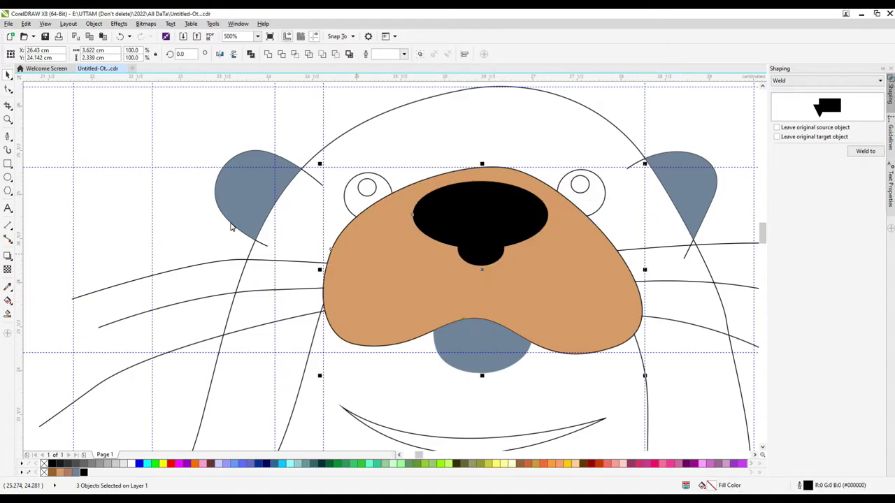
Fill the two inner eye circles with brown and the outer eye shapes with black
left_click(237, 210)
left_click(577, 194)
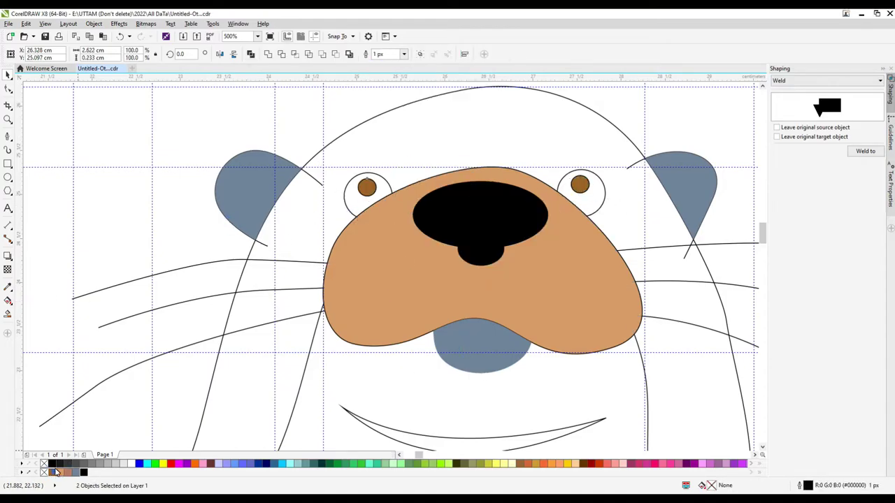
left_click(395, 65)
left_click(84, 472)
Fill the left ear with brown #9A6021 and delete the original ear outlines
left_click(237, 203)
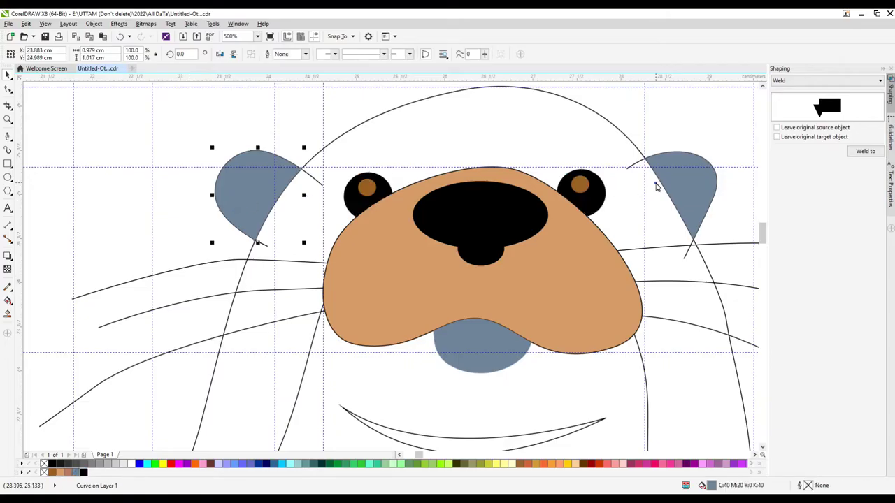
left_click(52, 472)
right_click(709, 233)
key("Escape")
left_click_drag(320, 183, 210, 133)
right_click(216, 136)
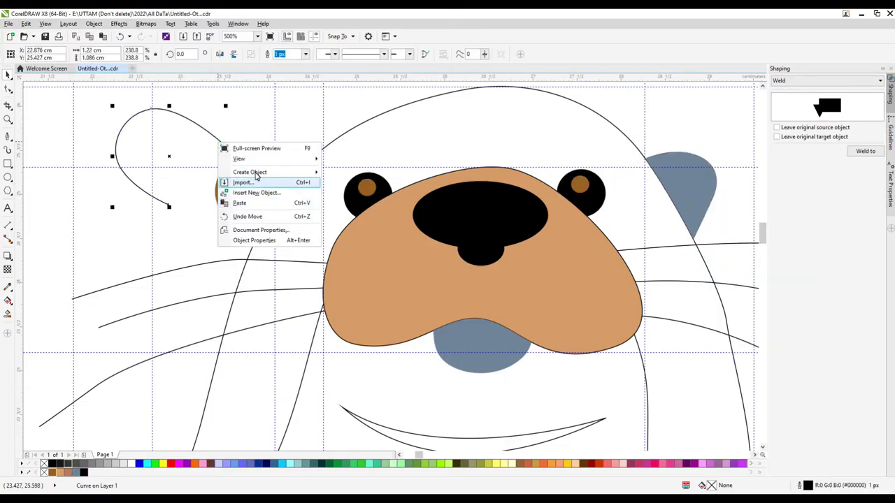
right_click(208, 131)
left_click(225, 249)
Smooth the lower edge of the right ear and fill it with brown #9A6021
left_click(692, 189)
key("F10")
scroll(699, 235, "up", 2)
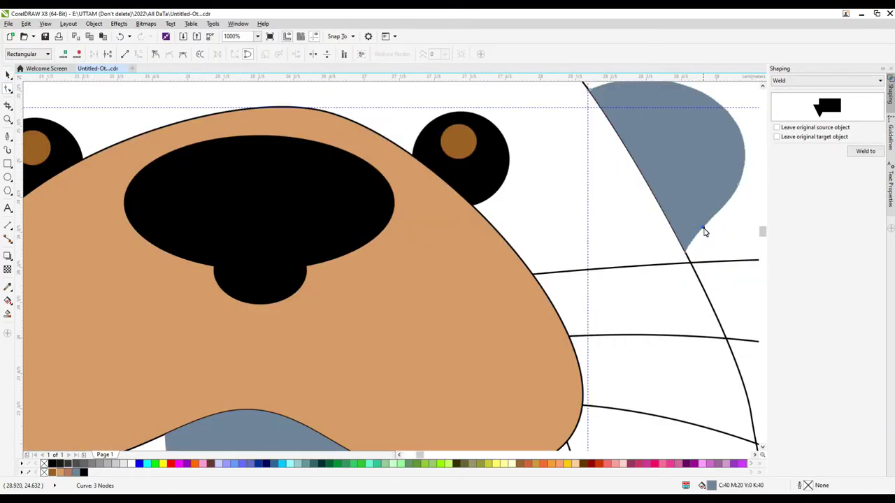
scroll(699, 236, "down", 4)
scroll(643, 144, "up", 2)
left_click(53, 472)
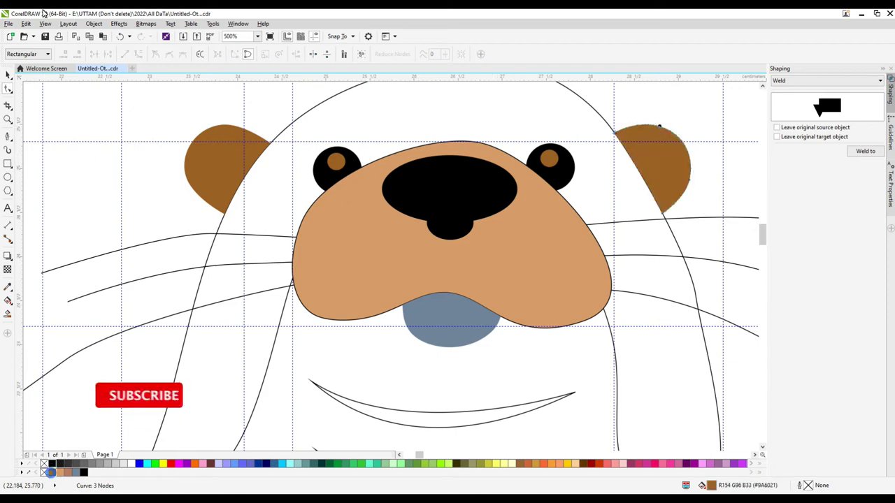
Fill the whole body outline with brown #9A6021
key("space")
scroll(420, 193, "down", 6)
left_click(305, 323)
left_click(52, 473)
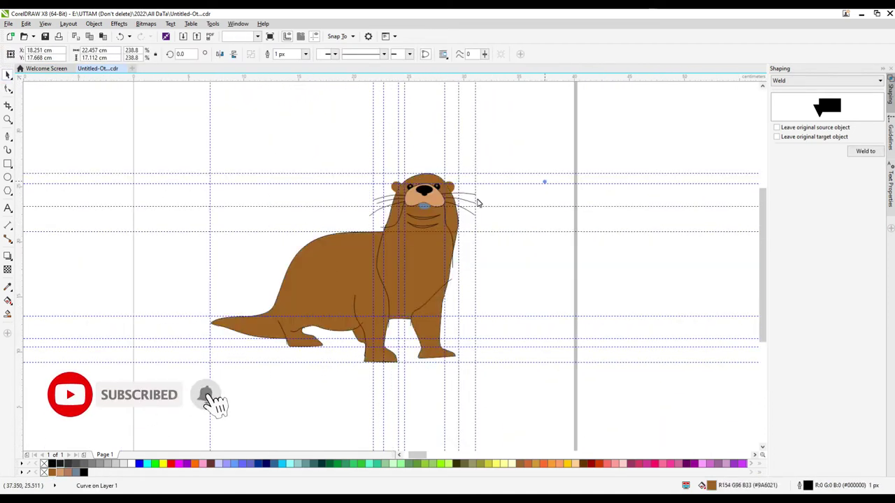
Recolour the mouth below the muzzle from the palette with a light tan fill
left_click(424, 203)
left_click(305, 54)
left_click(280, 82)
scroll(425, 219, "up", 2)
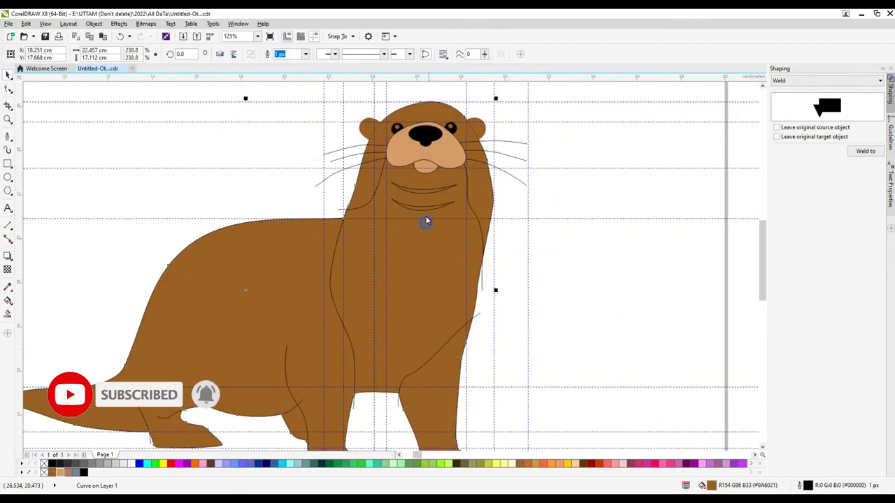
Move the two neck crescents aside onto blank canvas and Smart Fill the neck and chest with tan #D59C67, no outline
left_click(8, 316)
left_click(381, 261)
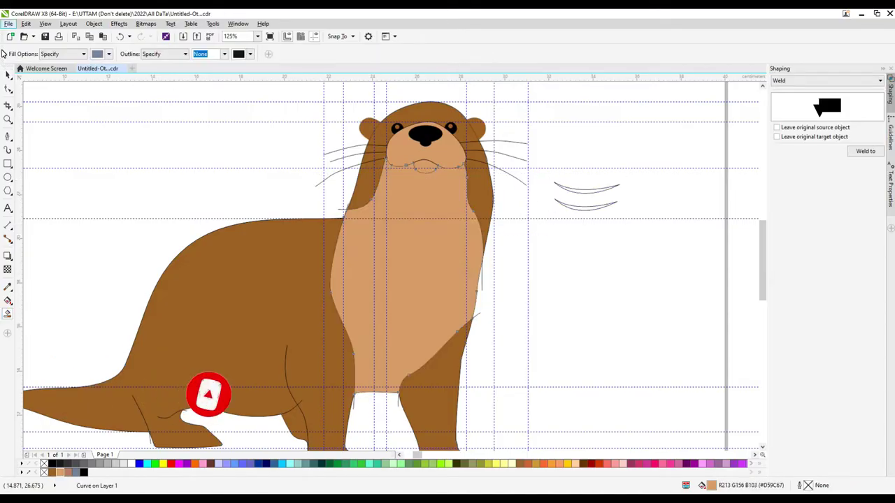
Remove surplus nodes along the top of the chest shape so that it extends across the mouth and muzzle area
key("F10")
scroll(399, 186, "up", 4)
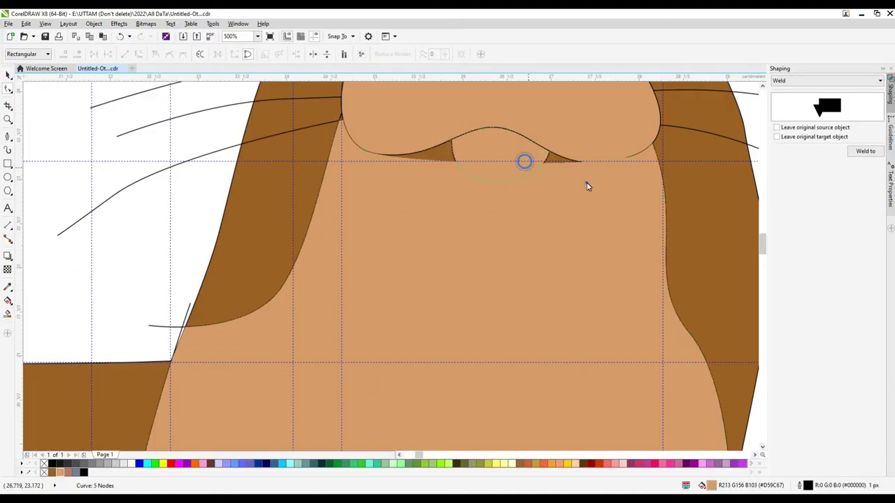
scroll(355, 93, "up", 3)
scroll(503, 230, "down", 3)
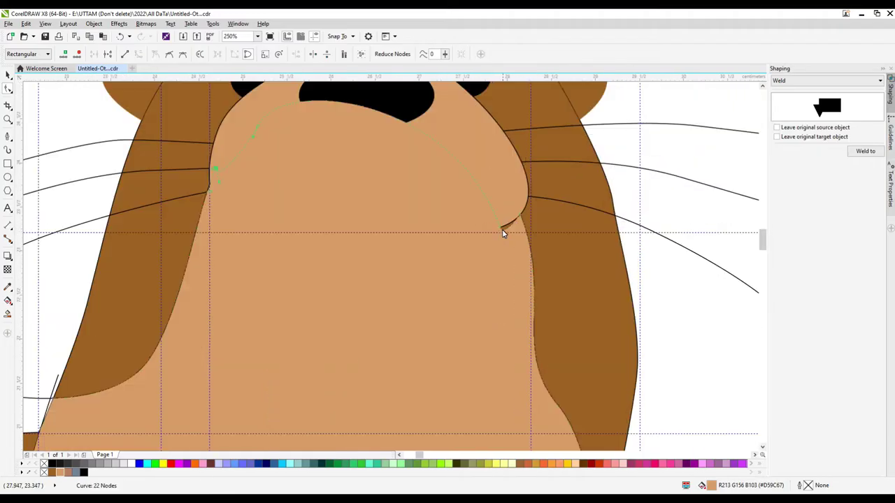
left_click(493, 218)
scroll(493, 218, "up", 4)
scroll(558, 250, "down", 2)
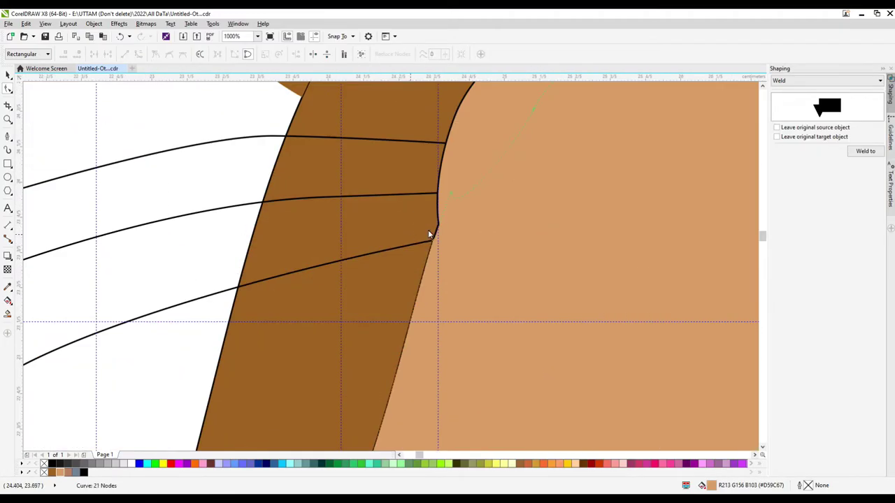
Delete the leftover neck contour line along the edge of the tan chest shape
key("space")
scroll(234, 181, "up", 2)
right_click(392, 208)
left_click(414, 312)
scroll(586, 325, "down", 6)
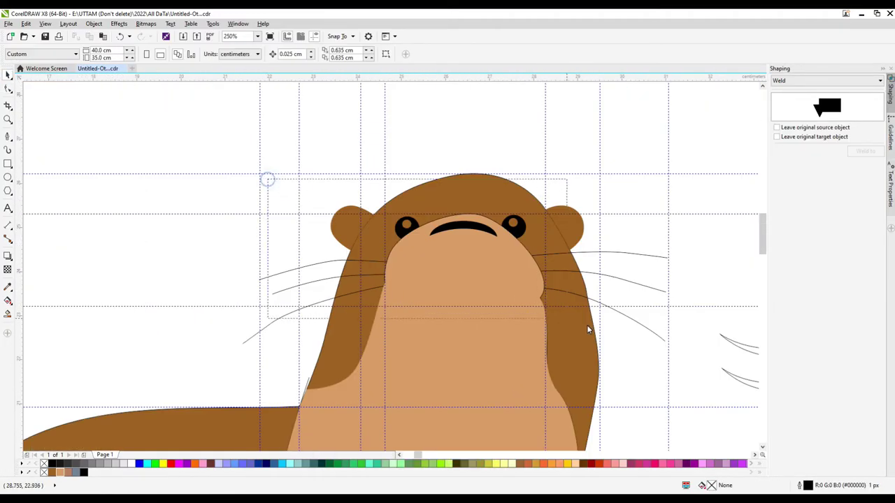
Try to send the tan chest shape to the back of the layer
left_click(453, 276)
right_click(453, 276)
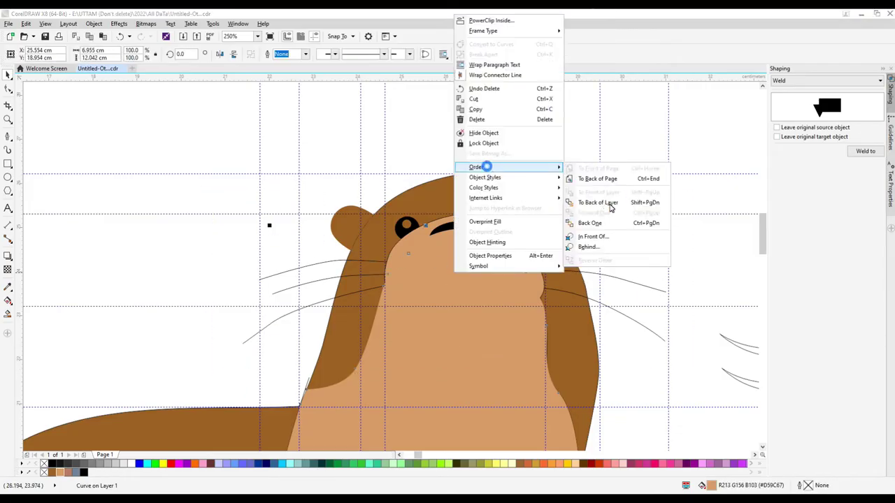
left_click(604, 202)
Bring the muzzle, eyes, nose, mouth and whiskers together in front of the tan chest shape
scroll(498, 241, "down", 4)
left_click_drag(428, 222, 476, 244)
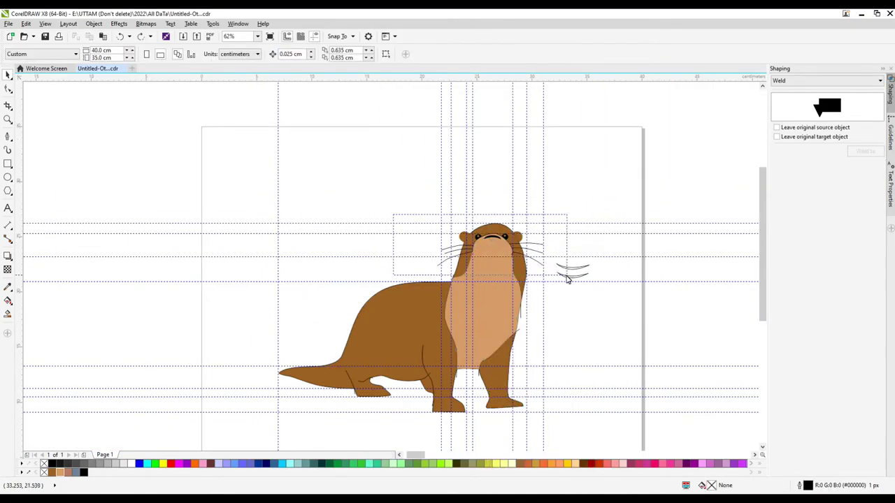
right_click(493, 249)
key("Escape")
scroll(493, 254, "up", 2)
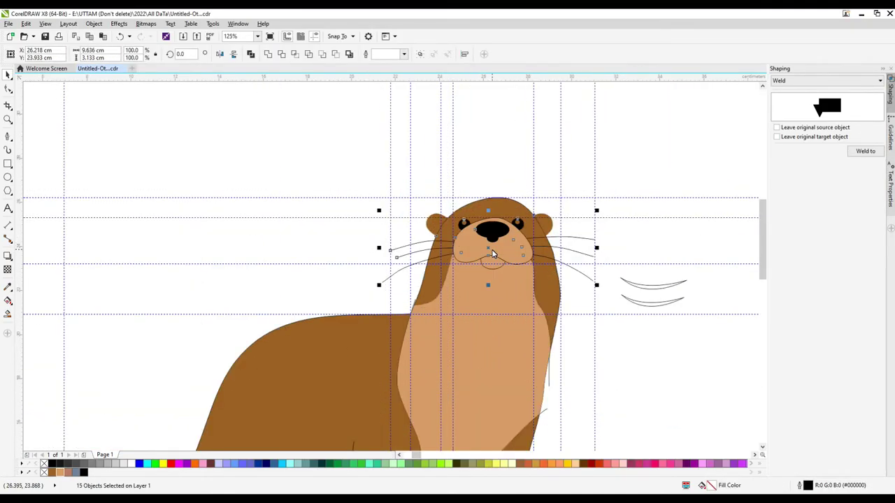
Fill the two crescent-shaped crease curves beside the head with black, remove their outlines and place them on the neck below the mouth
left_click_drag(699, 269, 610, 316)
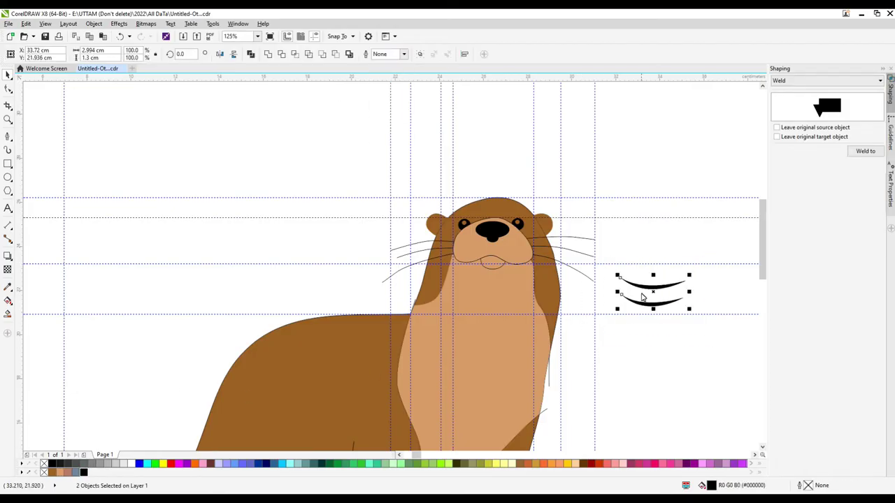
key("F10")
scroll(543, 409, "down", 3)
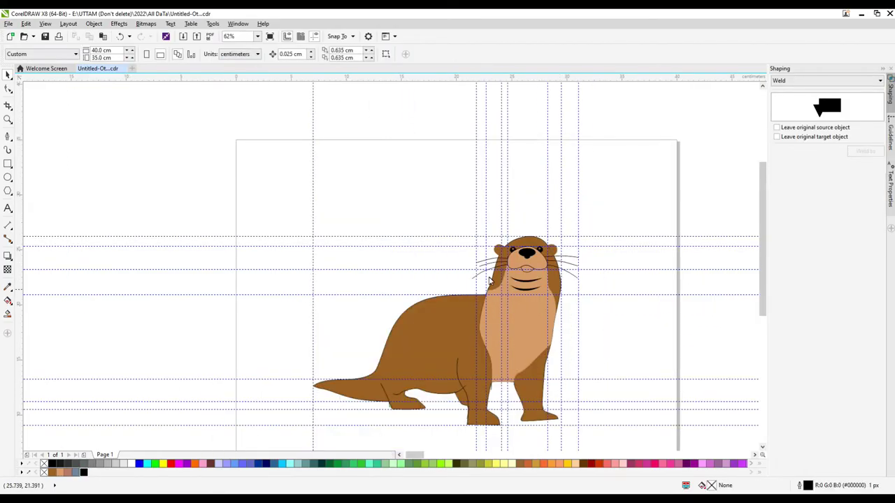
Smooth the whisker curves on both sides of the face by removing surplus nodes
scroll(477, 276, "up", 4)
left_click(478, 277)
left_click(487, 280)
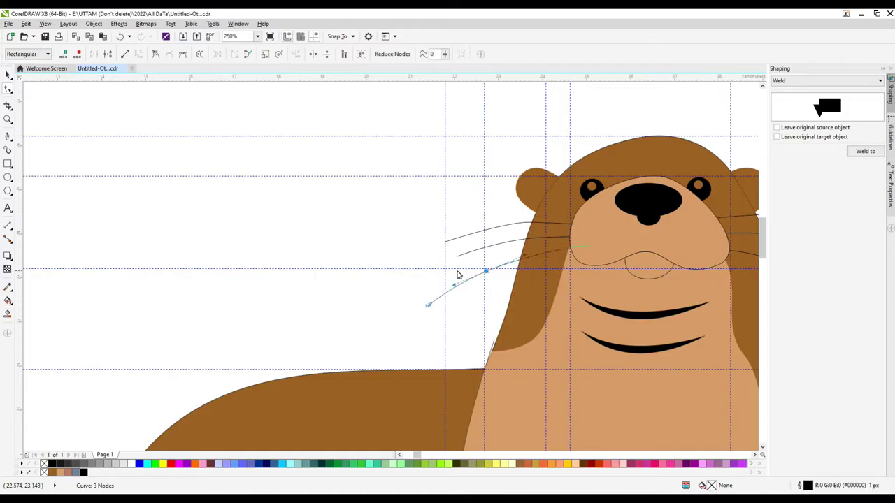
scroll(457, 275, "right", 3)
left_click(610, 285)
scroll(593, 228, "up", 2)
left_click(657, 234)
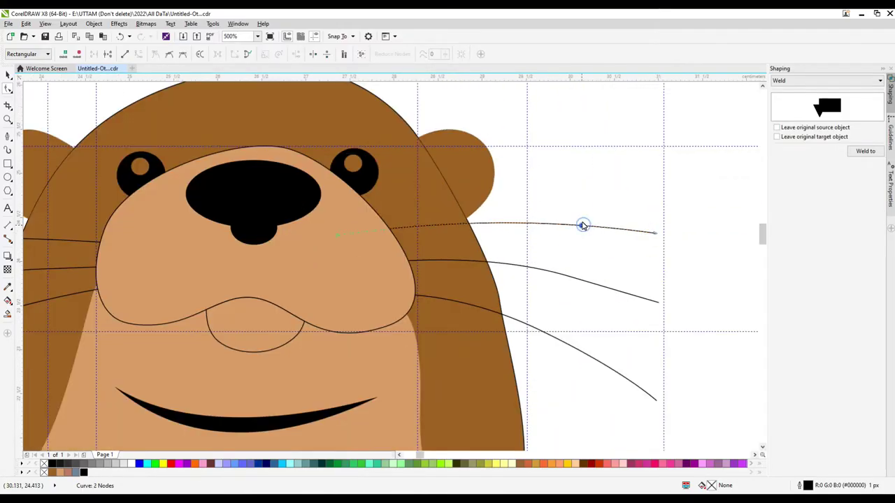
scroll(583, 225, "down", 2)
key("space")
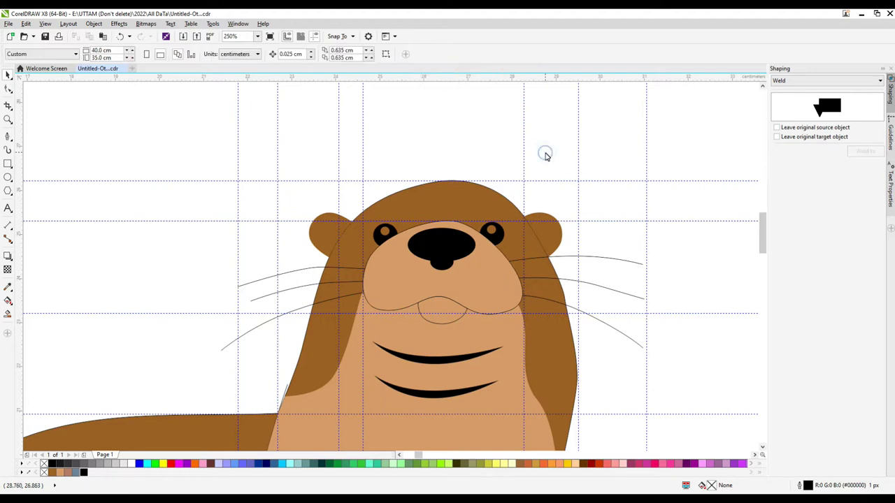
Duplicate the three left whiskers slightly below the originals and weld each whisker with its copy
left_click_drag(181, 225, 720, 380)
left_click(431, 308, "shift")
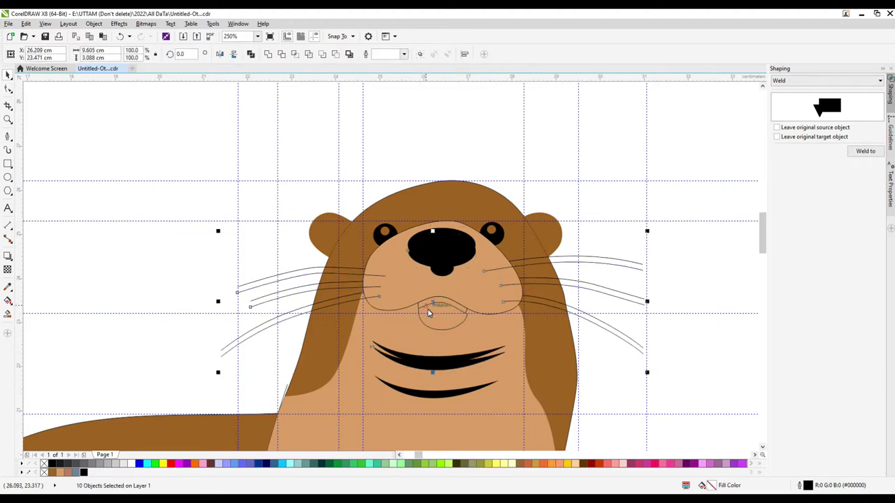
left_click_drag(200, 259, 302, 314)
scroll(249, 287, "up", 2)
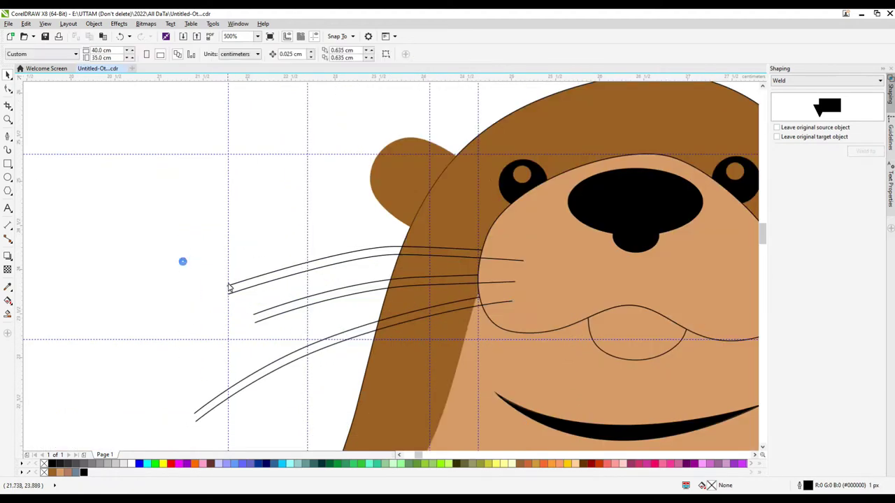
left_click(231, 290, "shift")
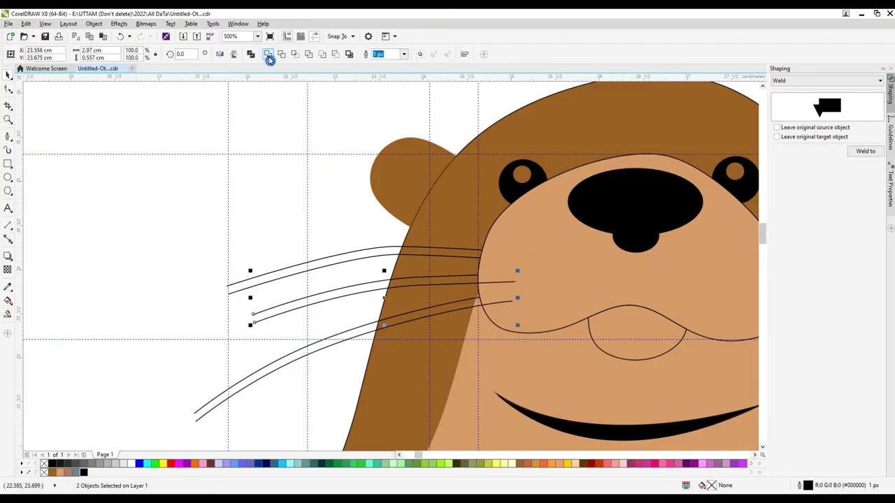
scroll(245, 372, "down", 4)
Duplicate the three right whiskers just below the originals and weld each resulting pair of curves
left_click_drag(436, 237, 280, 300)
scroll(420, 273, "up", 4)
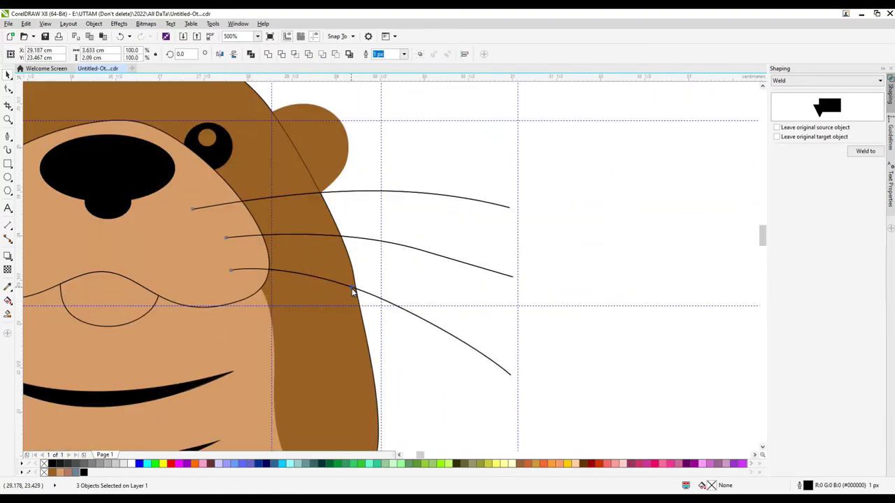
left_click(484, 203)
left_click(484, 208)
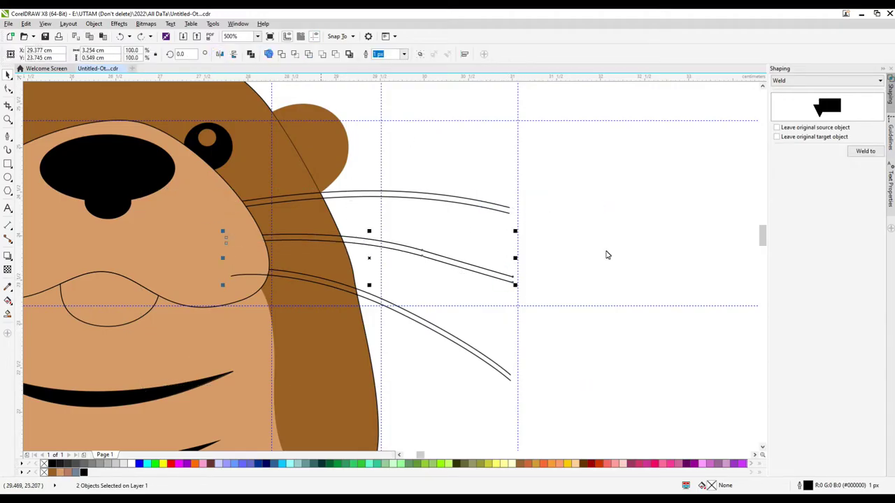
left_click(507, 375)
scroll(597, 293, "up", 1)
scroll(523, 243, "down", 3)
Apply a black fill to the welded whisker pairs on both sides of the face
left_click(208, 297, "shift")
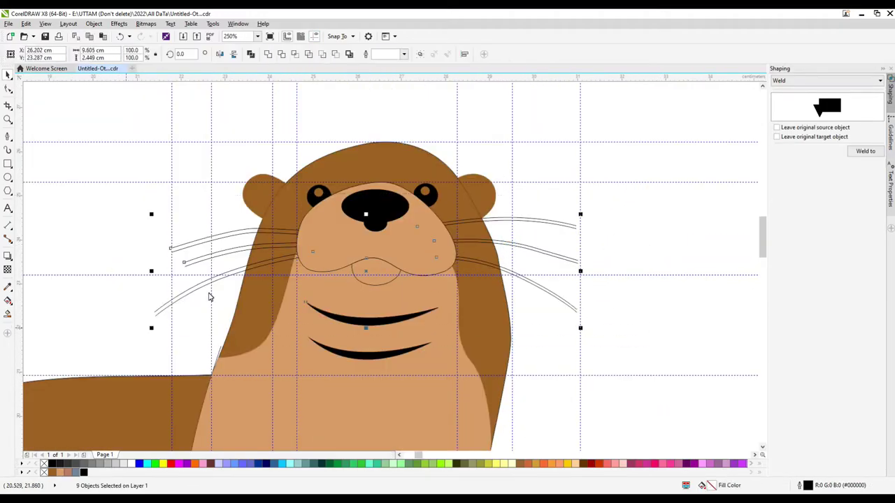
left_click_drag(365, 263, 505, 263)
key("ctrl+z")
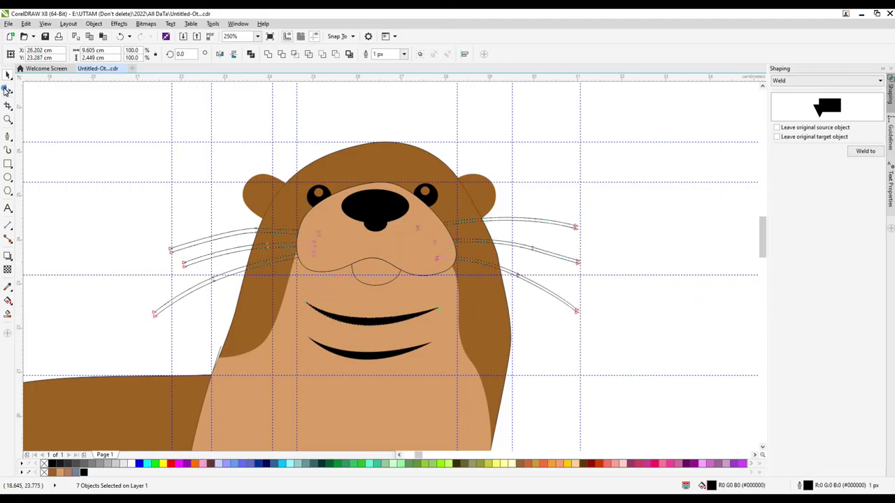
Join the end nodes of the three left whisker pairs so that each becomes a closed, tapered black shape
left_click(7, 89)
scroll(168, 253, "up", 2)
scroll(723, 167, "right", 1)
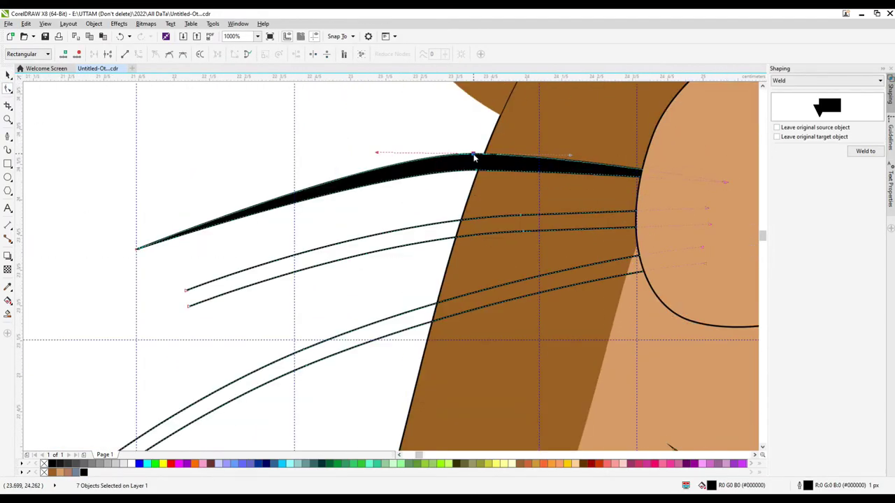
left_click_drag(707, 211, 706, 223)
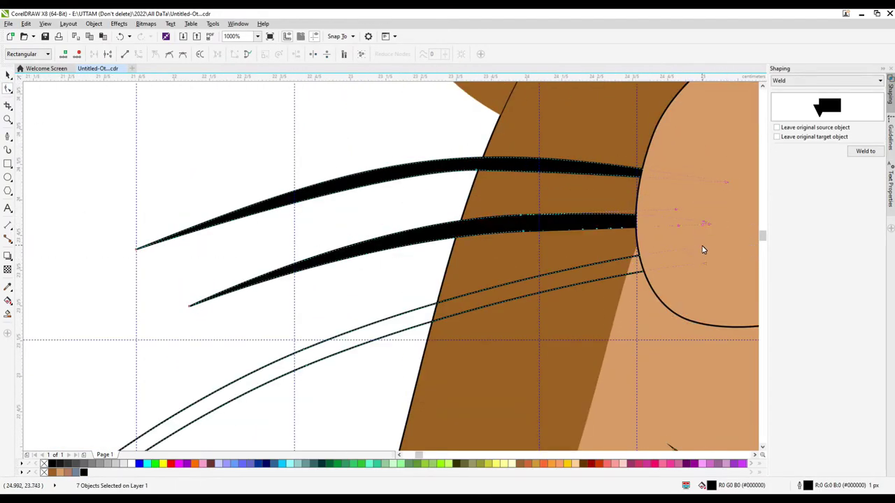
Join both ends of the upper right whisker pair to form a tapered black whisker
scroll(325, 390, "down", 5)
scroll(727, 291, "up", 5)
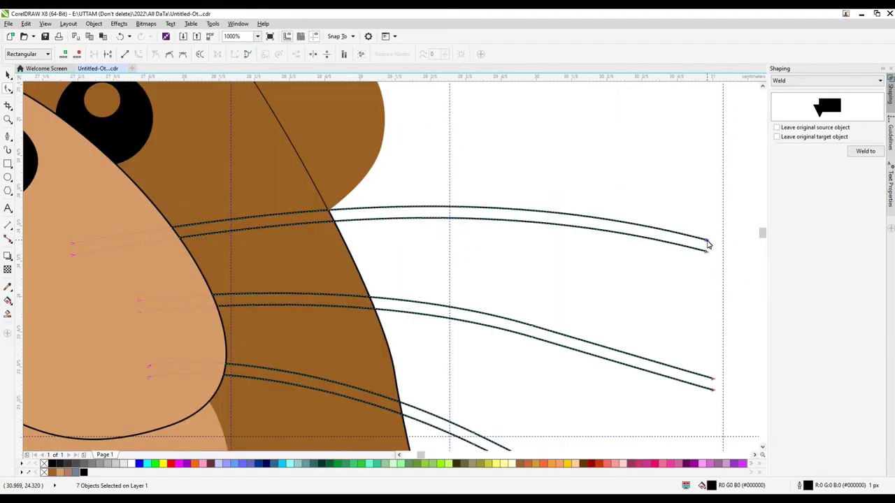
left_click_drag(487, 216, 493, 213)
left_click_drag(74, 245, 73, 254)
scroll(274, 290, "down", 4)
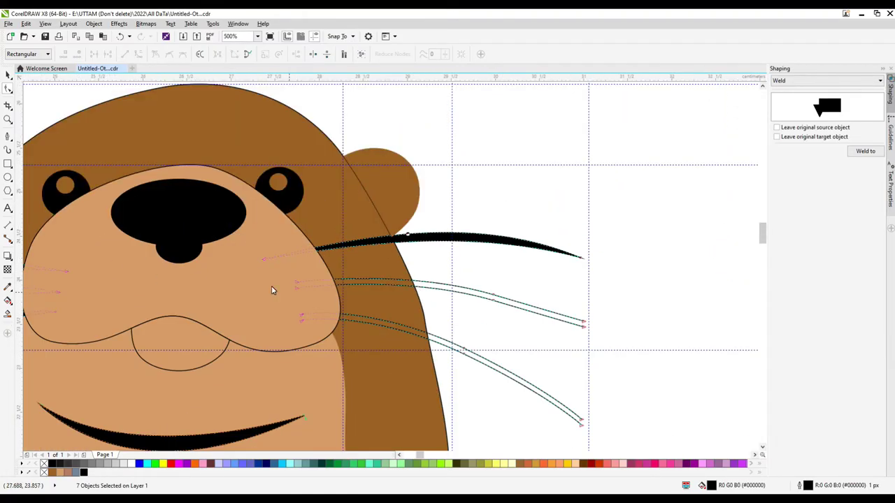
Close the middle right whisker into a tapered black shape and adjust its upper curve
scroll(510, 287, "up", 4)
scroll(510, 287, "down", 4)
scroll(603, 314, "up", 4)
left_click_drag(489, 315, 488, 319)
scroll(444, 303, "up", 1)
key("ctrl+z")
scroll(536, 323, "down", 4)
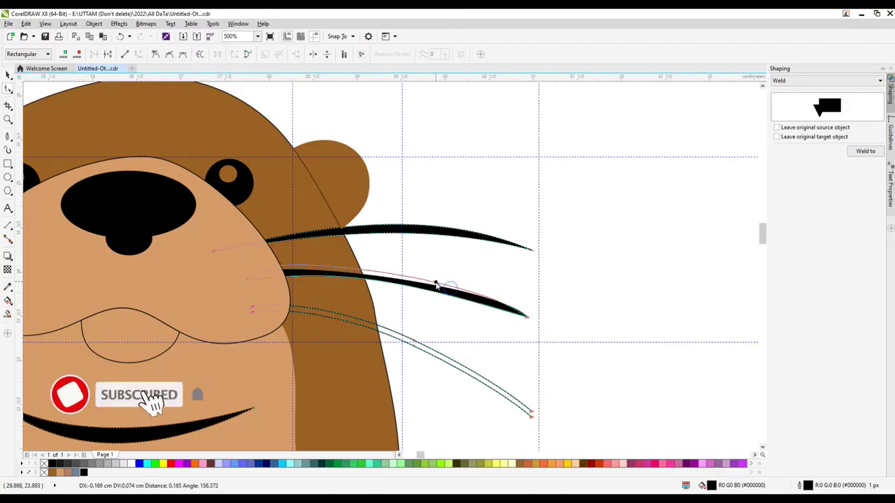
scroll(363, 283, "up", 2)
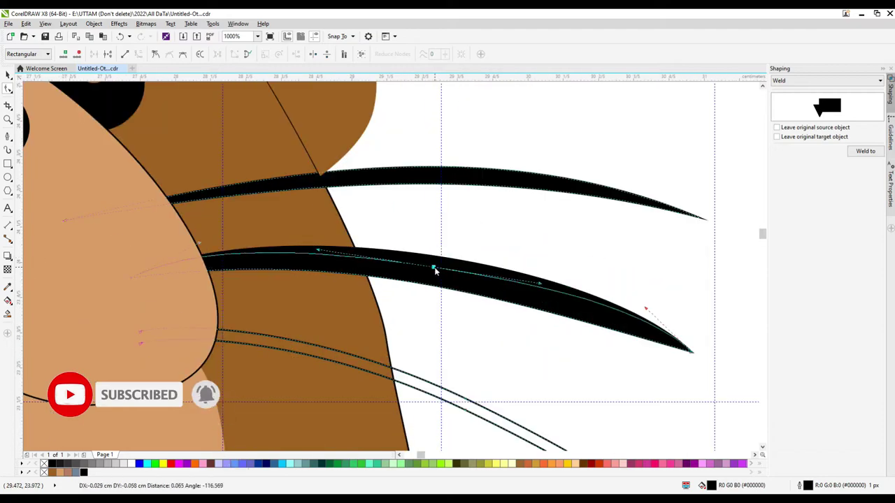
scroll(429, 286, "down", 2)
scroll(563, 414, "up", 2)
Close the outer and inner ends of the lower right whisker pair into points, forming a tapered black whisker
scroll(564, 419, "up", 1)
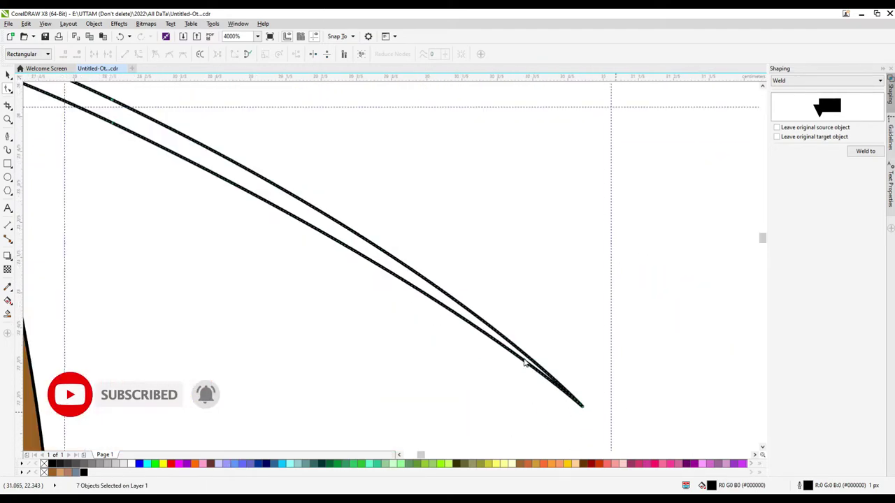
left_click_drag(579, 399, 579, 401)
scroll(289, 240, "down", 2)
scroll(432, 272, "right", 3)
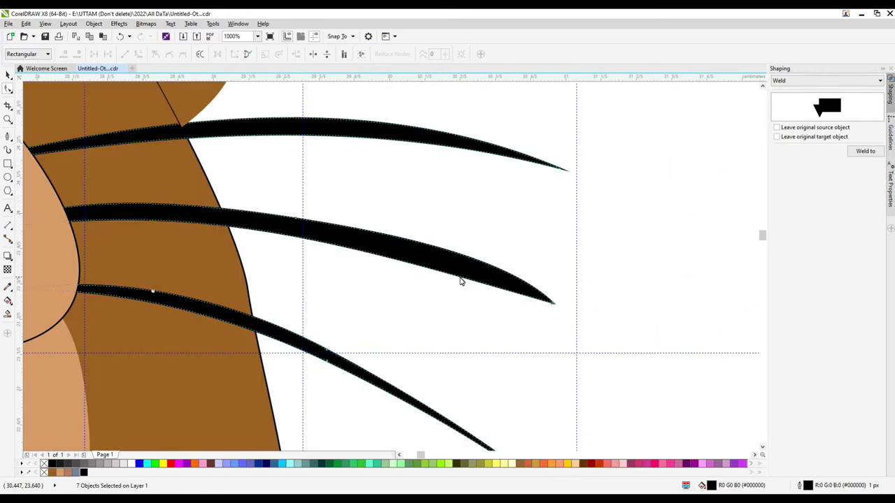
scroll(498, 263, "down", 5)
Change the stacking order of the six whiskers so that they lie in front of the muzzle
key("space")
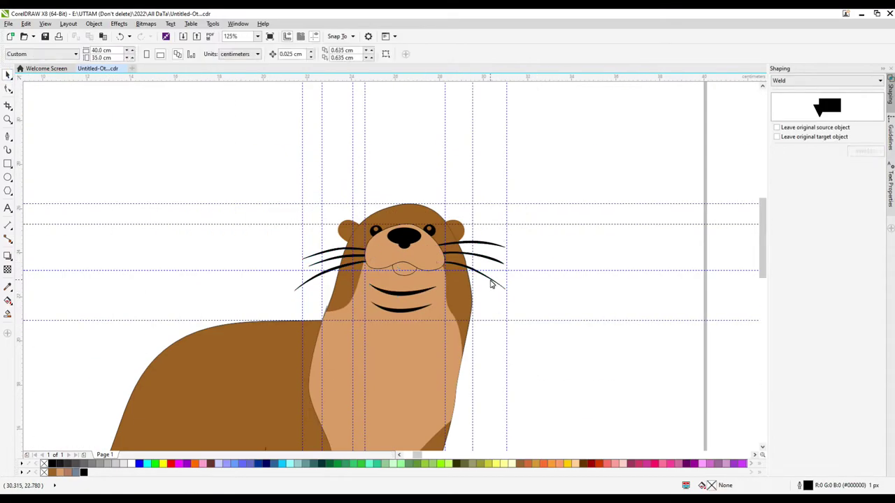
right_click(324, 252)
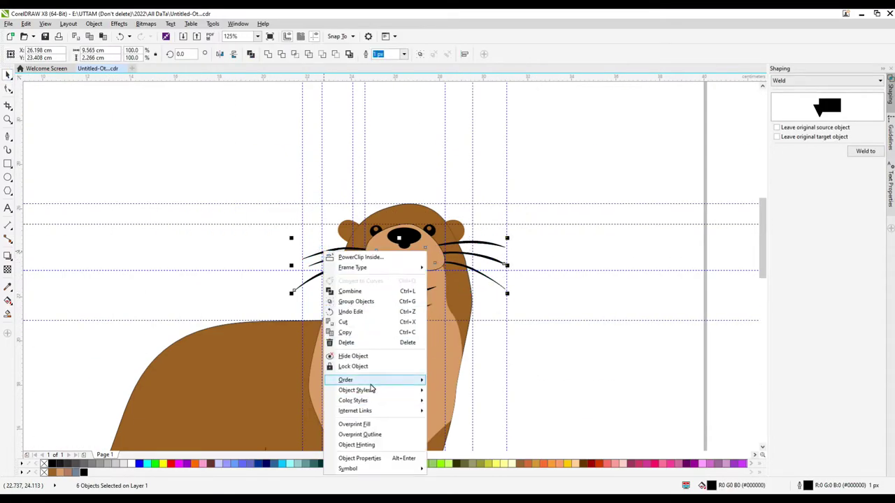
mouse_move(377, 379)
left_click(448, 411)
Thicken the black outlines of the muzzle and the mouth
scroll(406, 275, "up", 4)
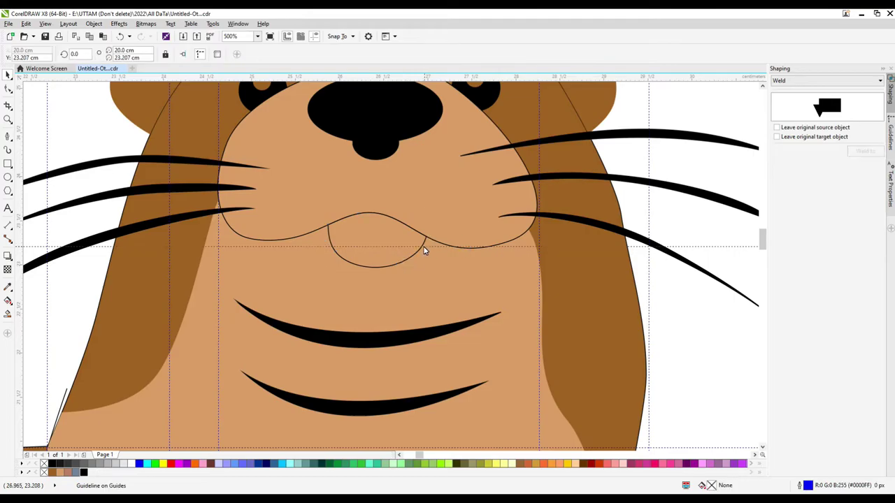
left_click(473, 247)
scroll(498, 169, "down", 2)
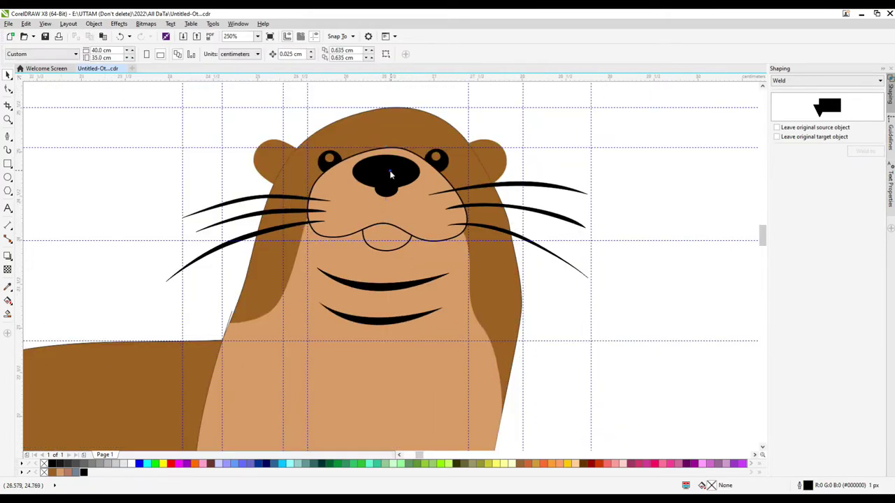
double_click(390, 175)
Remove the whiskers' outlines and refine the curve of the middle right whisker
scroll(390, 174, "up", 2)
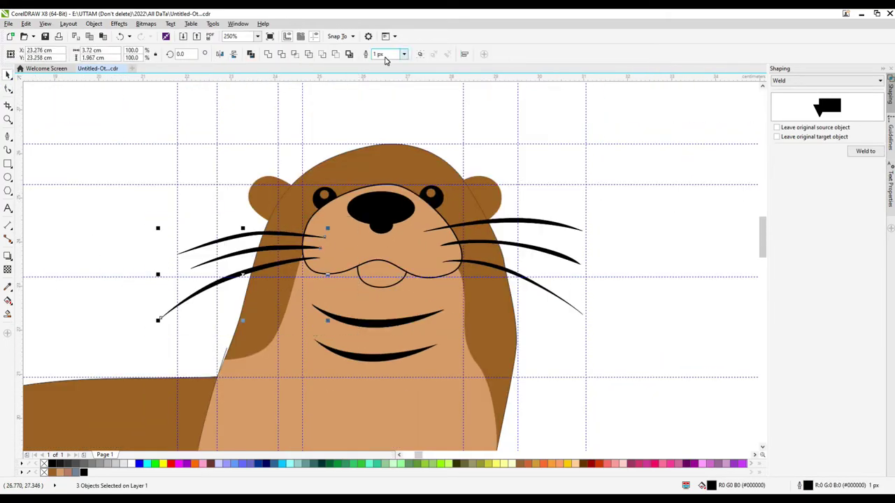
left_click_drag(667, 207, 489, 329)
left_click(8, 89)
scroll(536, 258, "up", 2)
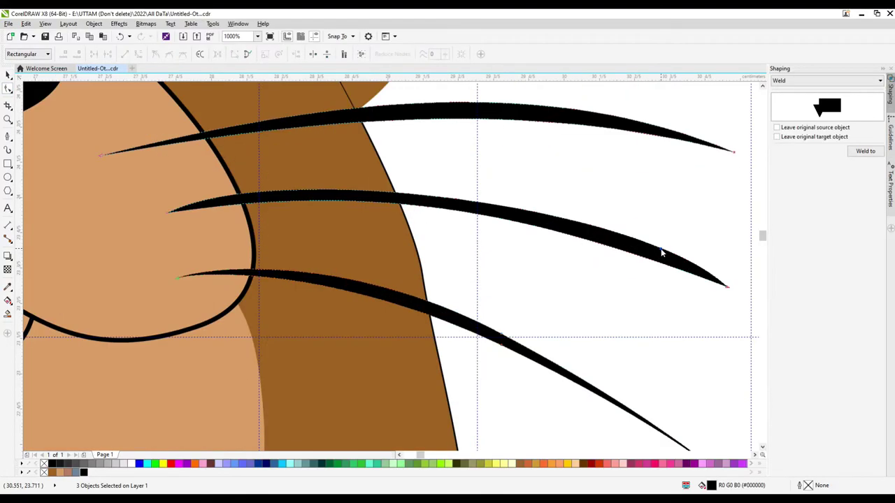
scroll(419, 246, "down", 2)
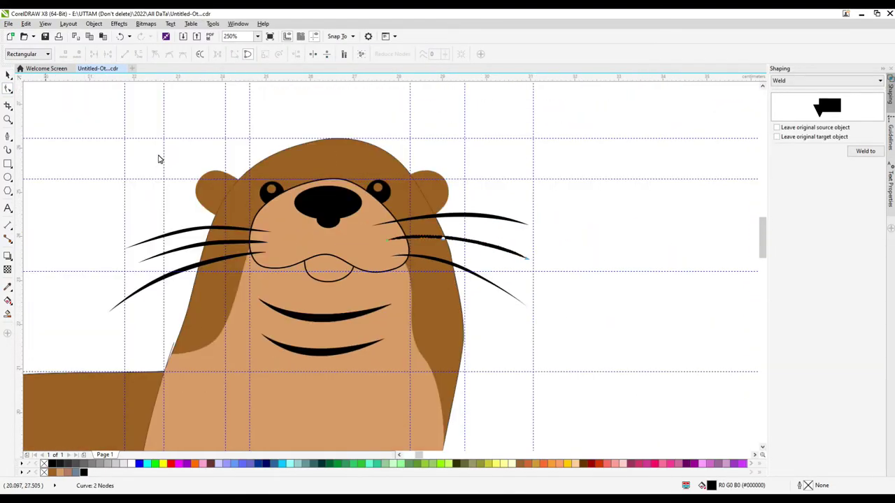
Thicken the outlines of both ears and delete the leftover contour line at the left edge of the neck
key("space")
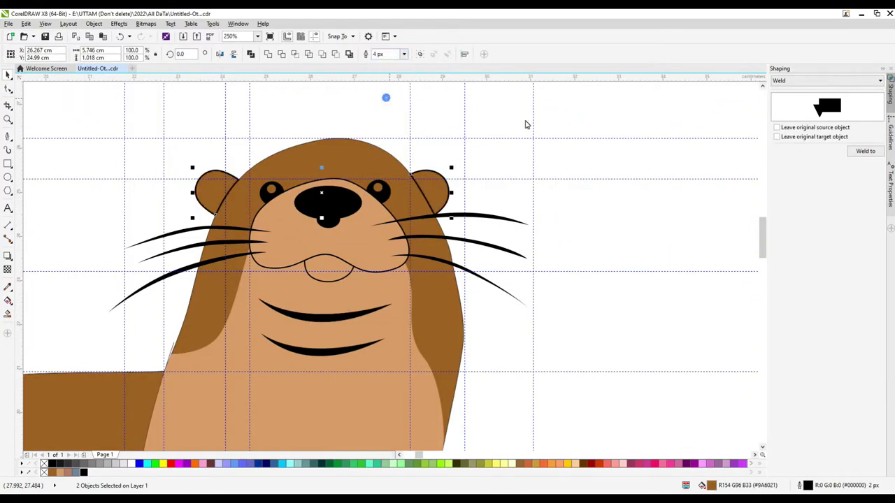
key("F5")
scroll(485, 170, "up", 1)
left_click(264, 228)
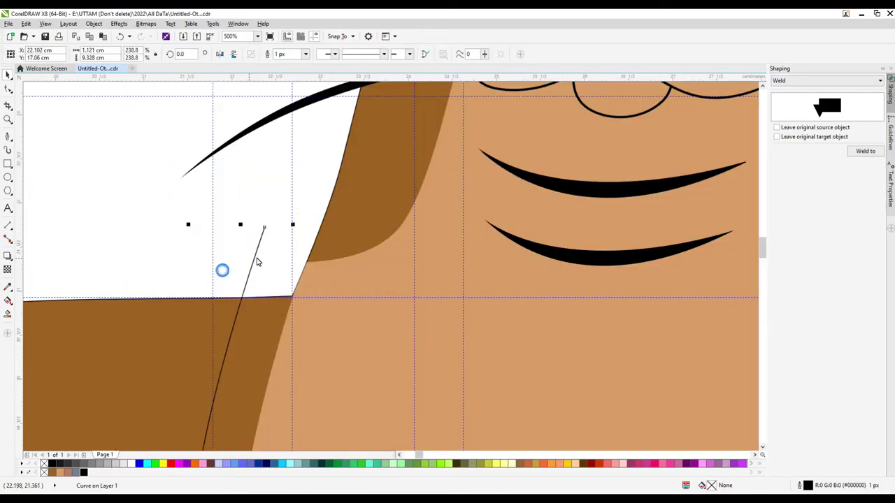
right_click(256, 238)
scroll(425, 244, "down", 3)
scroll(310, 299, "up", 1)
scroll(343, 286, "down", 2)
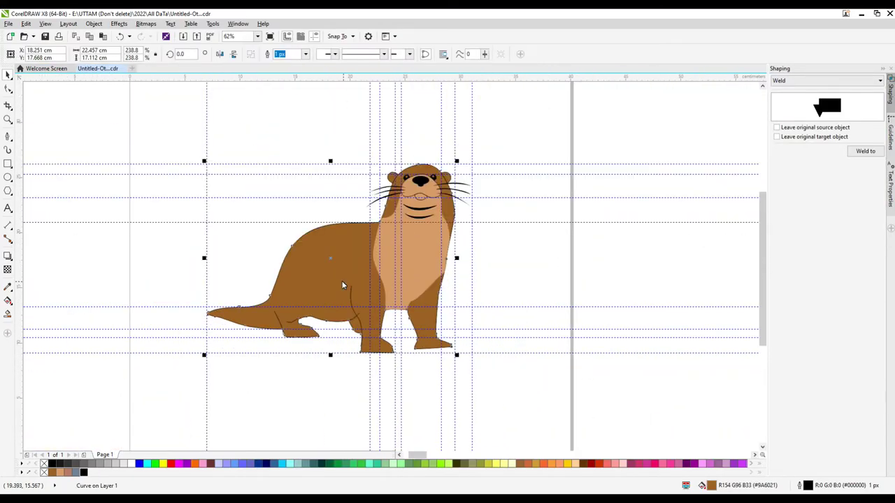
Copy the brown body silhouette to the right of the otter, overlay a slightly offset copy and try Smart Fill on it
left_click_drag(343, 285, 568, 266)
scroll(500, 323, "up", 1)
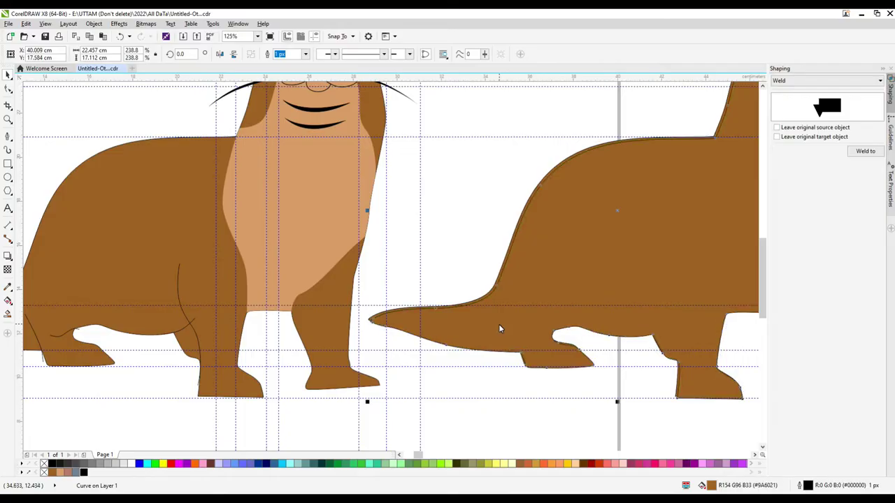
scroll(498, 324, "up", 1)
left_click(7, 313)
scroll(260, 309, "down", 2)
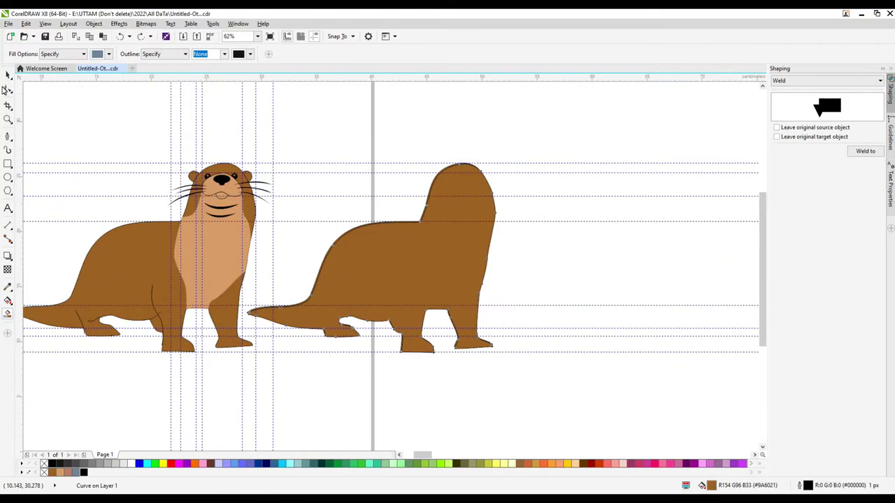
Scale the overlaid body copy to 21.819 by 16.753 cm and Smart Fill the exposed rim with blue-grey, without an outline
left_click(7, 75)
scroll(505, 180, "up", 2)
scroll(289, 325, "up", 2)
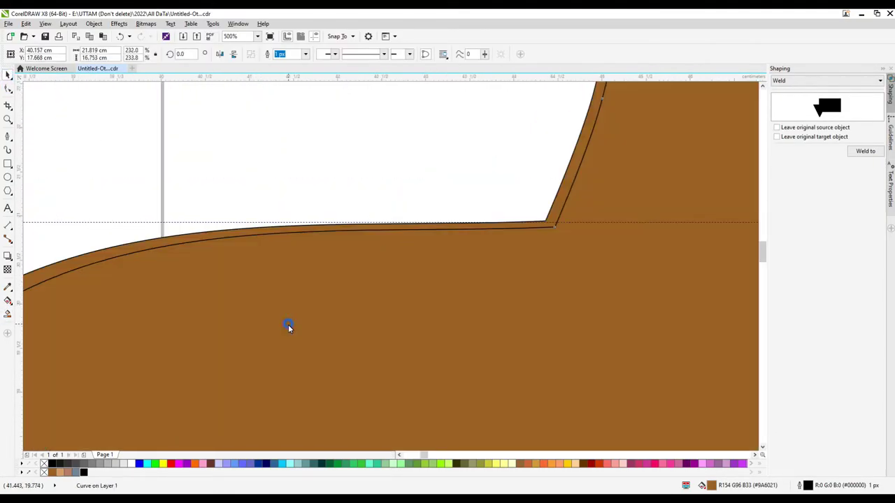
scroll(98, 297, "down", 4)
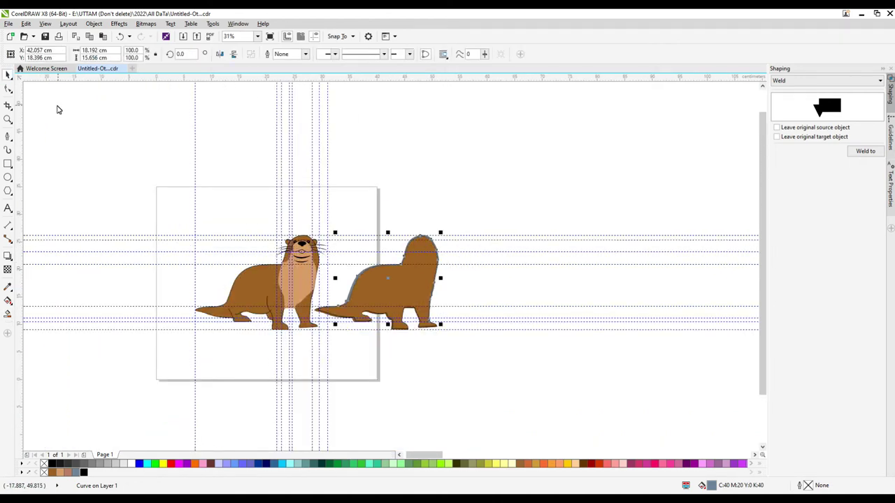
Shift the overlaid body copy slightly and Smart Fill the exposed rim along the upper edge of the hind foot
scroll(289, 306, "up", 3)
scroll(396, 327, "up", 1)
left_click(437, 325)
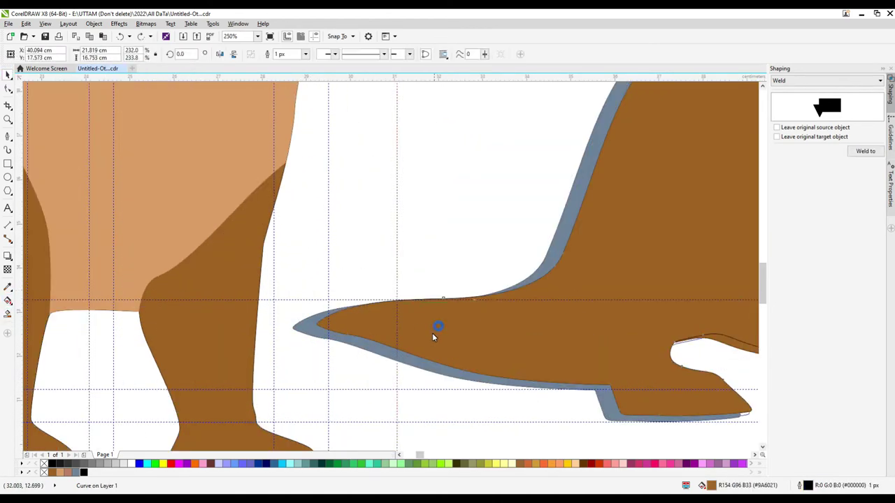
scroll(471, 344, "up", 2)
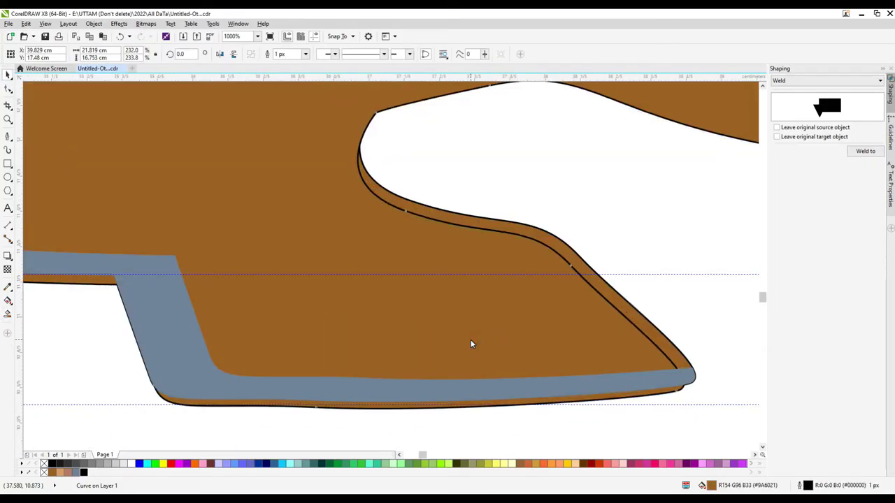
scroll(80, 303, "down", 5)
scroll(593, 266, "up", 3)
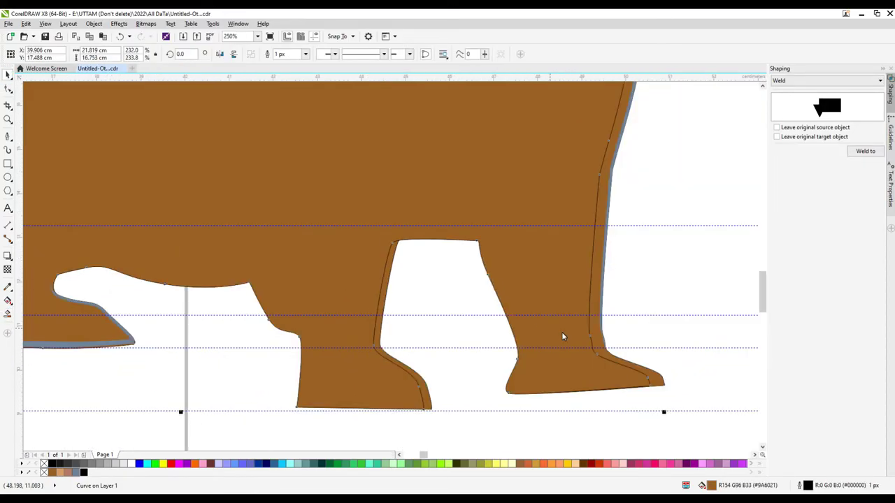
Smart Fill the rim running from the head down the chest side to the right front foot with blue-grey
scroll(515, 320, "up", 1)
scroll(118, 298, "down", 2)
left_click(118, 298)
scroll(572, 246, "down", 4)
left_click(571, 247)
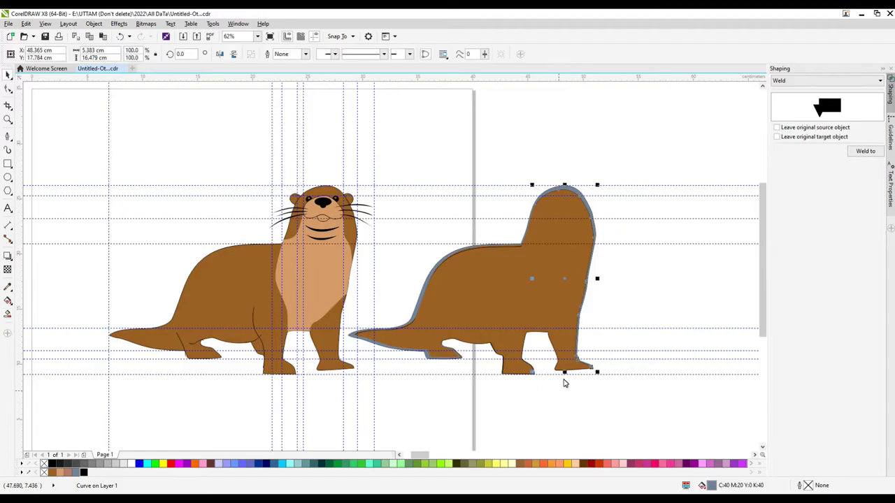
Smart Fill the rims along the right front leg's inner edge and the left front leg's rear edge and sole, without an outline
scroll(567, 336, "up", 2)
scroll(561, 335, "up", 1)
left_click(8, 314)
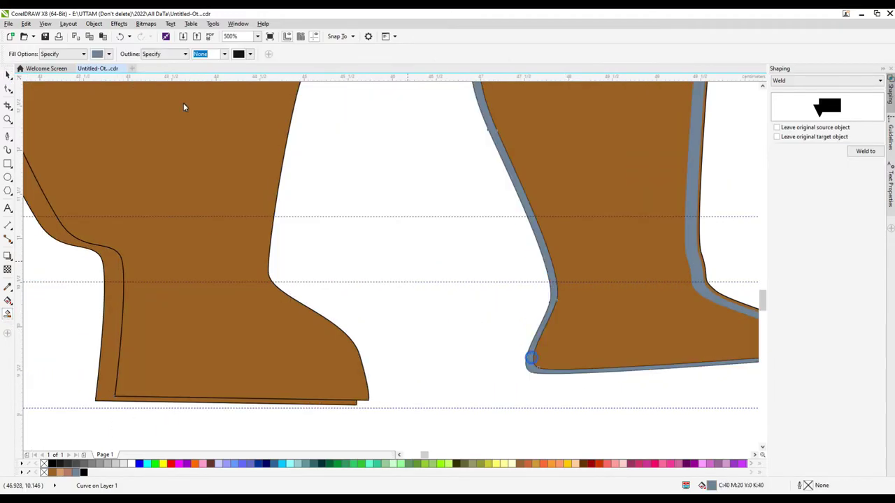
left_click(214, 303)
scroll(105, 256, "down", 2)
key("space")
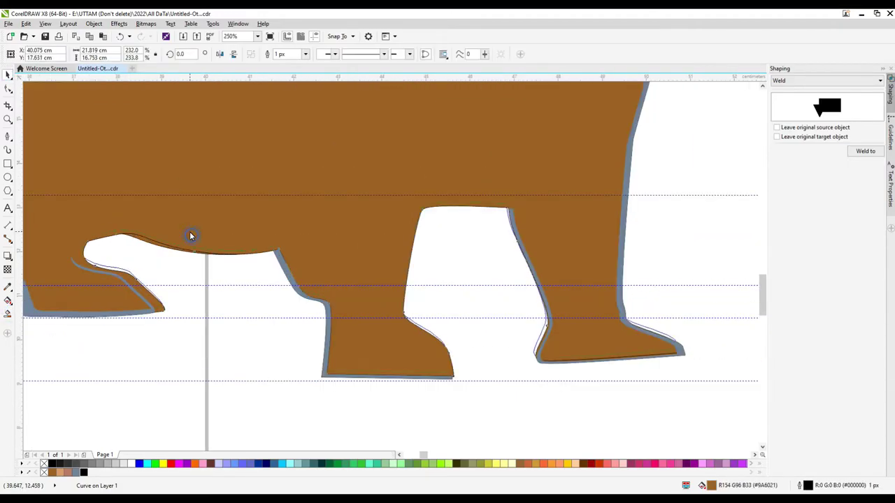
Shift the overlaid copy and Smart Fill the rim along the belly and around the notch above the hind foot
scroll(190, 236, "up", 1)
left_click(8, 314)
scroll(7, 314, "up", 2)
scroll(4, 126, "down", 1)
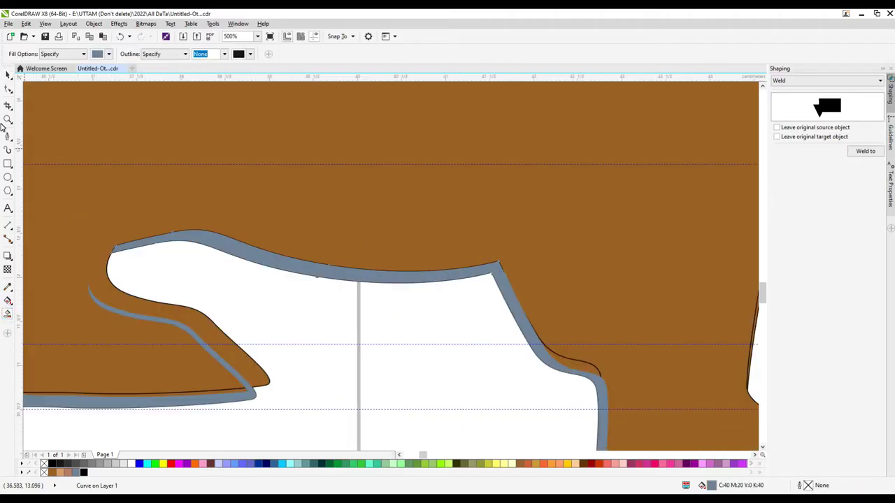
left_click(109, 177)
key("space")
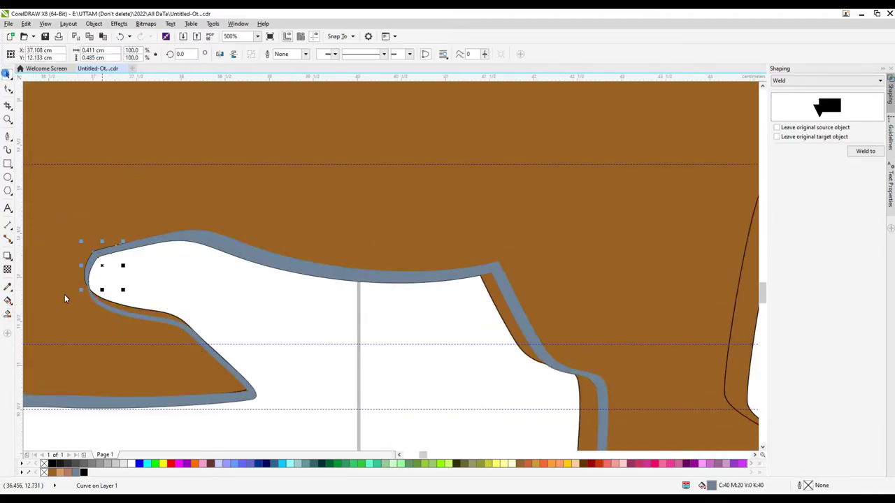
Reposition the overlaid copy and Smart Fill the rim inside the left front leg and across the arch between the front legs
scroll(65, 299, "up", 1)
scroll(441, 251, "down", 2)
scroll(416, 331, "up", 2)
left_click(415, 331)
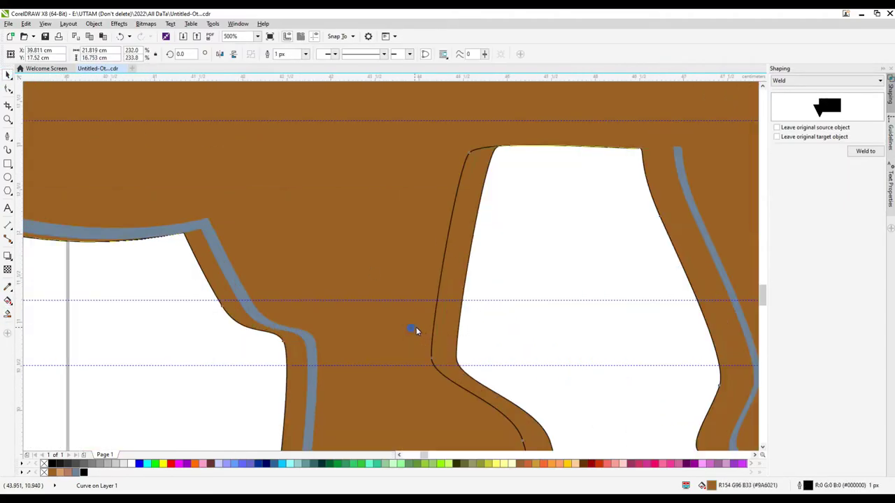
scroll(451, 323, "down", 1)
scroll(451, 212, "up", 1)
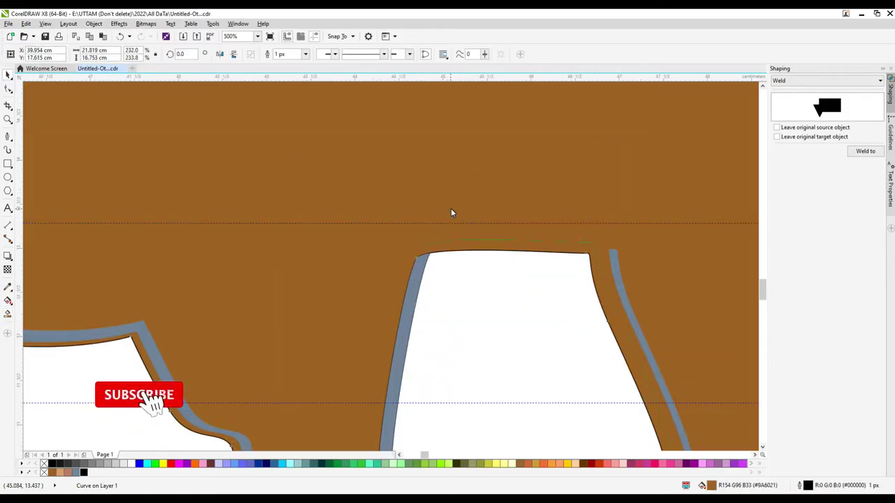
key("ctrl+z")
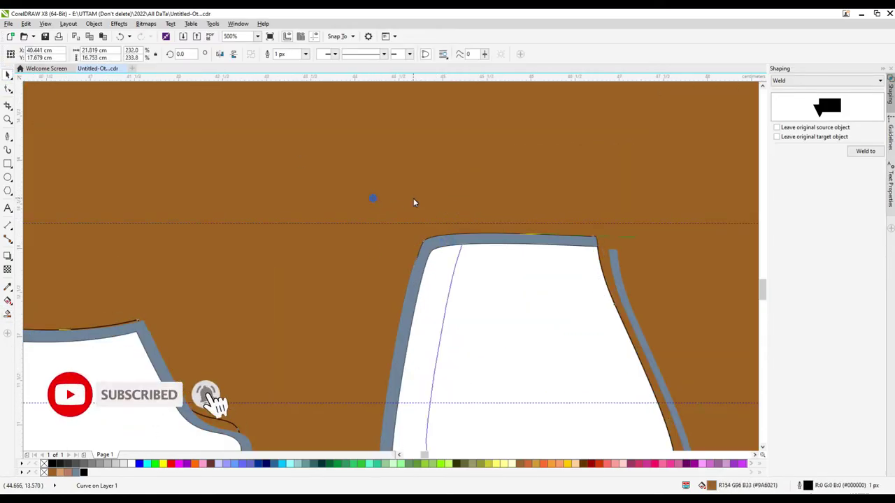
scroll(454, 296, "down", 3)
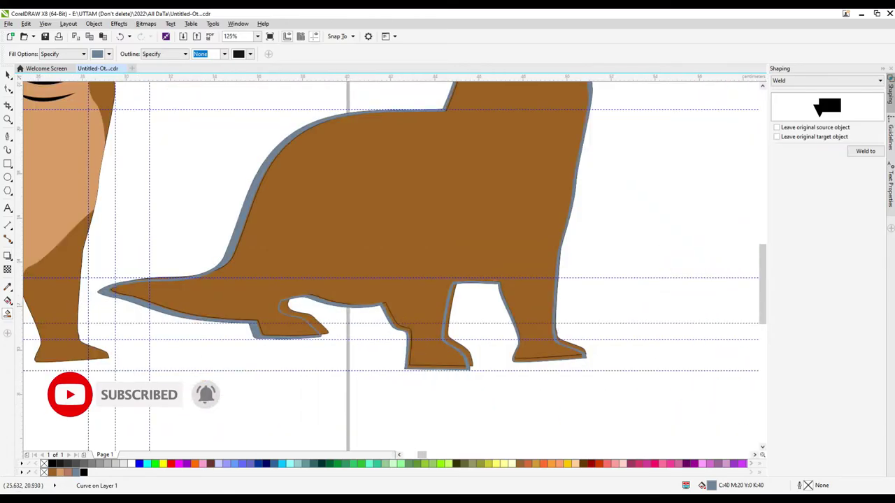
Remove both brown body copies from the shading shapes and select the remaining blue-grey rim pieces
right_click(327, 209)
left_click(366, 282)
scroll(454, 277, "down", 2)
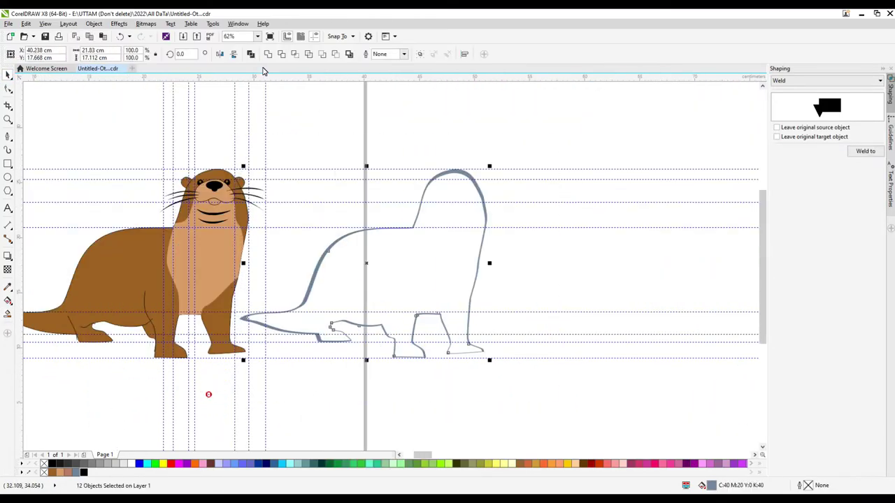
Adjust the end nodes of the right front foot's rim pieces so they meet without a gap at the toe
scroll(395, 351, "up", 5)
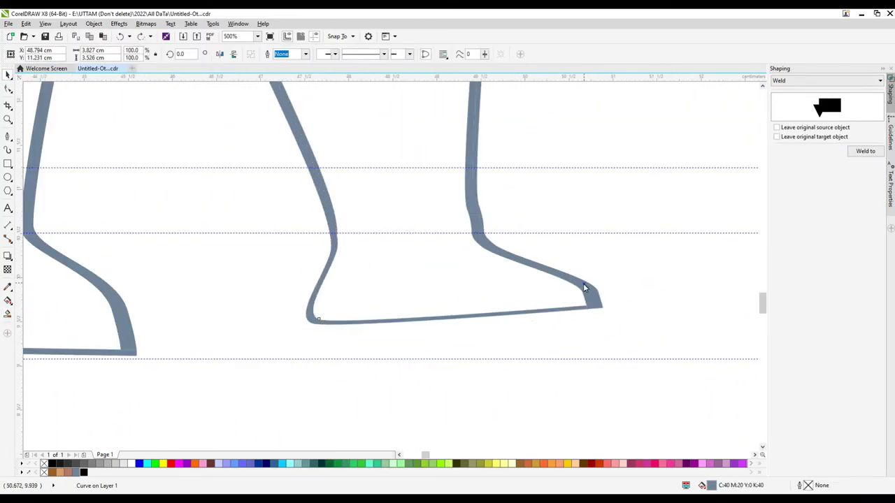
key("F10")
scroll(447, 302, "up", 6)
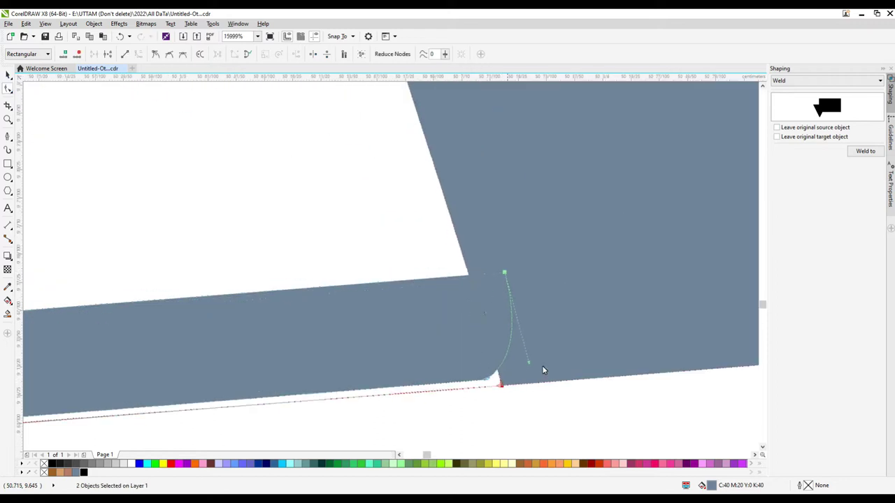
scroll(559, 363, "down", 4)
left_click(557, 349)
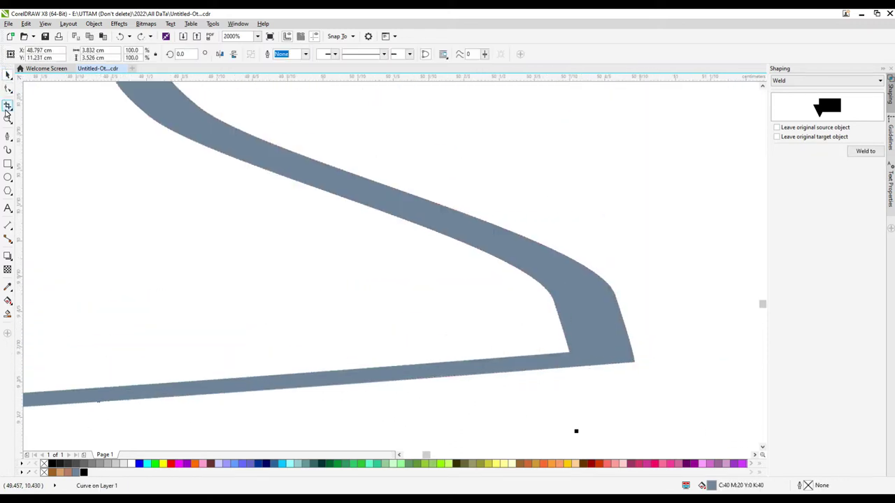
scroll(575, 429, "up", 6)
scroll(705, 399, "up", 2)
scroll(608, 343, "down", 3)
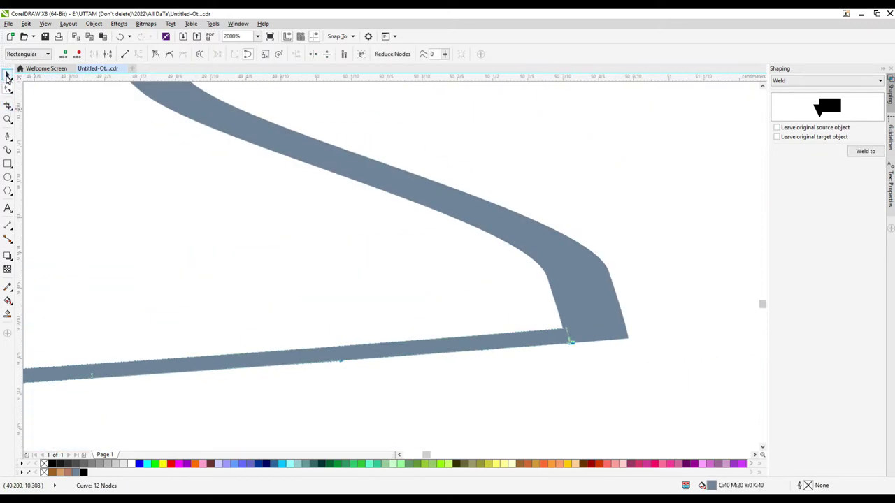
Merge all the blue-grey rim pieces into a single curve
key("space")
key("ctrl+a")
scroll(525, 361, "down", 8)
left_click(550, 363)
scroll(551, 362, "up", 3)
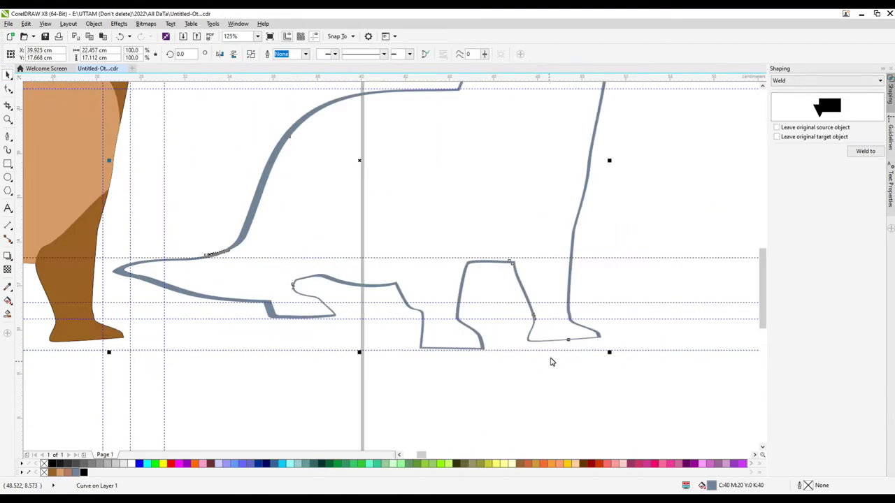
Fill the merged rim with black and place it over the coloured otter as its body outline
scroll(499, 313, "down", 2)
double_click(254, 342)
scroll(254, 342, "up", 6)
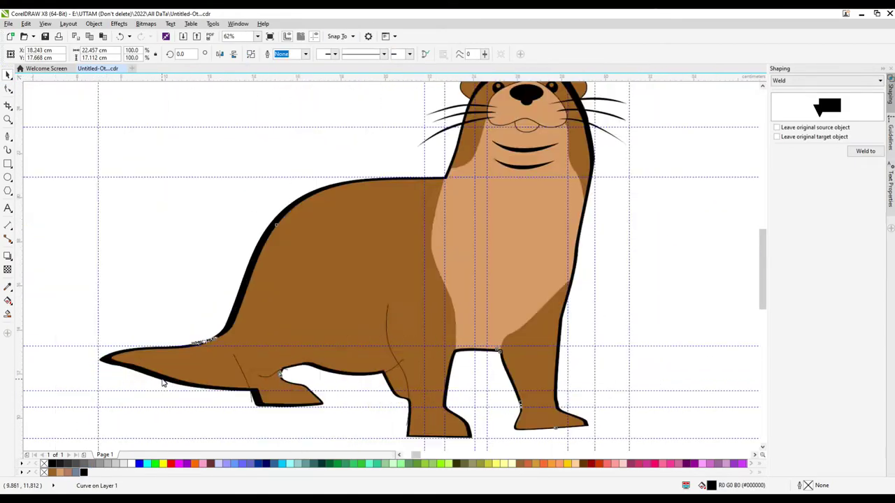
Reshape the nodes of the black outline at the hind heel to make that section thinner
scroll(344, 377, "up", 2)
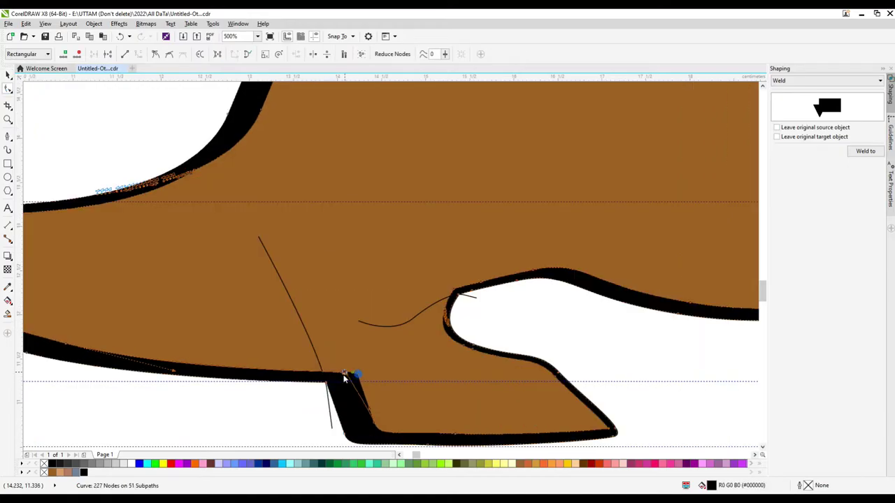
scroll(455, 336, "up", 1)
scroll(489, 269, "down", 3)
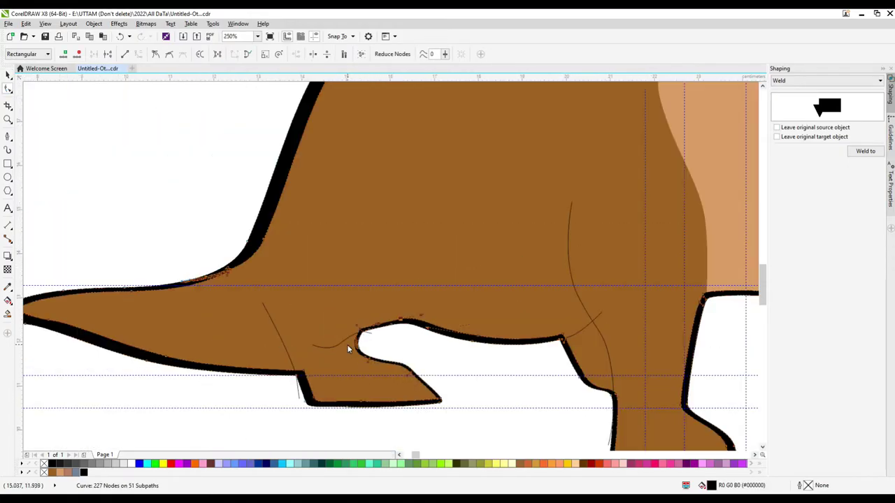
key("space")
Try to double the front leg's contour line and bring the two lines together at their upper ends
left_click(593, 327)
scroll(594, 328, "up", 2)
scroll(529, 355, "down", 4)
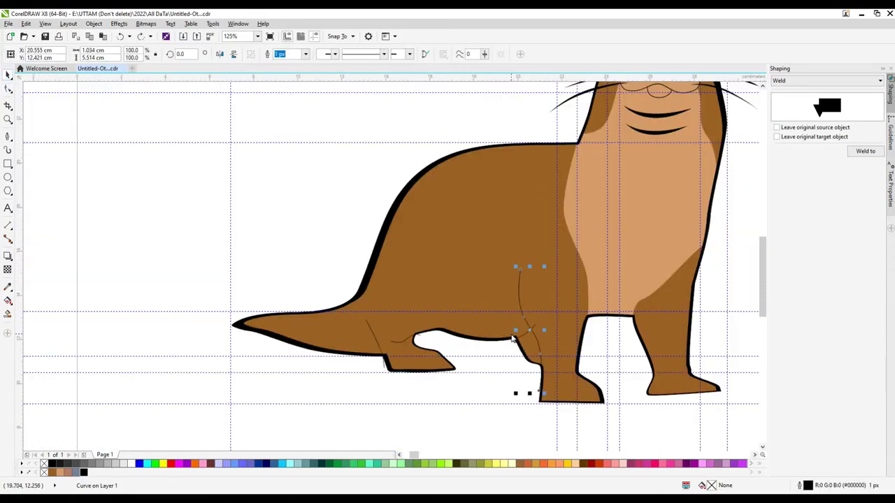
scroll(540, 349, "up", 5)
double_click(535, 342)
scroll(476, 160, "up", 3)
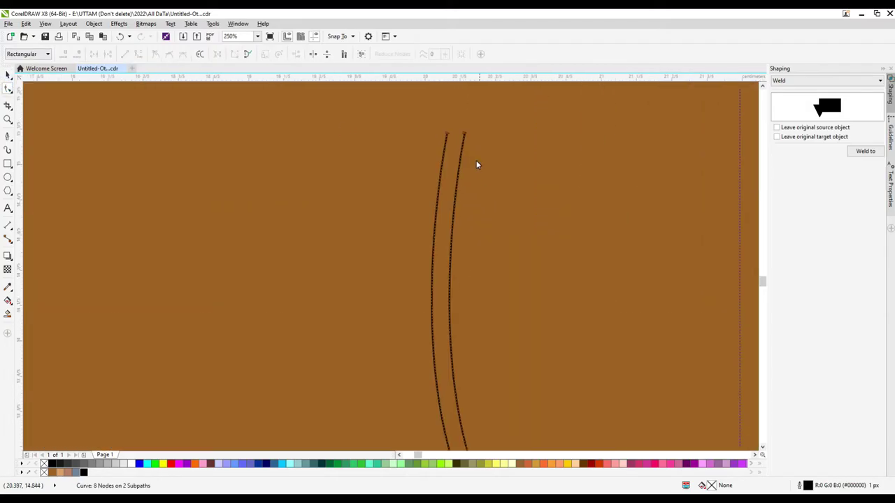
key("Delete")
scroll(452, 264, "down", 4)
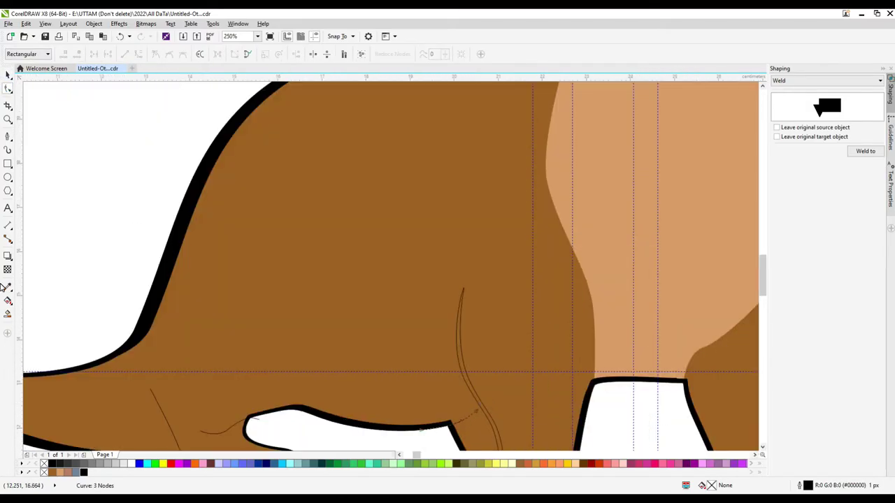
Try to double the short crease line beside the front leg for filling the strip between the lines
key("space")
scroll(447, 367, "up", 3)
scroll(477, 404, "down", 3)
right_click(355, 376)
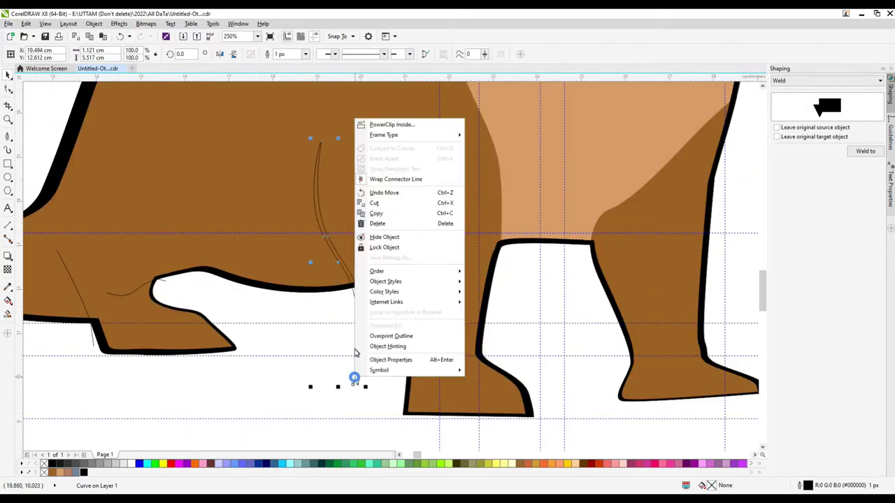
key("Escape")
scroll(354, 353, "up", 2)
scroll(361, 290, "up", 2)
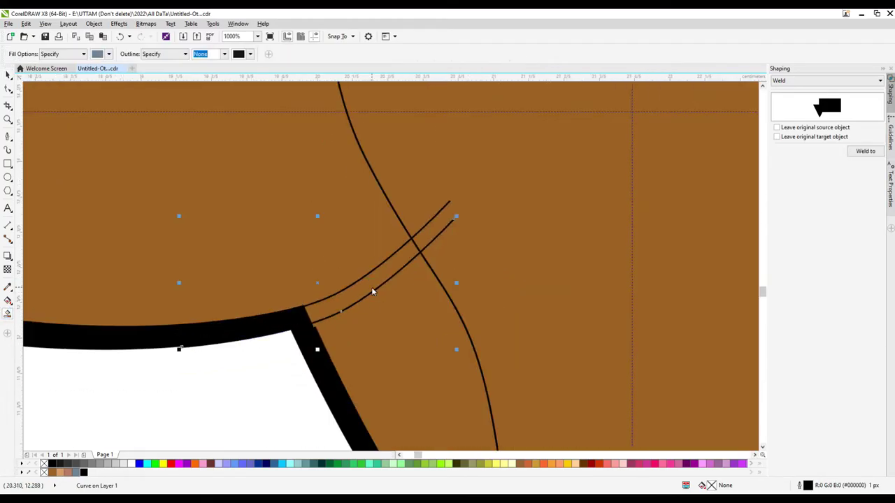
scroll(371, 292, "down", 4)
key("Escape")
scroll(394, 303, "down", 2)
scroll(378, 316, "up", 2)
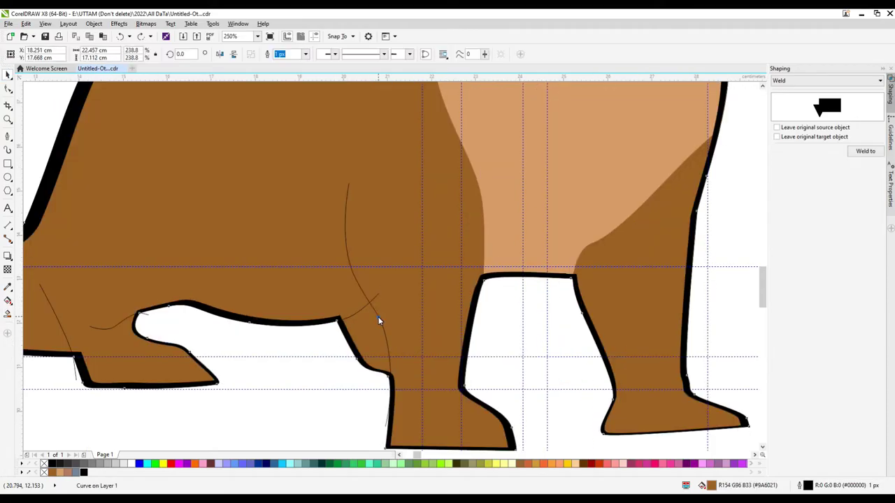
Double the front leg's contour line with a slight offset, taper the pair's upper ends together, and end the short crease at it
left_click(378, 316)
double_click(381, 318)
scroll(325, 207, "up", 4)
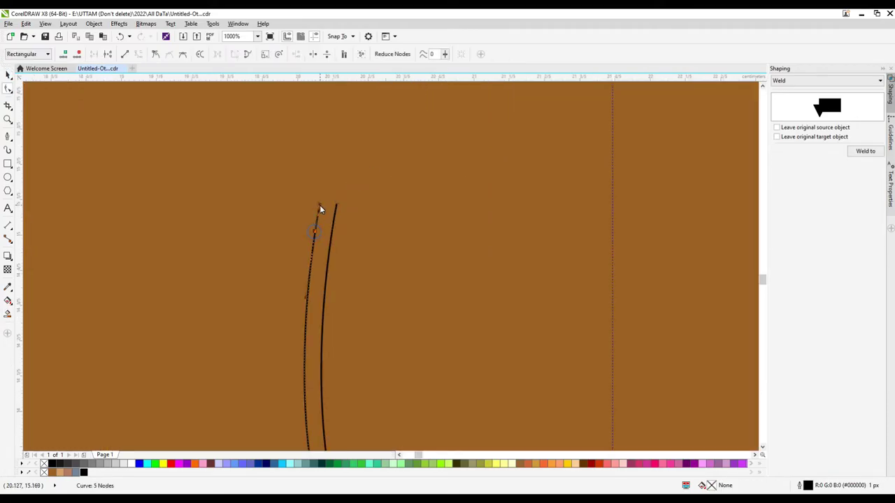
scroll(328, 234, "down", 2)
scroll(366, 345, "up", 2)
left_click(357, 339)
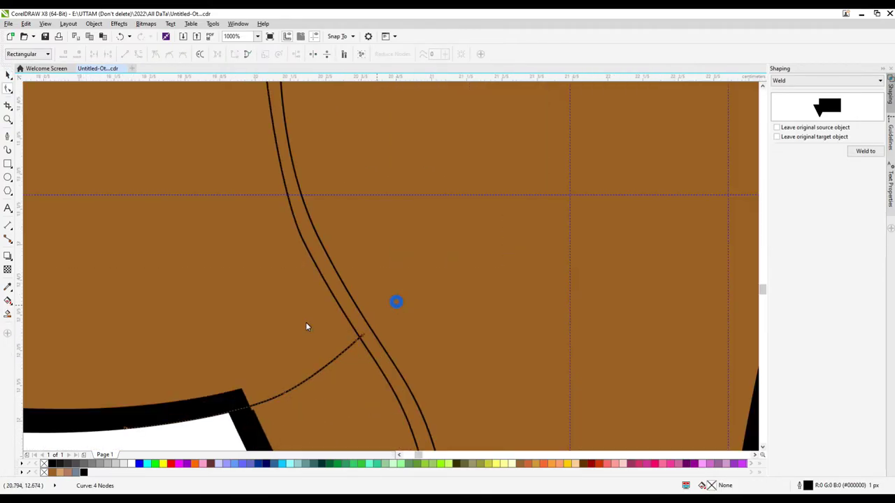
scroll(305, 326, "down", 2)
scroll(275, 186, "up", 2)
scroll(275, 205, "down", 2)
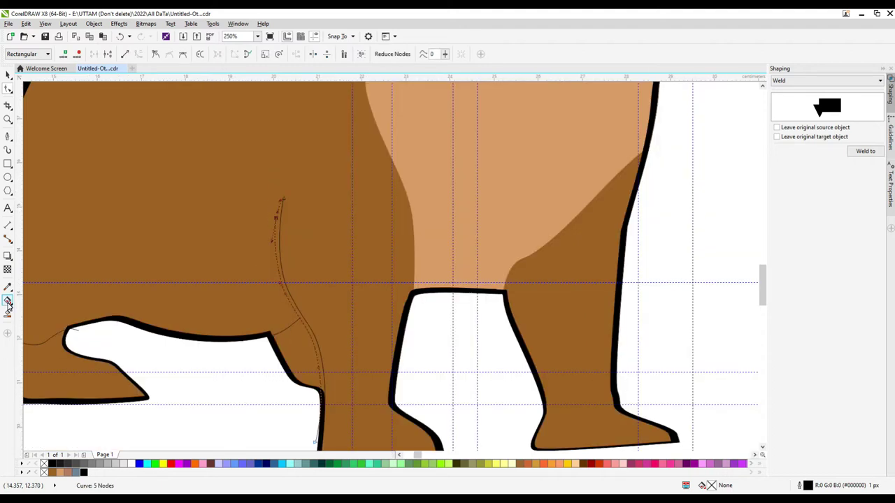
Double the short crease line and Smart Fill the leg and crease strips with blue-grey, without an outline
key("space")
key("Escape")
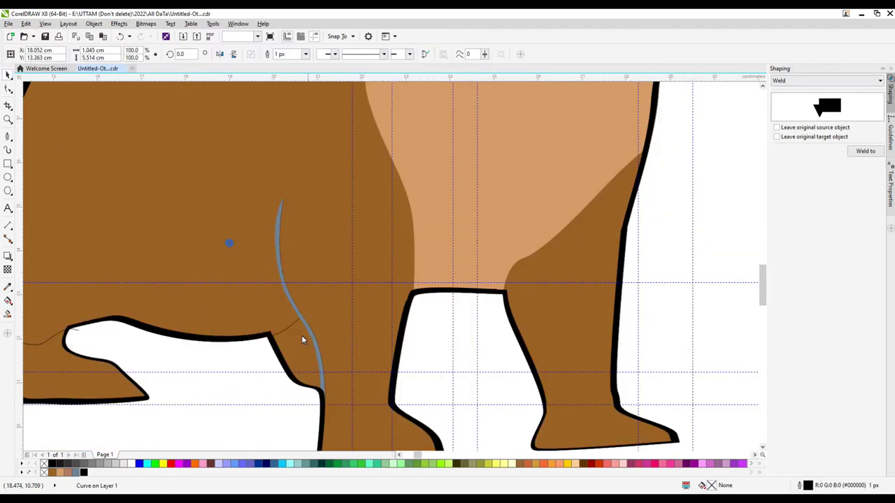
scroll(301, 334, "up", 2)
left_click(266, 295)
left_click(311, 241)
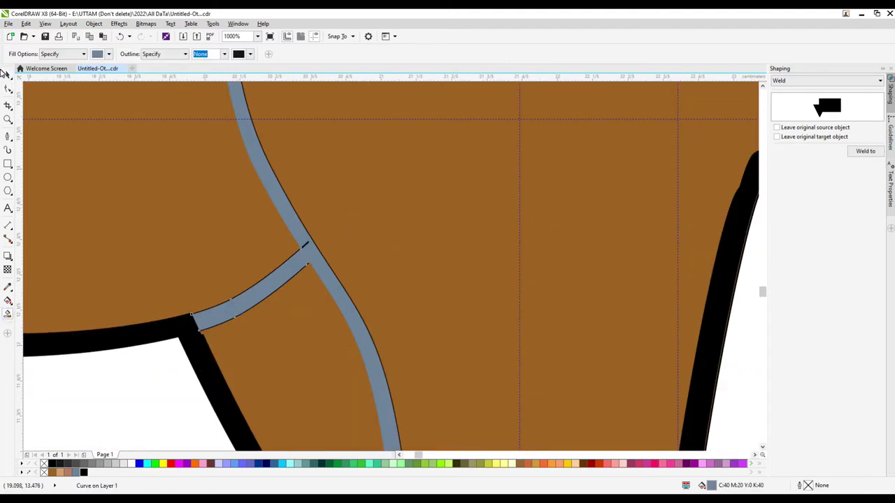
scroll(329, 236, "up", 2)
Remove the leftover contour lines and combine the leg and crease strips with the black body outline
right_click(451, 283)
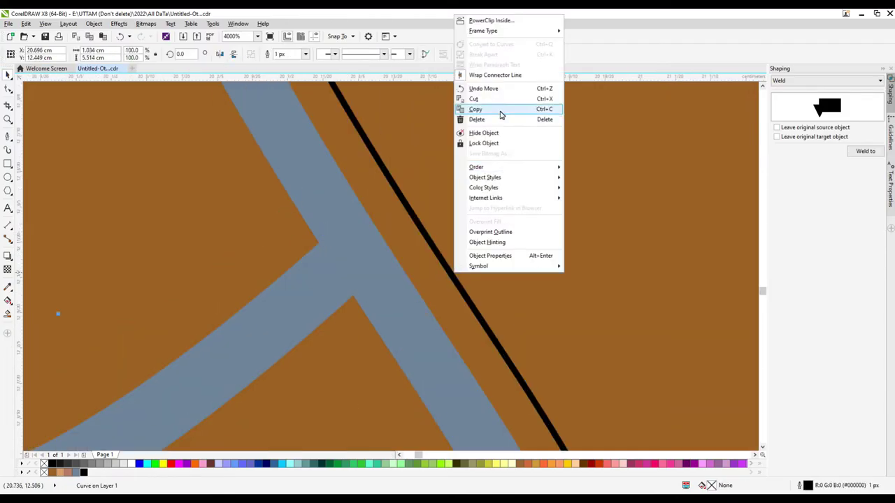
left_click(499, 114)
scroll(313, 286, "down", 2)
key("ctrl+l")
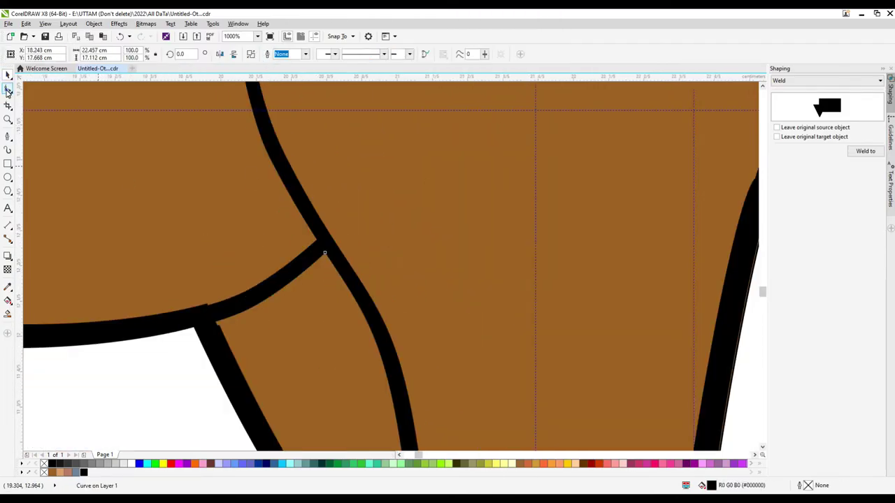
Delete the surplus nodes on the black outline where the far front leg joins the near front leg
key("F10")
scroll(289, 280, "down", 1)
scroll(289, 279, "up", 2)
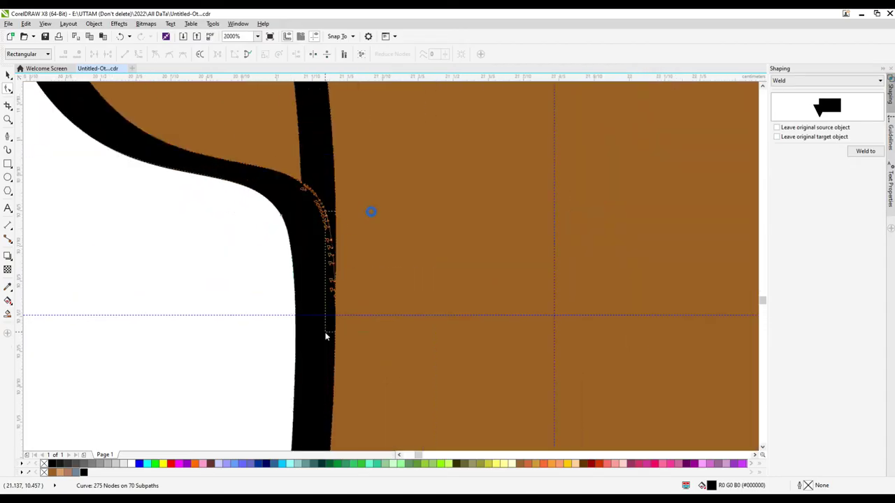
scroll(352, 385, "up", 1)
scroll(332, 339, "down", 4)
key("space")
left_click(332, 339)
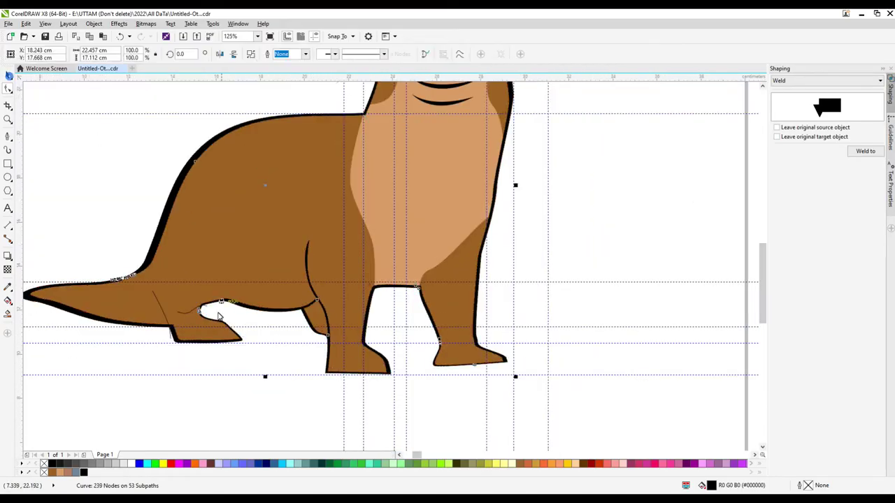
Double the hind leg's contour and crease lines with a slight offset, and join their free ends into tapered points
scroll(198, 302, "up", 3)
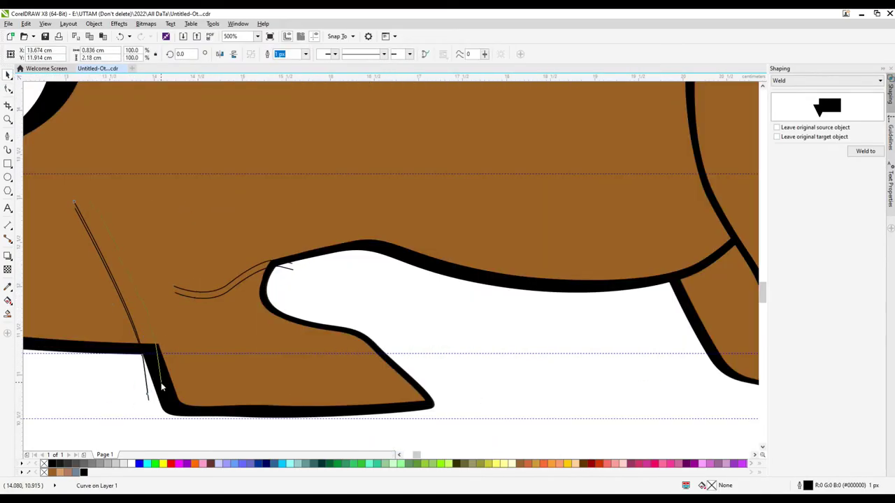
scroll(80, 222, "up", 1)
key("F10")
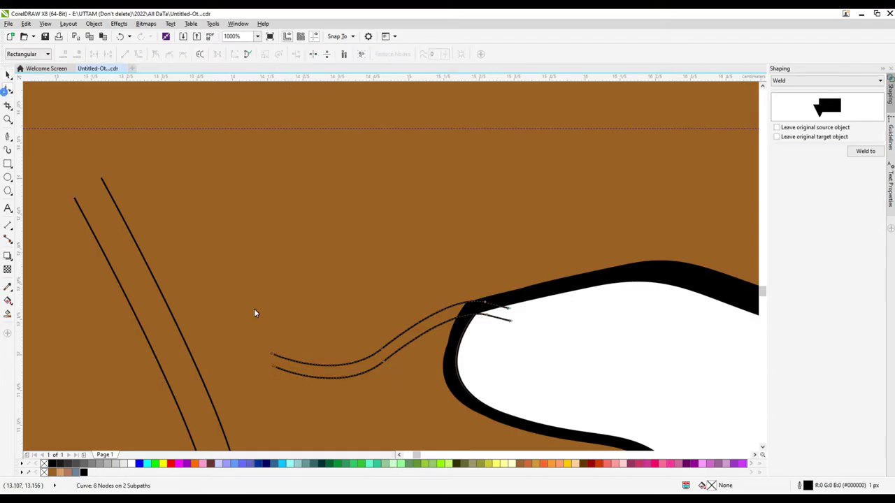
scroll(225, 321, "down", 1)
left_click(225, 321)
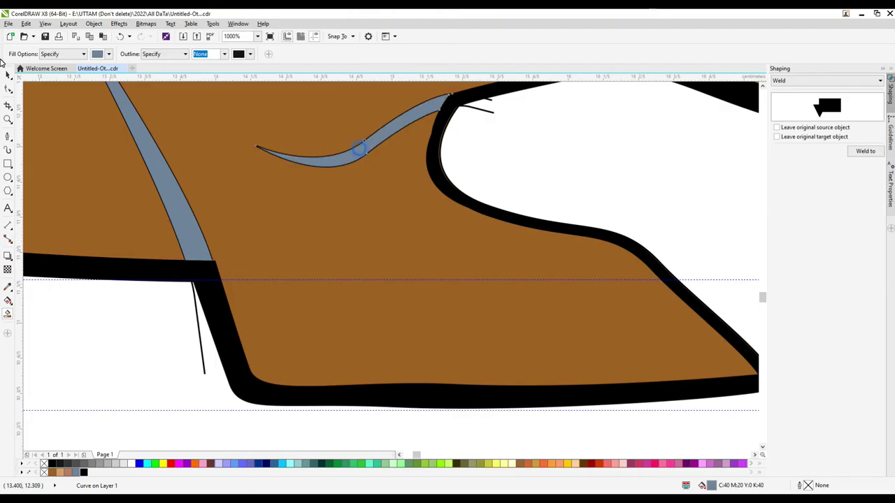
Smart Fill the two hind-leg strips with blue-grey, without an outline, and delete the leftover contour lines
left_click(489, 110)
scroll(443, 186, "up", 1)
scroll(320, 265, "down", 1)
key("Escape")
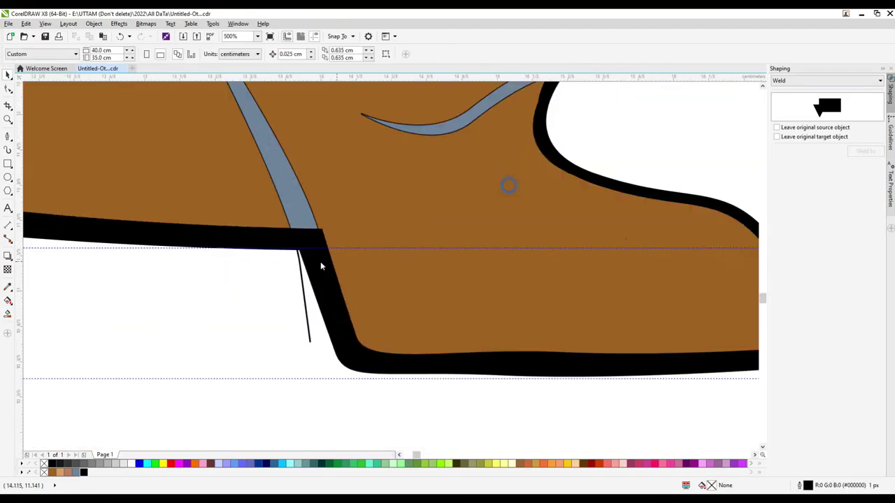
scroll(320, 266, "up", 1)
left_click(297, 199)
scroll(294, 196, "down", 1)
scroll(538, 126, "up", 1)
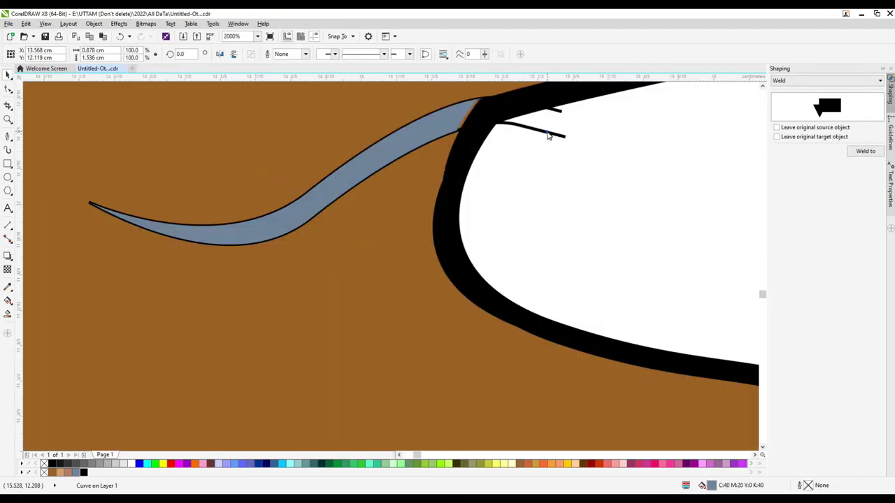
right_click(557, 112)
key("Escape")
Weld the hind-leg contour and crease strips to the black body outline
scroll(339, 219, "down", 6)
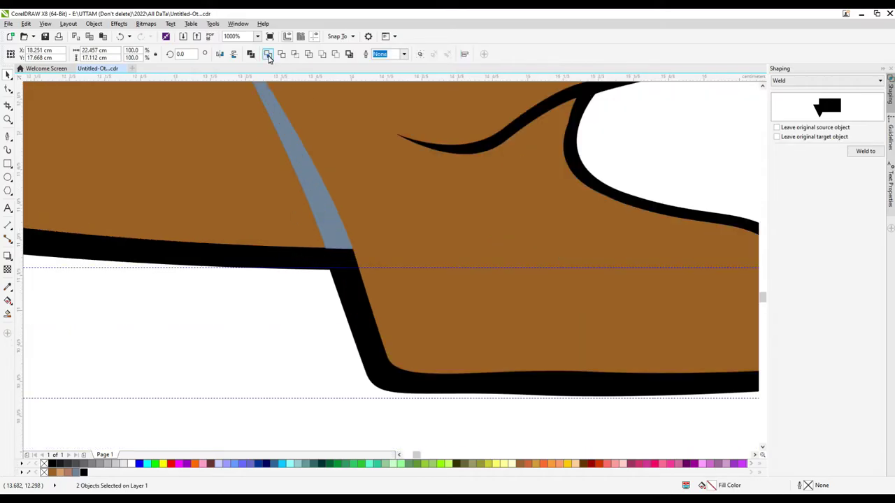
left_click(567, 184)
scroll(472, 161, "up", 6)
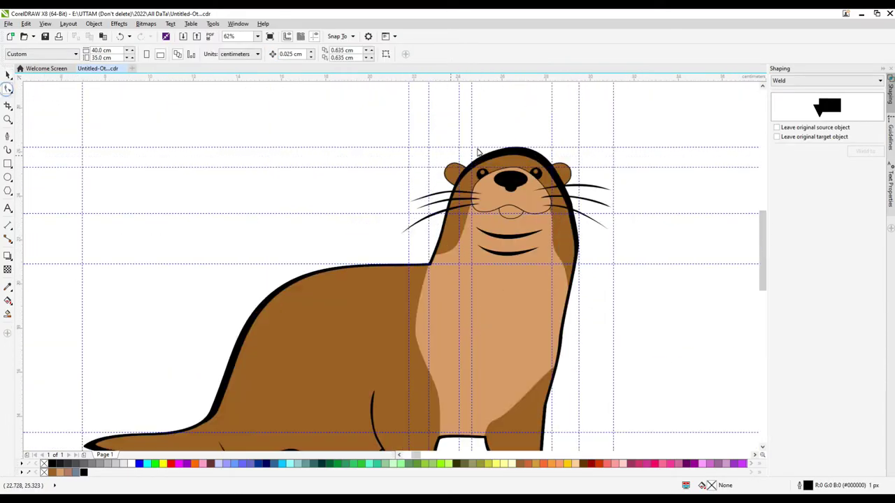
Thin the black outline along the right side of the head and neck by reshaping its inner edge
left_click(471, 144)
left_click(649, 213)
scroll(650, 213, "down", 2)
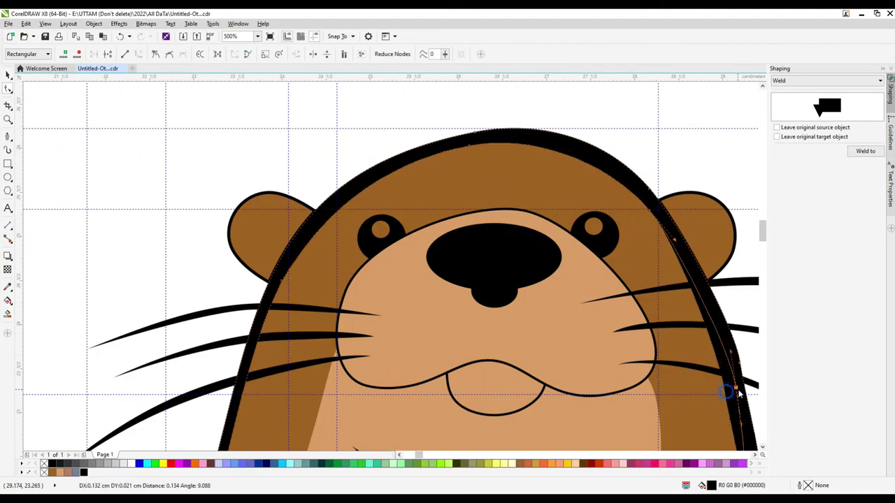
scroll(615, 309, "up", 2)
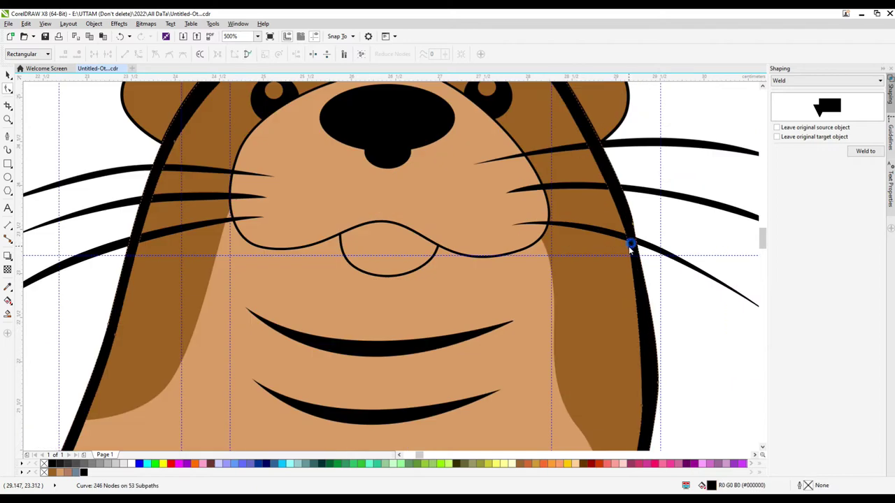
left_click(649, 409)
scroll(604, 178, "down", 2)
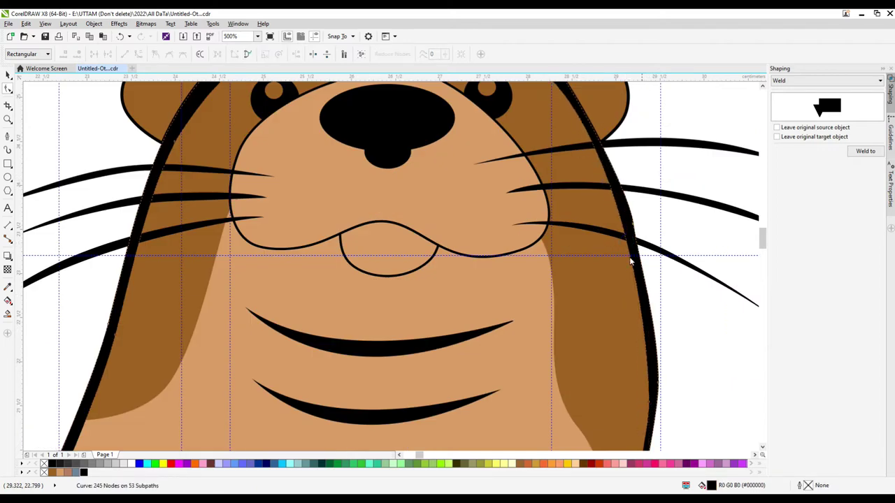
Refine the inner edge of the black outline around the crown and upper right side of the head
scroll(632, 255, "up", 2)
scroll(632, 255, "down", 3)
scroll(549, 135, "up", 1)
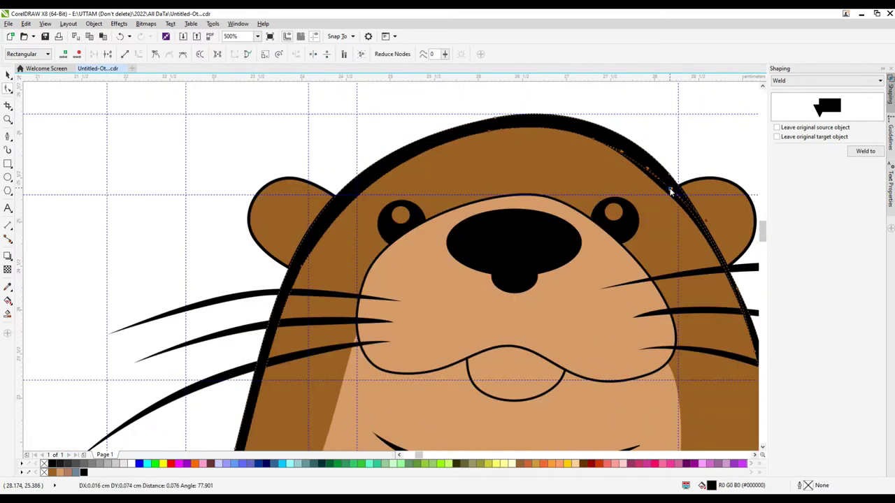
scroll(542, 157, "up", 2)
scroll(538, 162, "down", 2)
scroll(538, 162, "down", 2)
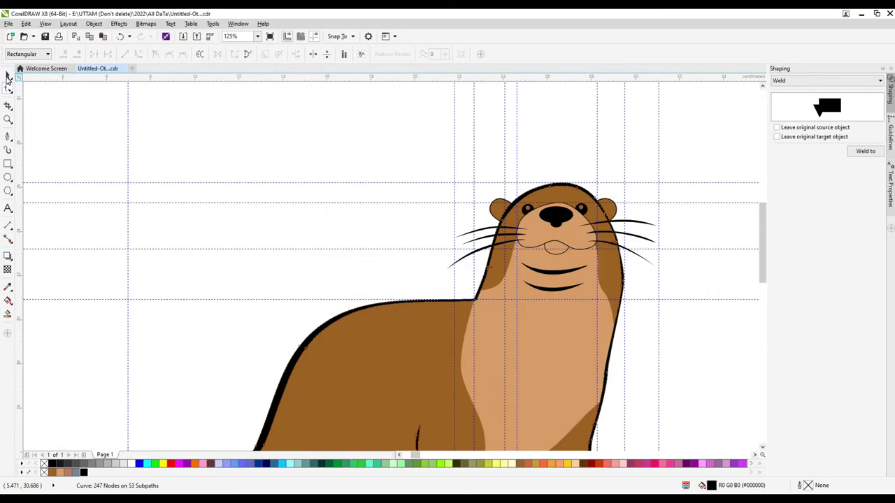
key("space")
left_click_drag(399, 210, 713, 274)
right_click(595, 236)
left_click(634, 293)
scroll(634, 294, "down", 1)
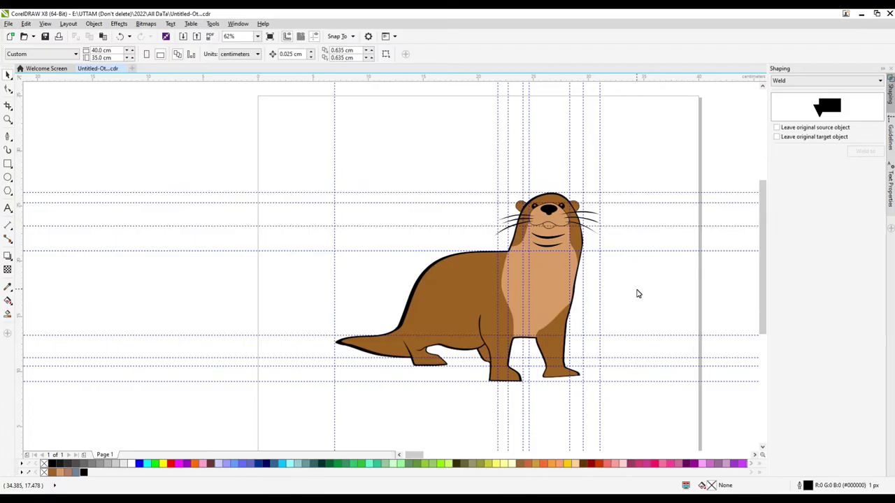
Extend the black outline's corner between back and neck into a short tapered point along the chest patch
left_click(511, 255)
key("F10")
scroll(500, 258, "up", 3)
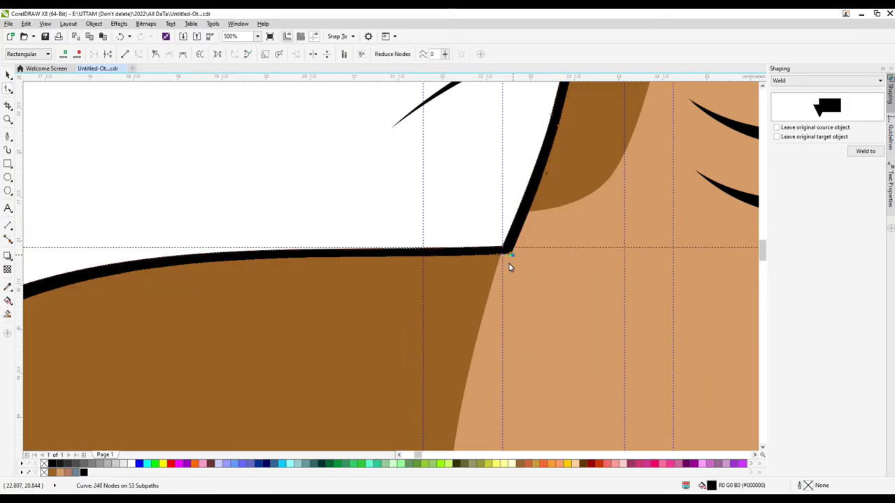
left_click(443, 295)
scroll(569, 279, "down", 2)
scroll(519, 275, "down", 2)
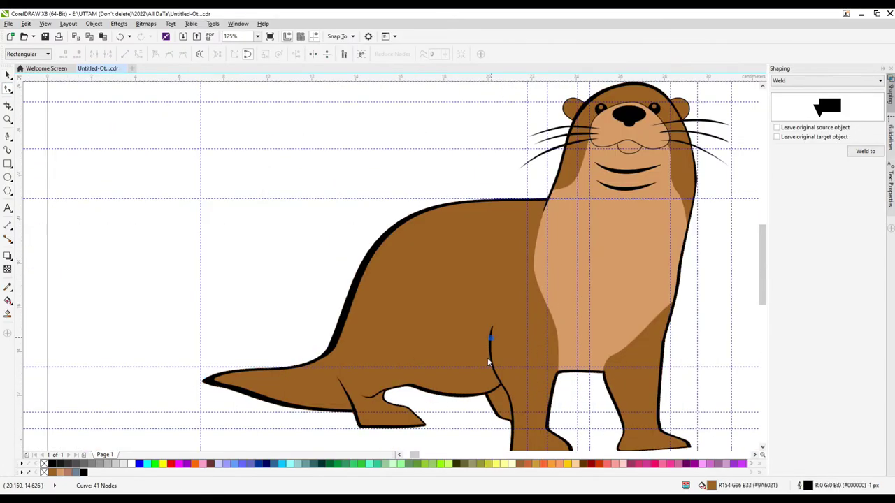
Smooth the lower edge of the black crease stroke above the hind leg by adjusting its nodes
left_click(489, 362)
scroll(382, 373, "up", 4)
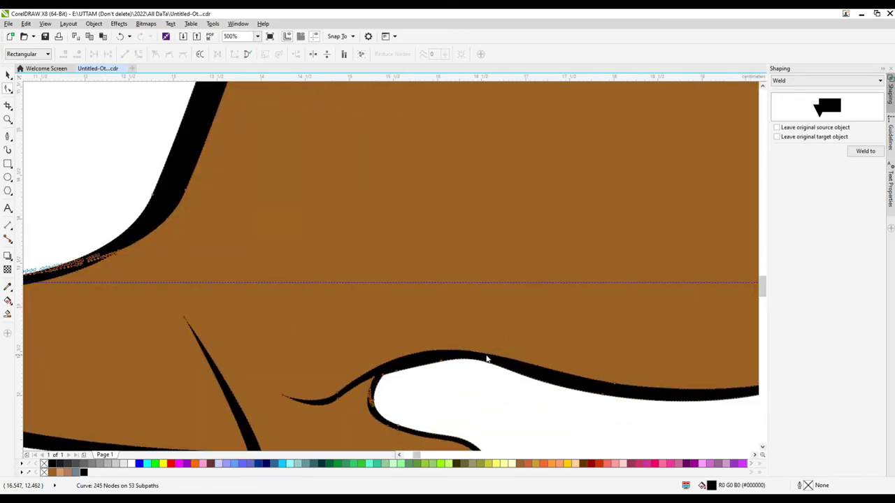
scroll(336, 402, "up", 2)
left_click_drag(341, 412, 344, 409)
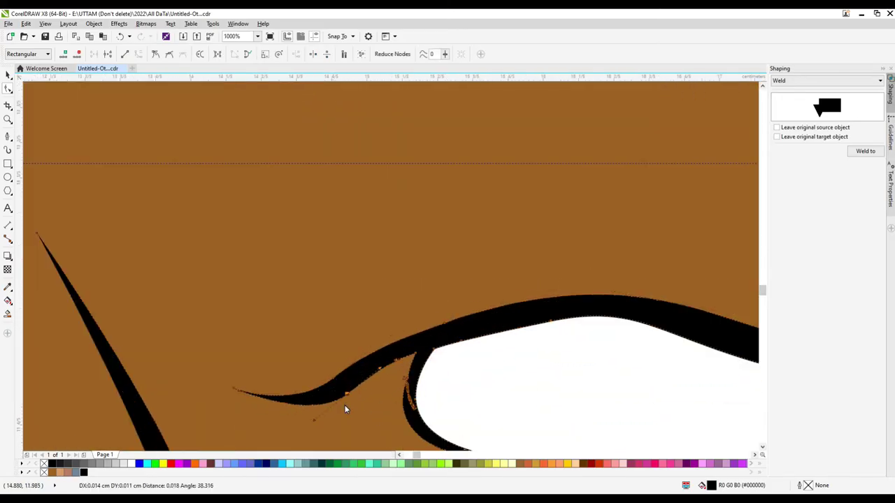
scroll(503, 359, "down", 3)
scroll(515, 419, "up", 6)
Round the inner heel corner of the near front foot's outline and taper the stroke along its sole
left_click_drag(515, 419, 518, 383)
scroll(515, 399, "up", 1)
scroll(517, 383, "down", 5)
scroll(552, 423, "up", 3)
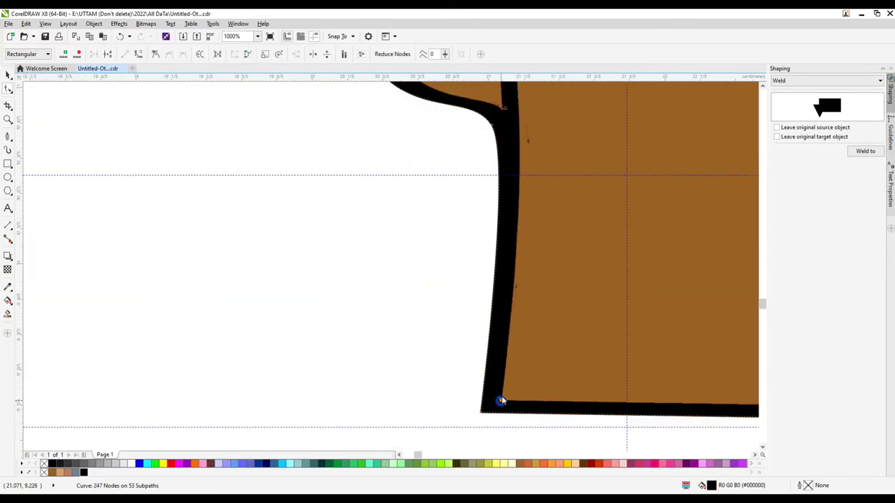
scroll(501, 401, "down", 2)
scroll(481, 403, "up", 1)
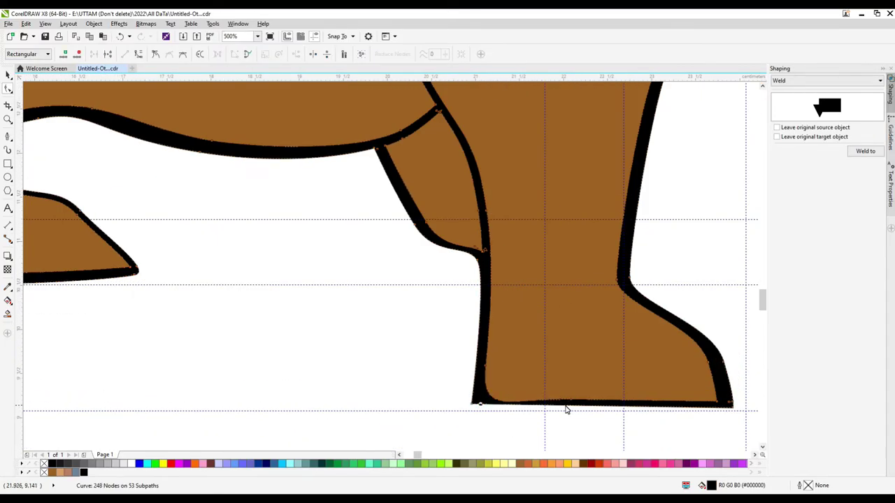
Round the outer heel corner of the near front foot's outline and pull the brown fill's corner inside it
left_click_drag(515, 409, 479, 389)
scroll(479, 399, "up", 2)
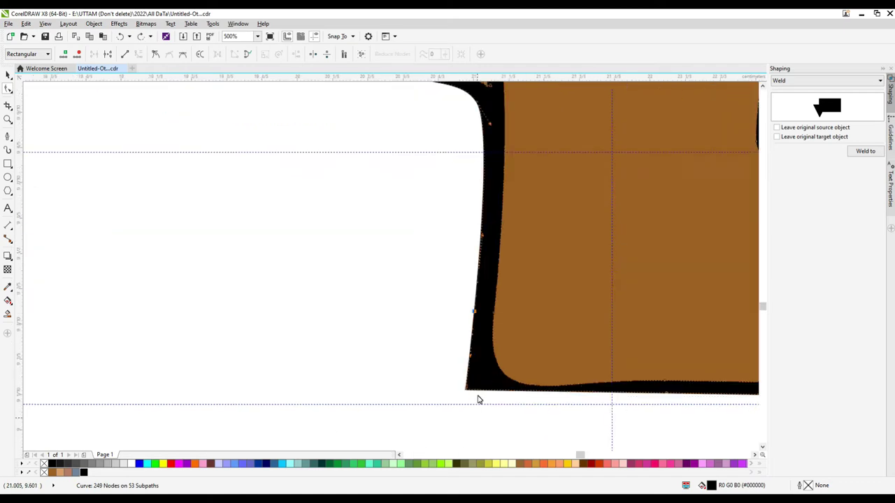
scroll(488, 397, "down", 2)
left_click(649, 391)
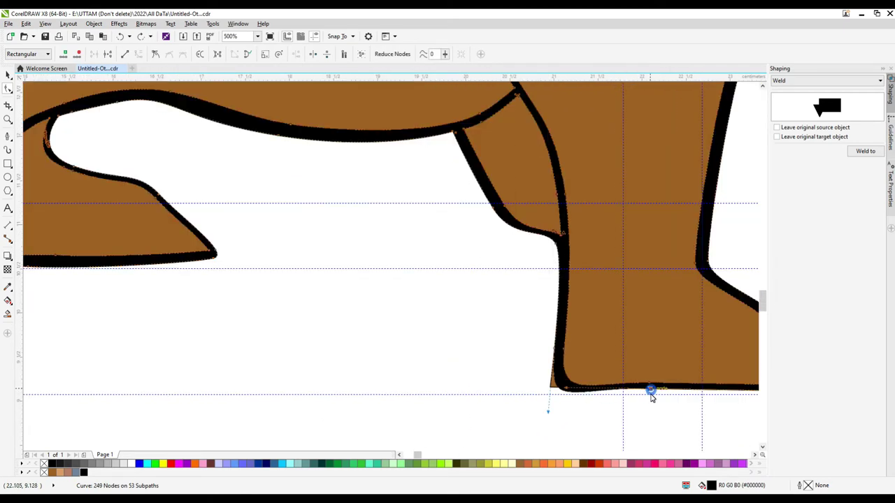
left_click(551, 390)
left_click_drag(550, 391, 564, 369)
scroll(649, 394, "down", 2)
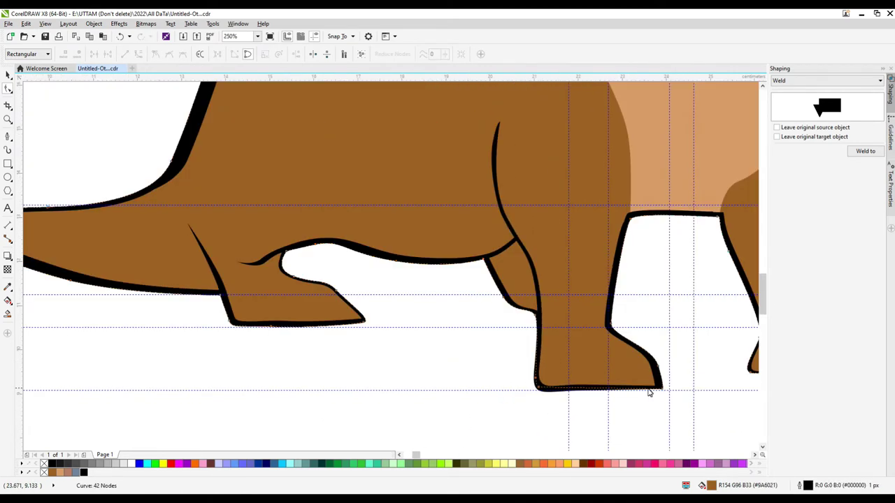
Draw a curved shadow contour under each chin crease, about 2.5 cm wide for the upper and 3.5 cm for the lower
scroll(534, 366, "up", 2)
scroll(534, 367, "down", 3)
scroll(485, 200, "up", 2)
key("F5")
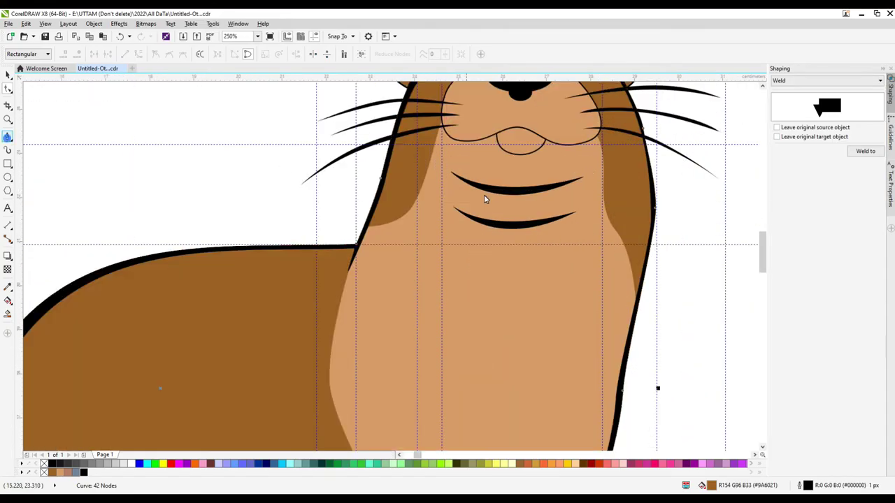
scroll(481, 203, "up", 2)
mouse_move(476, 191)
left_mouse_down()
mouse_move(547, 208)
mouse_move(593, 187)
mouse_move(585, 171)
left_mouse_up()
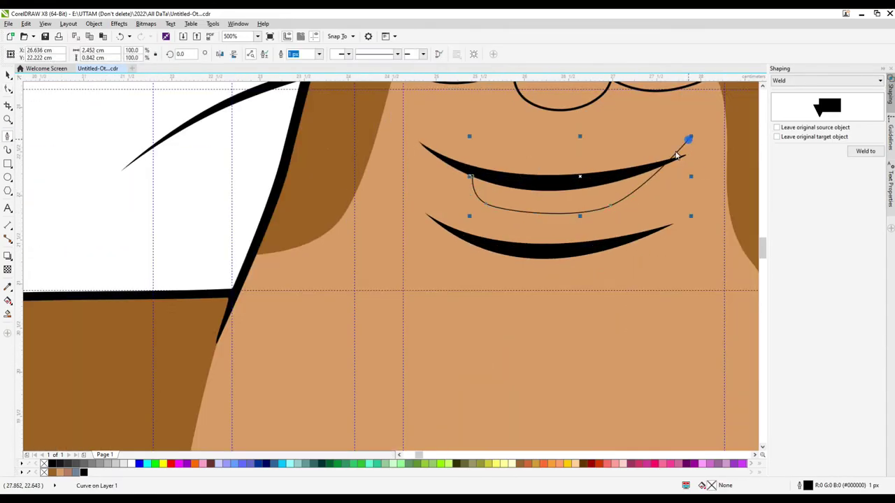
left_click(459, 200)
mouse_move(489, 285)
left_mouse_down()
mouse_move(553, 289)
mouse_move(685, 268)
left_mouse_up()
scroll(685, 267, "up", 2)
left_click(494, 203)
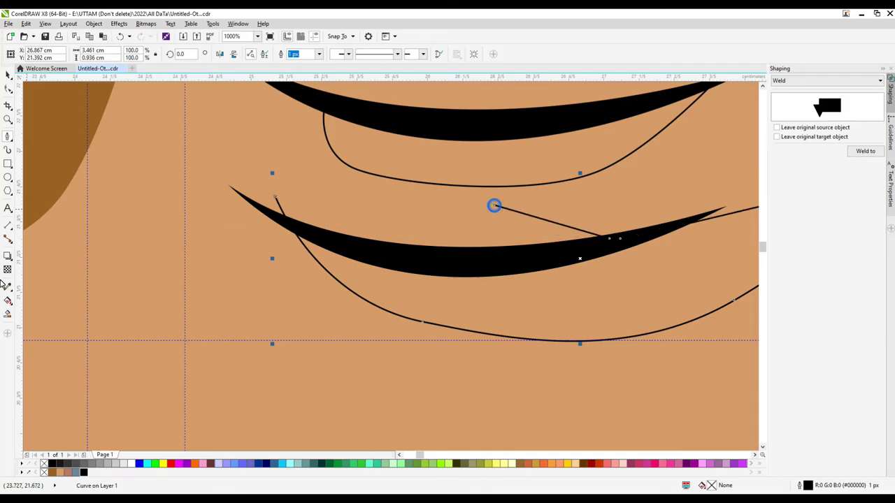
left_click(468, 173)
Smart Fill the shadows under both chin creases, delete their sketch curves, and colour the shadows muted reddish brown without an outline
key("space")
left_click(280, 206)
right_click(280, 206)
left_click(300, 254)
scroll(301, 254, "down", 2)
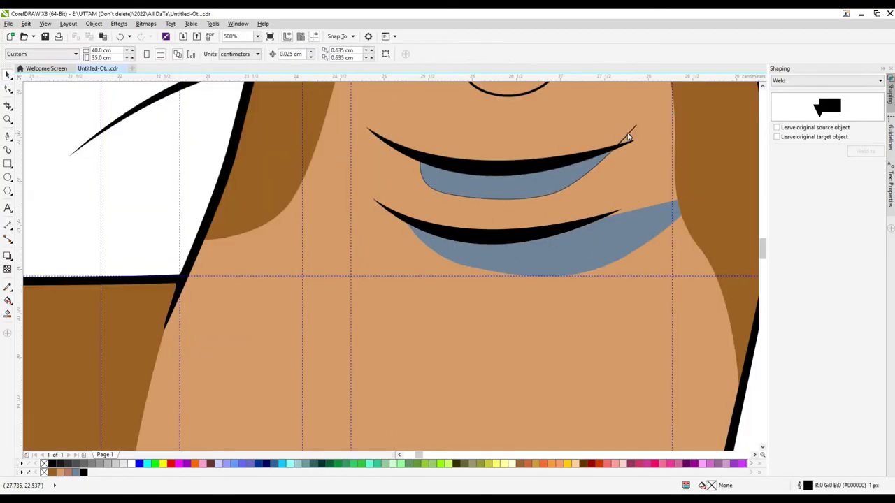
right_click(631, 131)
left_click(648, 231)
scroll(379, 362, "down", 4)
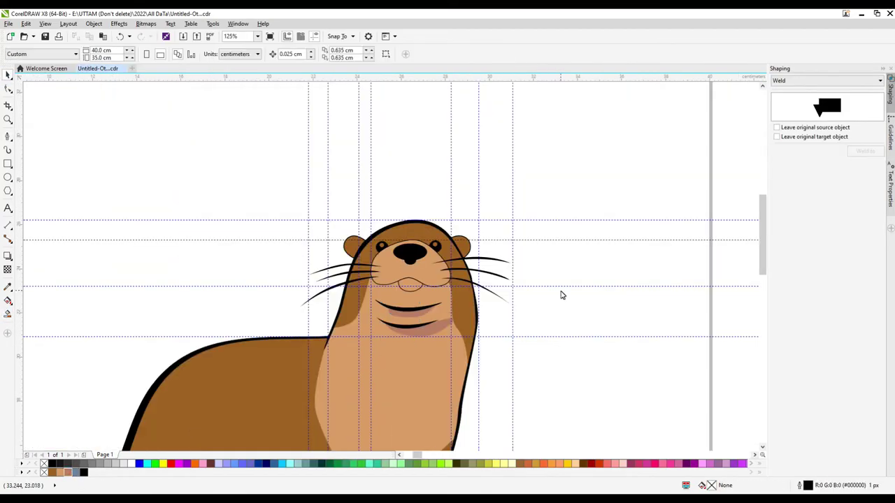
Reshape the top of the black nose into a flatter, broader curve with fuller upper sides
key("F10")
scroll(484, 270, "up", 4)
left_click(380, 235)
scroll(374, 256, "up", 2)
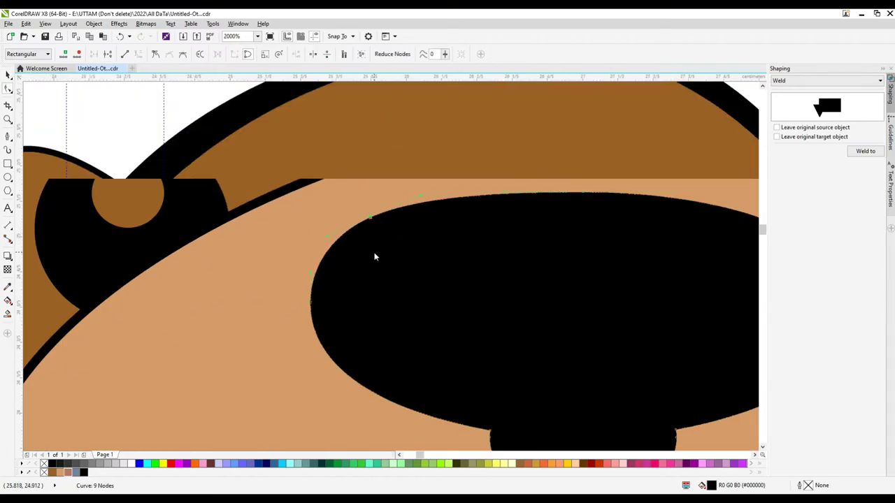
scroll(373, 256, "down", 1)
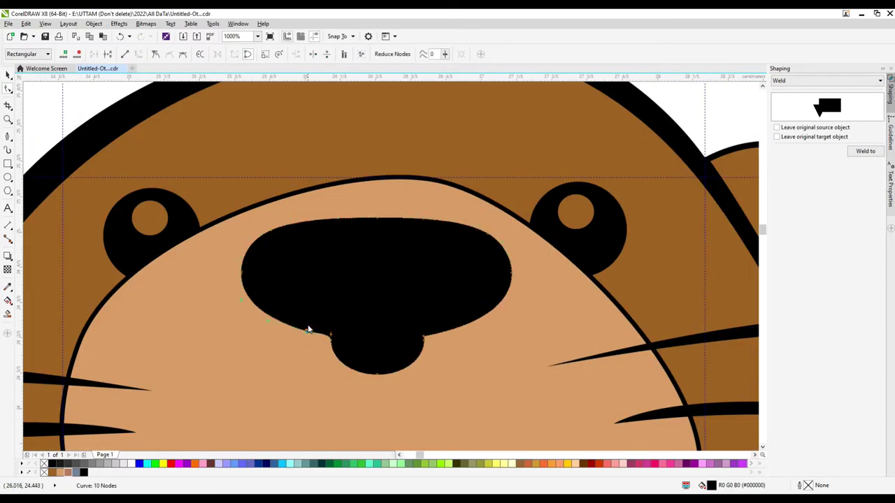
Curve the nose's lower edges smoothly into its small lower tip on both sides
left_click_drag(308, 329, 310, 343)
double_click(422, 340)
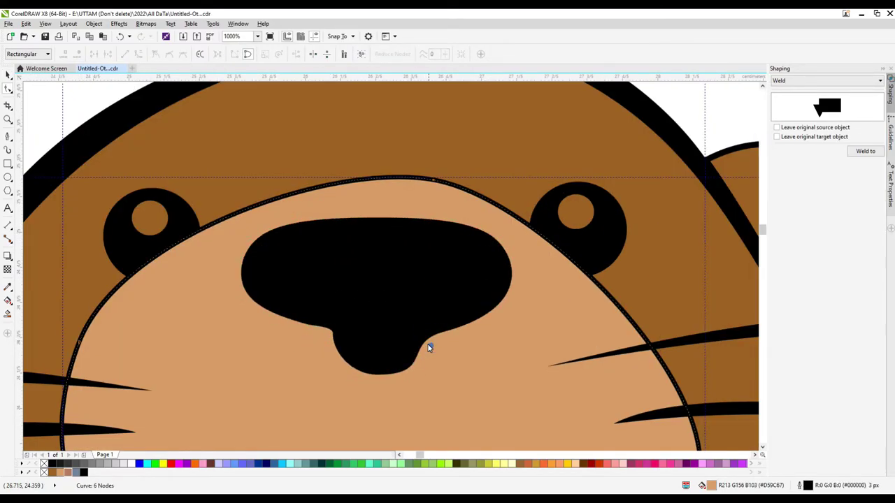
scroll(423, 347, "up", 2)
left_click(427, 337)
scroll(439, 256, "down", 3)
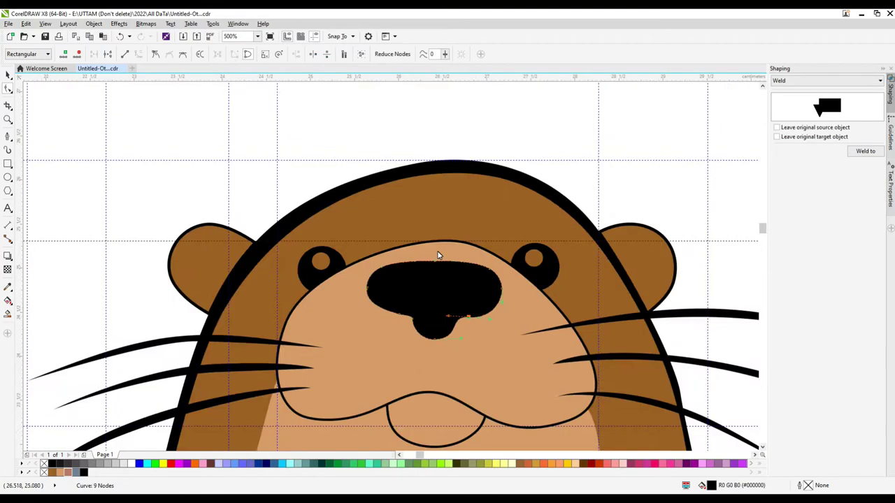
scroll(435, 334, "up", 2)
scroll(466, 362, "down", 4)
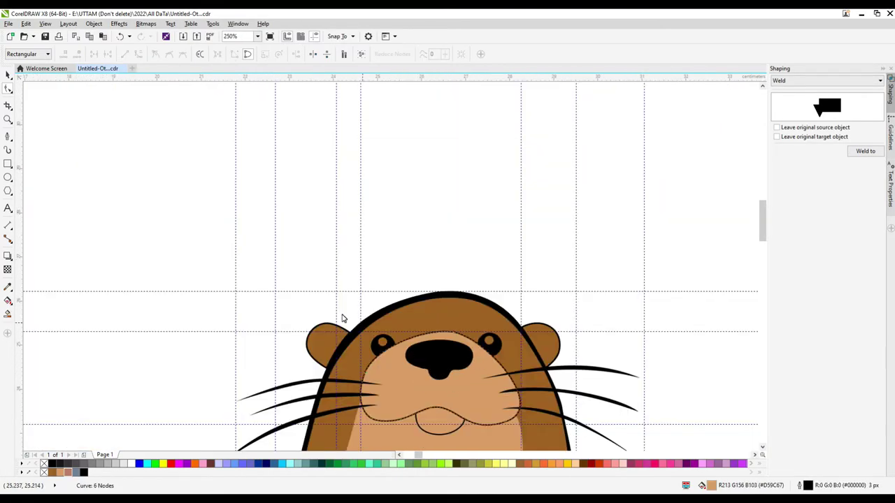
Set the outline width of both ears to 8 px
key("space")
left_click(327, 334)
left_click(542, 338, "shift")
left_click(403, 54)
left_click(381, 113)
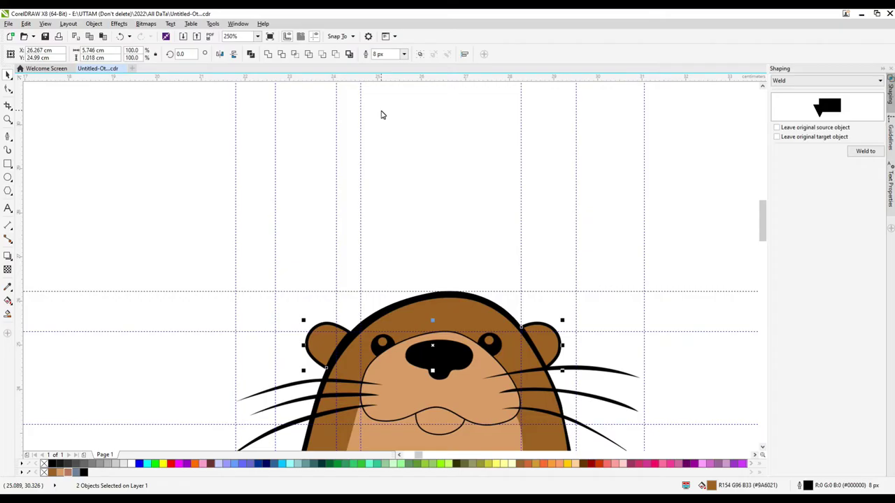
Create a Boundary outline from the muzzle shape, placed behind it with the original object kept
left_click(396, 360)
left_click(879, 80)
left_click(804, 169)
left_click(866, 151)
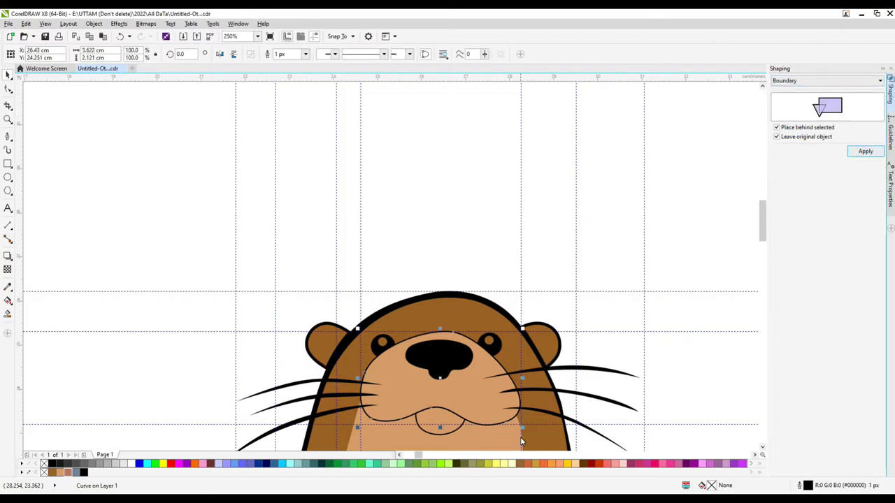
scroll(470, 154, "down", 2)
left_click(456, 296)
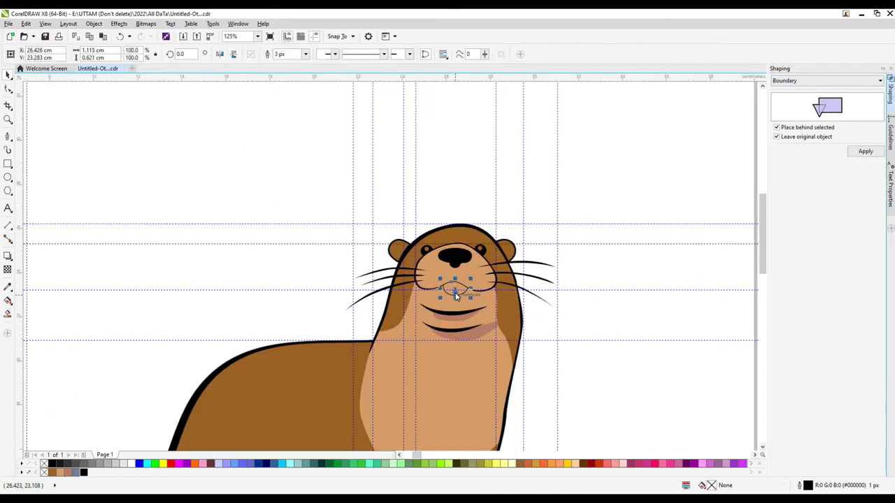
left_click(285, 105)
scroll(429, 322, "down", 1)
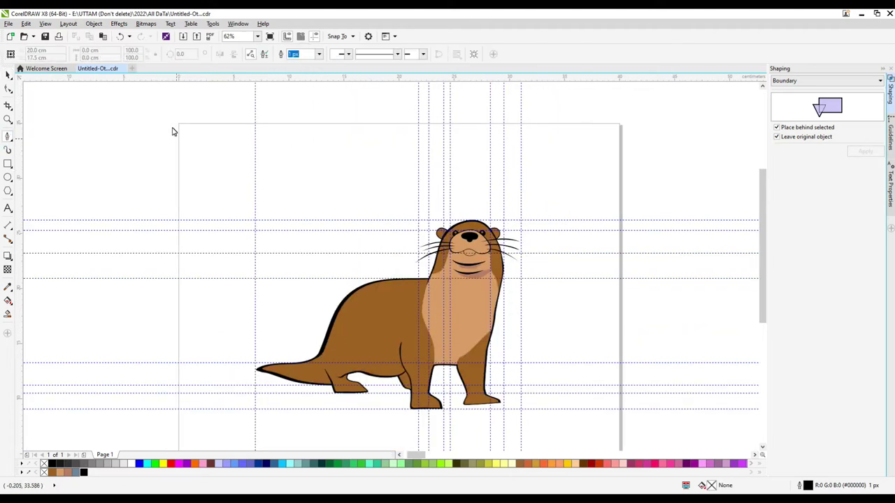
Place a scaled and rotated copy of a chin crease as the first toe line on the left front paw
left_click(473, 277)
scroll(473, 277, "up", 2)
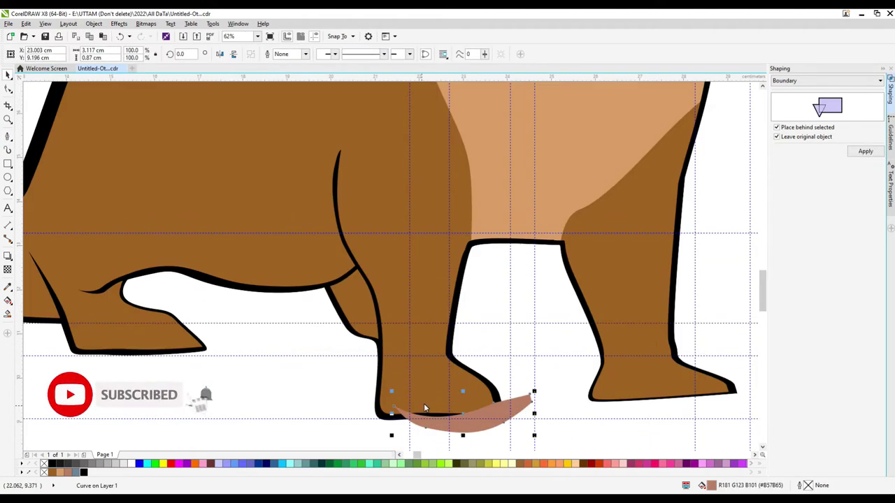
scroll(458, 363, "down", 2)
left_click_drag(451, 420, 450, 399)
scroll(443, 359, "up", 2)
scroll(448, 409, "up", 2)
scroll(433, 330, "up", 2)
key("F10")
scroll(433, 349, "up", 2)
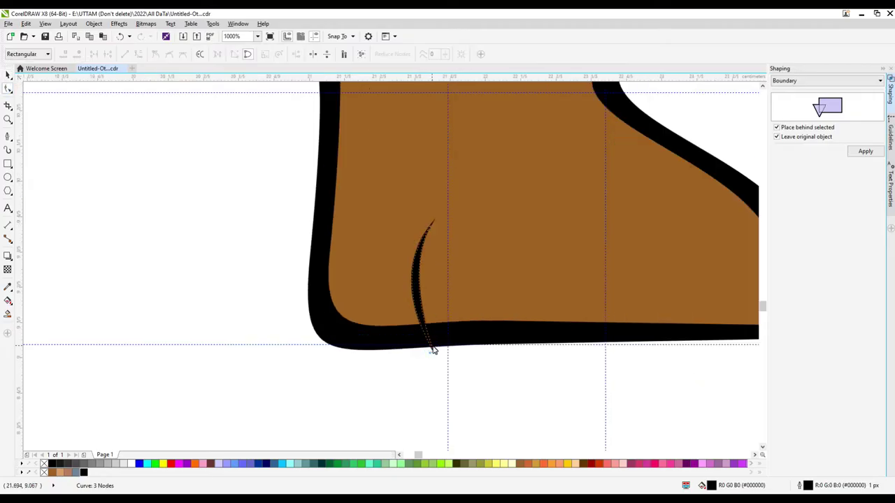
Reshape the toe line into a leftward-leaning taper whose broad base merges with the paw's bottom outline
scroll(428, 310, "up", 2)
left_click_drag(393, 278, 374, 279)
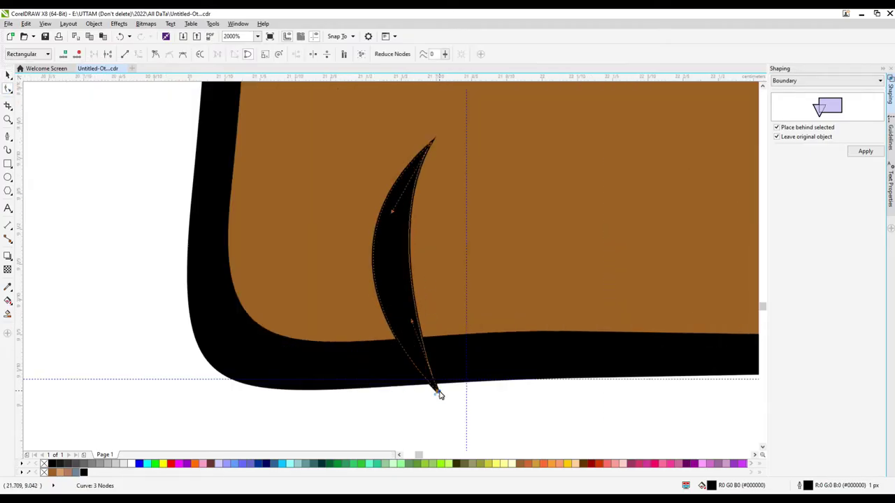
left_click_drag(437, 391, 399, 373)
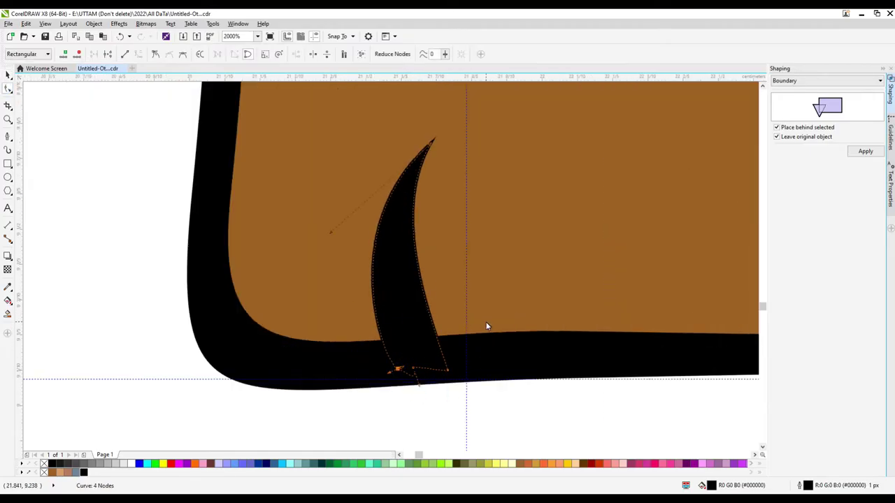
left_click_drag(409, 148, 389, 184)
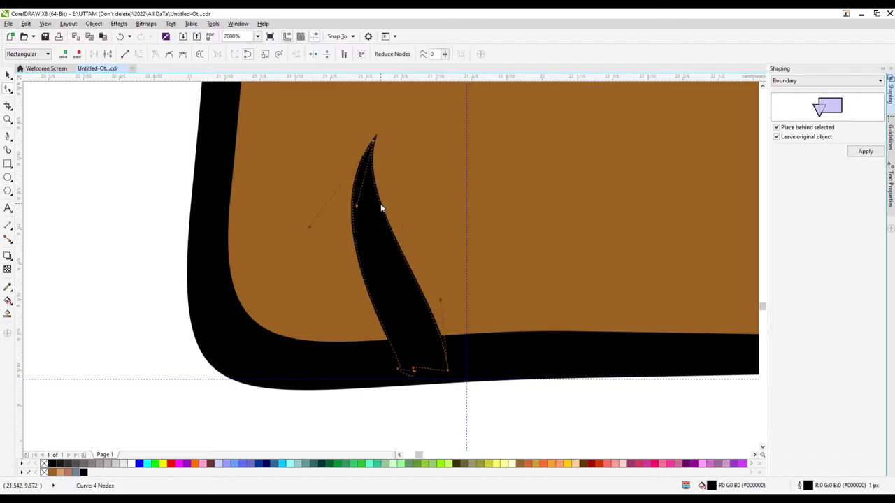
left_click_drag(350, 231, 378, 230)
scroll(376, 313, "down", 4)
scroll(376, 313, "up", 2)
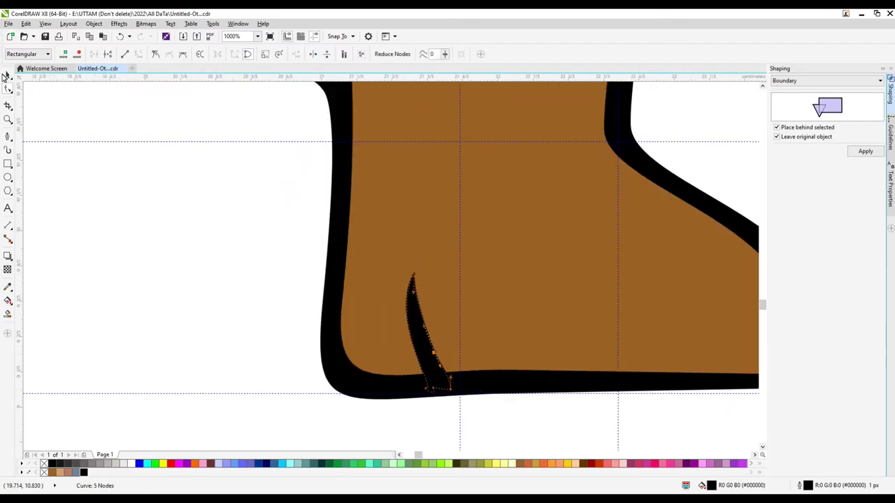
Copy the toe line to two more positions across the left front paw, mirroring and rotating the third one
key("space")
left_click(547, 350)
scroll(461, 325, "down", 2)
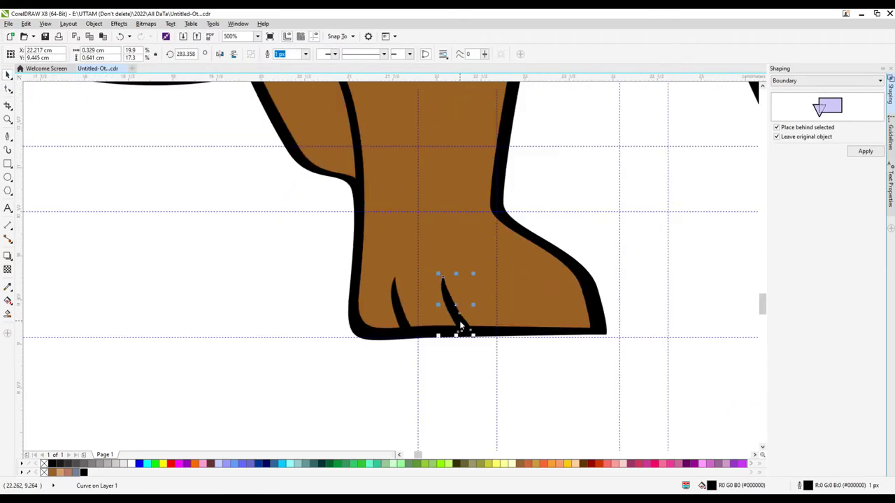
left_click(219, 54)
left_click_drag(467, 332, 529, 331)
scroll(529, 332, "up", 2)
scroll(382, 323, "down", 4)
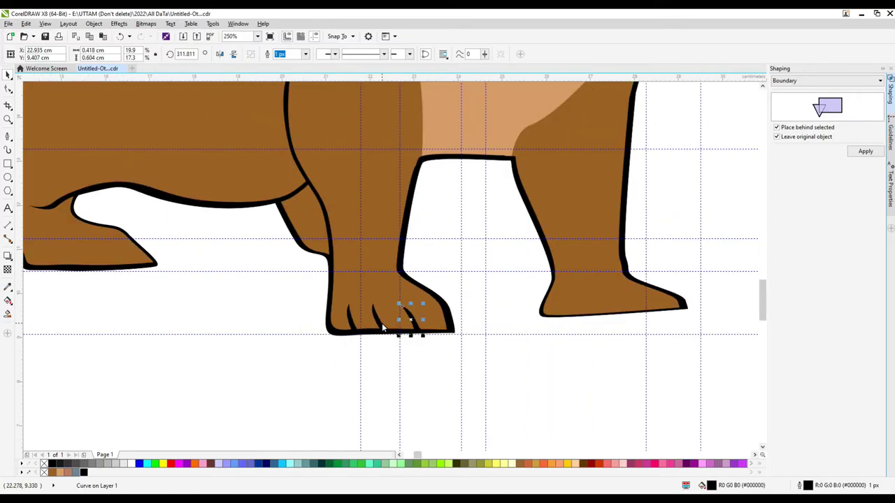
Place a copy of the toe line on the right front paw and adjust its base nodes to meet the thin bottom outline
scroll(622, 304, "up", 4)
key("F10")
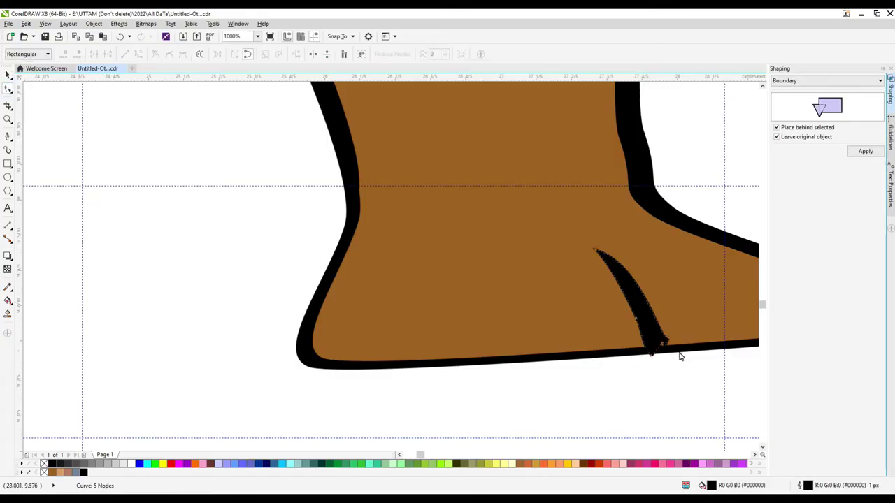
scroll(678, 354, "up", 2)
left_click_drag(645, 343, 665, 343)
scroll(664, 344, "down", 4)
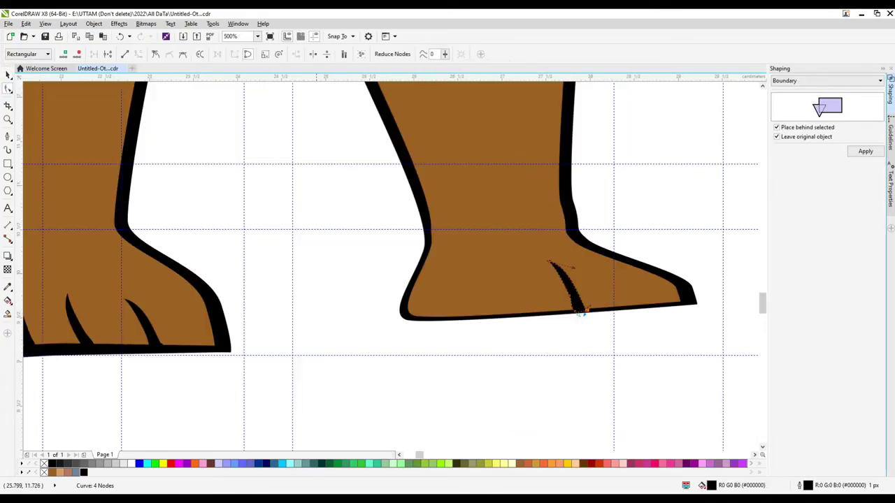
Add a second, smaller toe line nearer the tip of the right front paw
key("space")
scroll(636, 289, "up", 2)
scroll(520, 320, "down", 4)
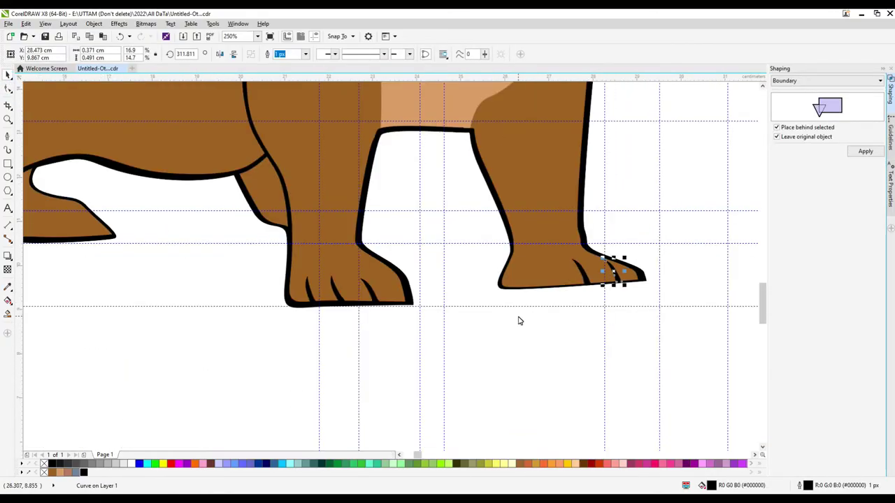
Copy the right front paw's two toe lines onto the rear paw, spacing them along its bottom outline
scroll(586, 279, "up", 2)
left_click(631, 279, "shift")
scroll(655, 294, "down", 2)
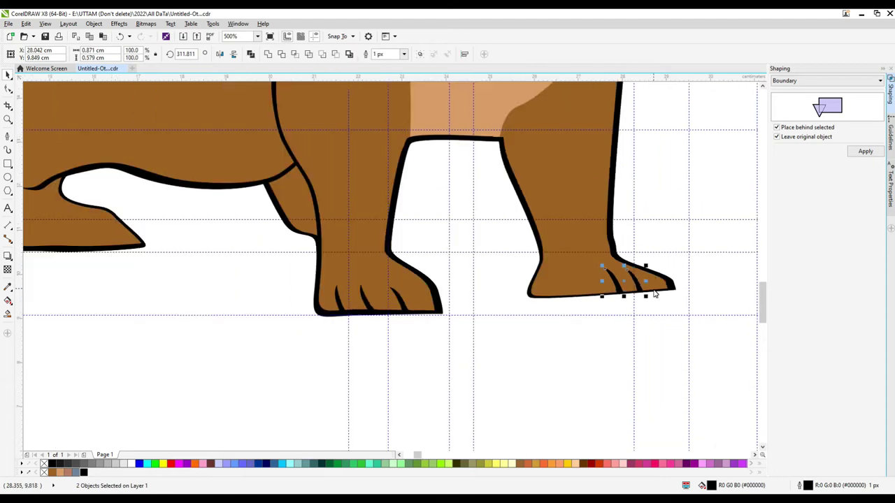
scroll(315, 285, "up", 3)
left_click(336, 287)
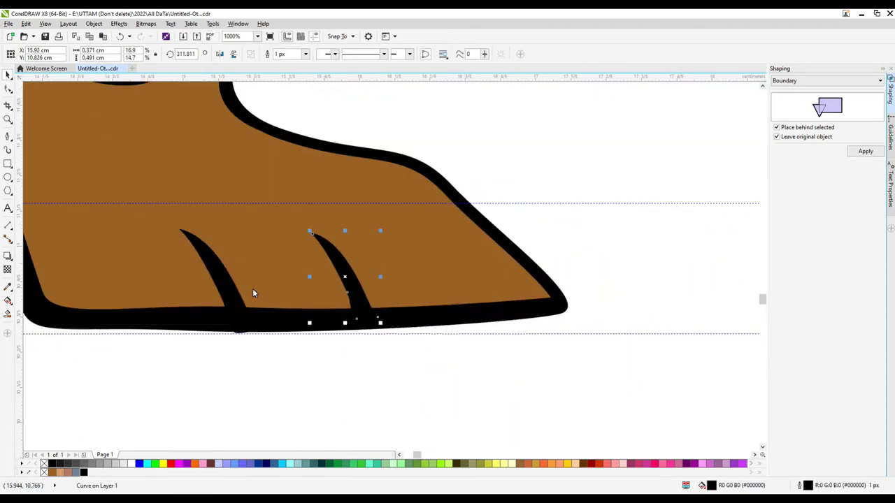
left_click(208, 288)
Weld the front paws' toe lines into the black body outline
scroll(210, 287, "down", 3)
left_click_drag(446, 279, 447, 281)
left_click(230, 189)
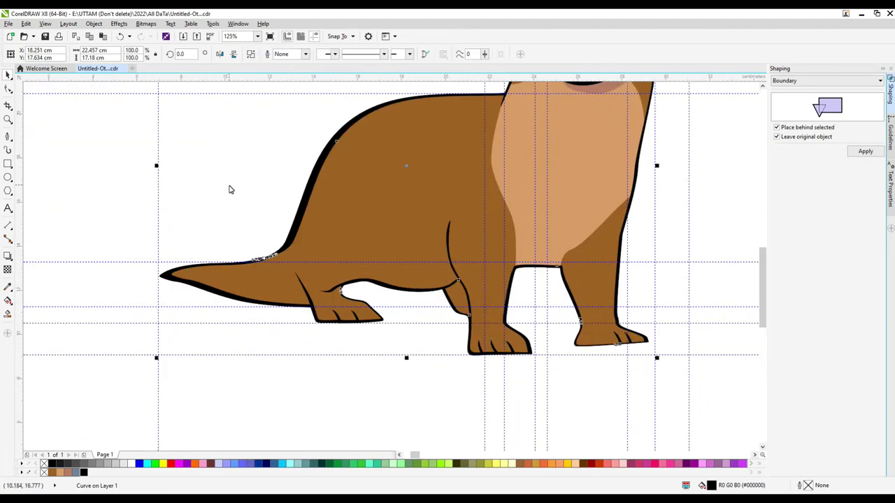
Round the junctions where the left front paw's toe lines meet the bottom outline, working from the heel to the third line
key("F10")
scroll(448, 336, "up", 4)
scroll(448, 337, "up", 2)
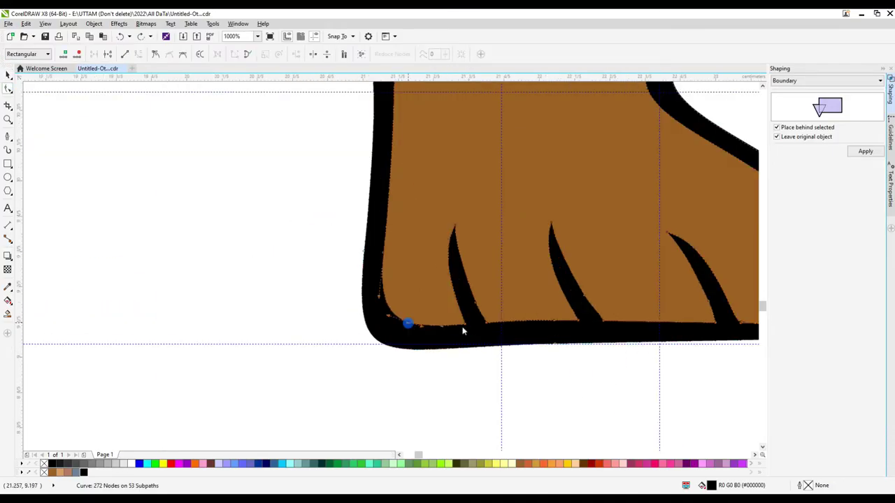
left_click_drag(456, 327, 487, 326)
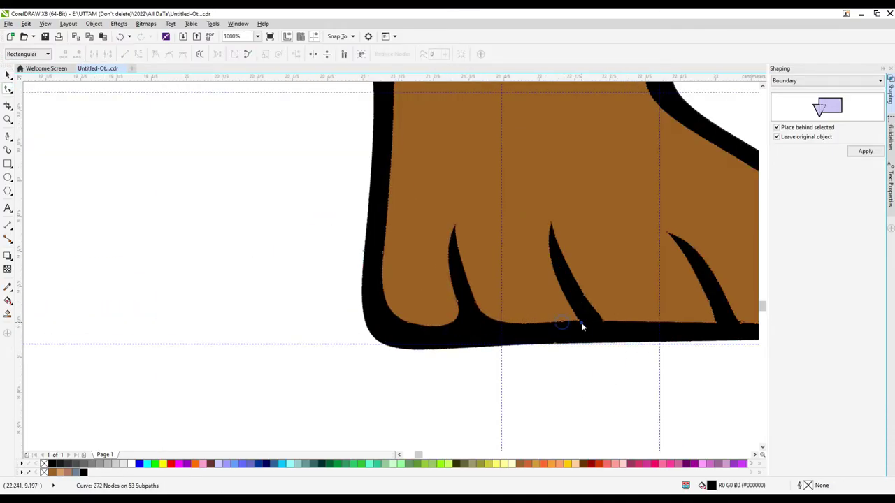
mouse_move(714, 326)
left_mouse_down()
mouse_move(701, 286)
mouse_move(699, 329)
left_mouse_up()
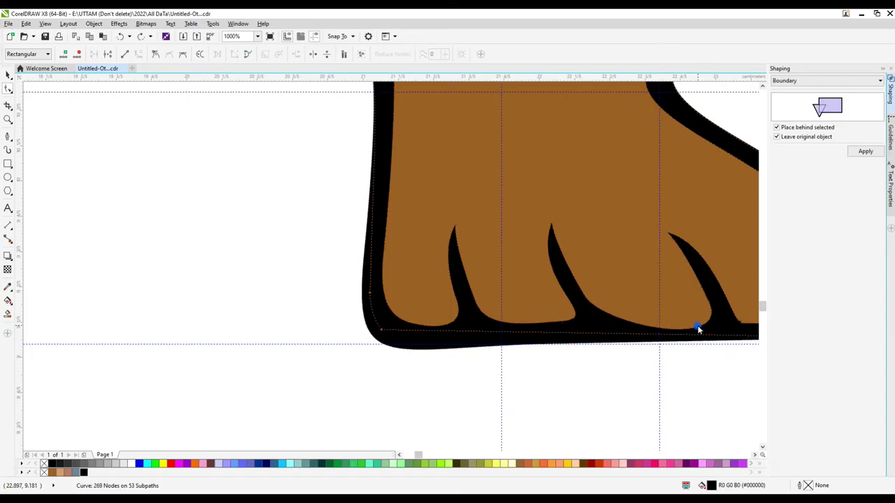
Round the inner corner of the left front paw's outermost toe and curve the third toe line's base into the outline
scroll(699, 329, "down", 2)
scroll(546, 333, "up", 4)
left_click_drag(549, 325, 507, 325)
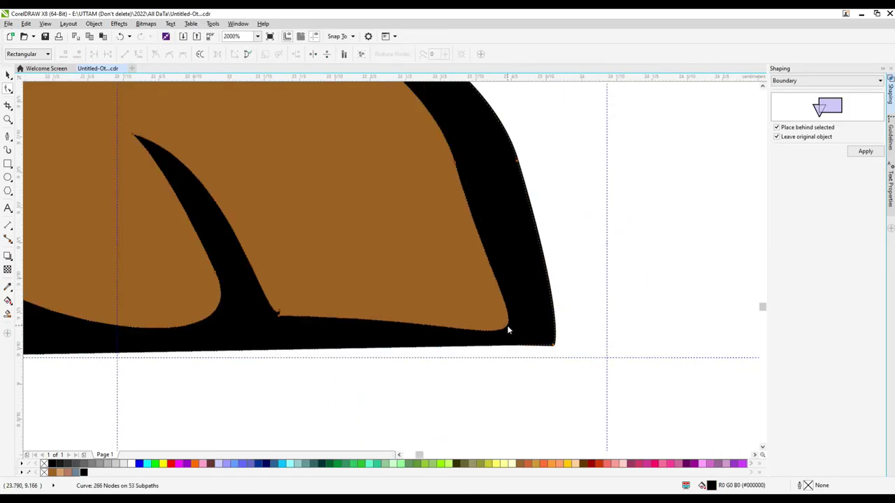
left_click_drag(282, 315, 328, 315)
scroll(454, 241, "down", 2)
left_click_drag(482, 246, 486, 249)
Round the sharp outer tip of the left front paw in both the brown fill and the black outline
left_click(434, 202)
scroll(480, 272, "down", 3)
scroll(522, 272, "up", 3)
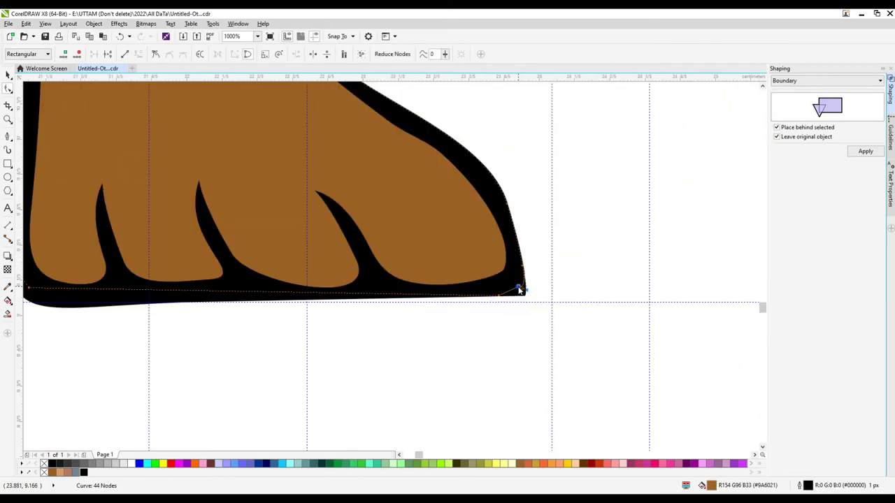
left_click_drag(520, 289, 497, 299)
left_click(523, 295)
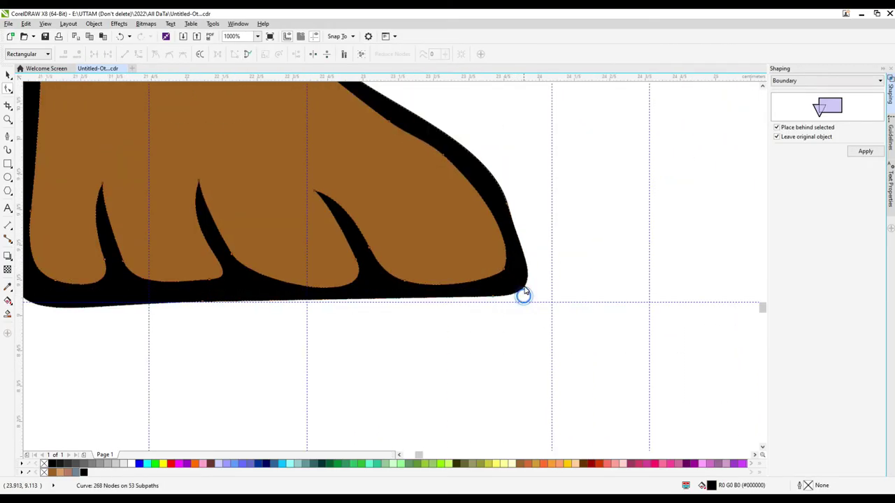
Round the right front paw's first toe line junction on both sides and the heel side of its second toe line
scroll(523, 294, "up", 1)
scroll(585, 351, "down", 3)
scroll(584, 343, "up", 2)
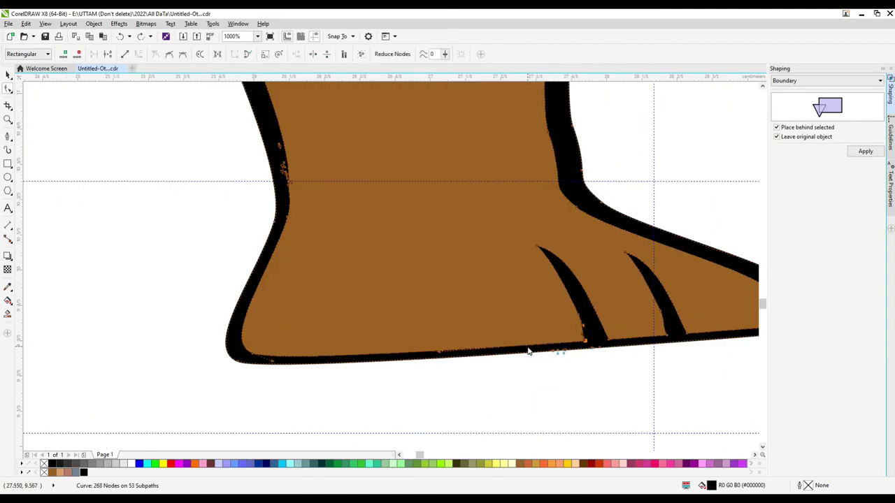
scroll(557, 336, "down", 1)
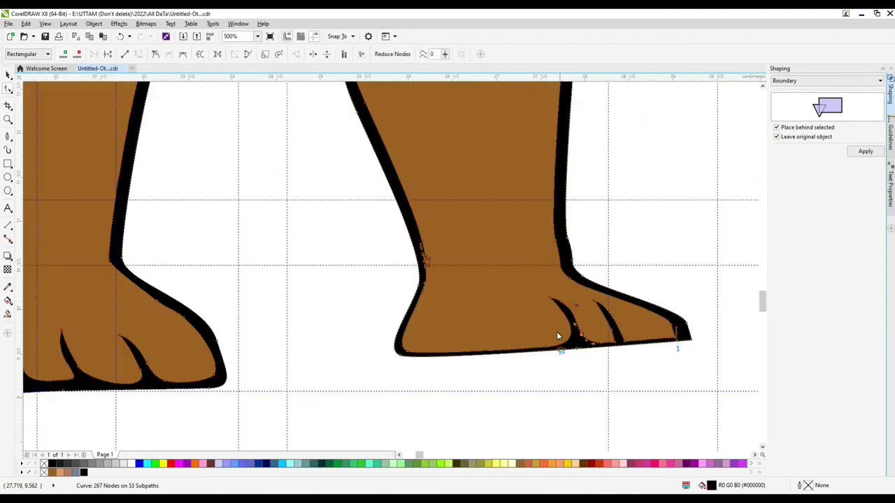
scroll(611, 329, "up", 2)
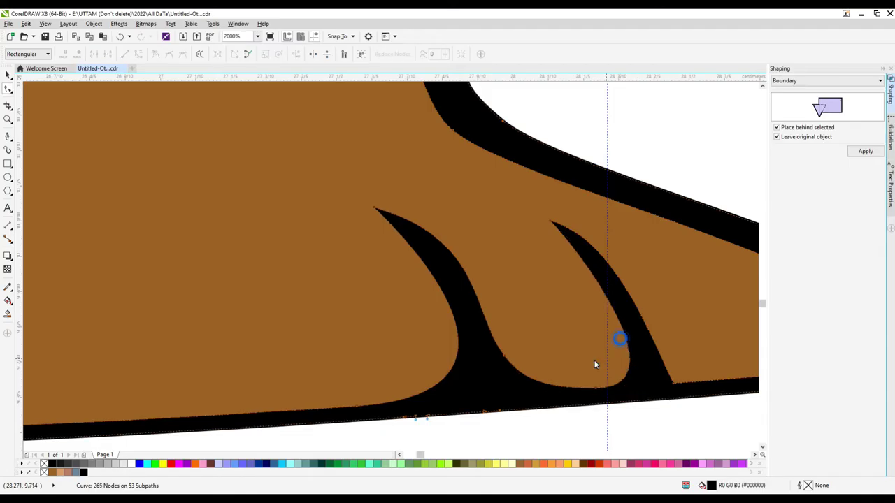
scroll(595, 365, "up", 1)
scroll(541, 325, "down", 1)
double_click(540, 326)
Curve the lower inner edge of the right front paw's outermost toe and round the paw's pointed tip
scroll(536, 364, "down", 1)
scroll(667, 356, "up", 1)
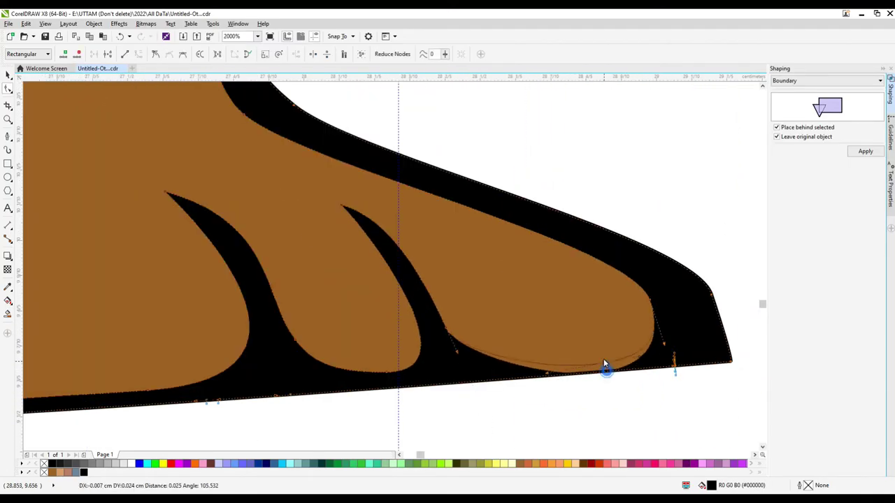
left_click_drag(606, 364, 605, 364)
left_click(744, 355)
left_click(731, 364)
mouse_move(729, 361)
left_mouse_down()
mouse_move(729, 352)
mouse_move(719, 355)
left_mouse_up()
scroll(676, 384, "down", 2)
scroll(674, 381, "down", 2)
scroll(673, 354, "up", 4)
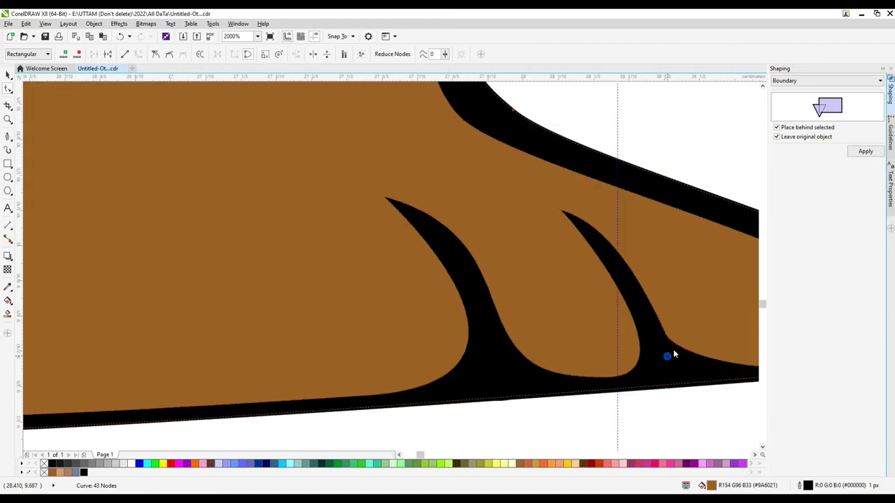
Weld the rear paw's two toe lines into the black body outline
scroll(673, 354, "down", 2)
left_click(629, 400)
scroll(371, 362, "down", 2)
scroll(371, 362, "up", 4)
scroll(365, 375, "down", 2)
key("space")
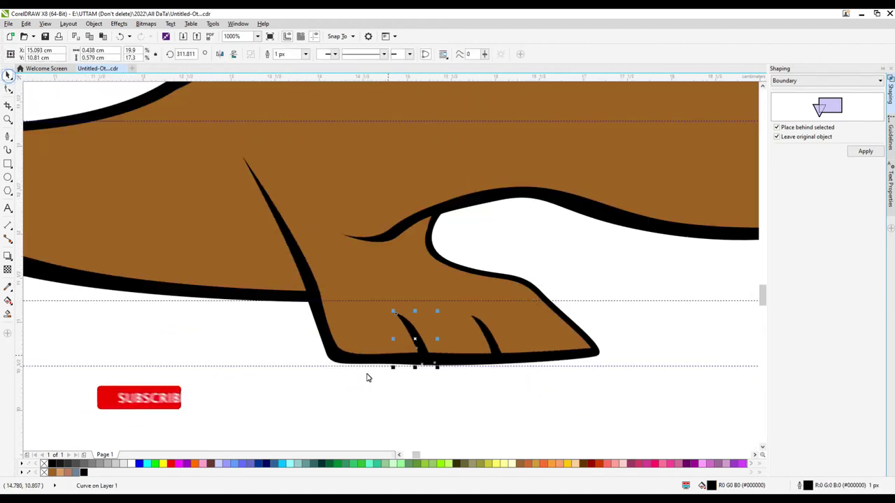
key("space")
Round the rear paw's first toe line junction on both sides and the heel side of its second toe line
scroll(405, 360, "up", 2)
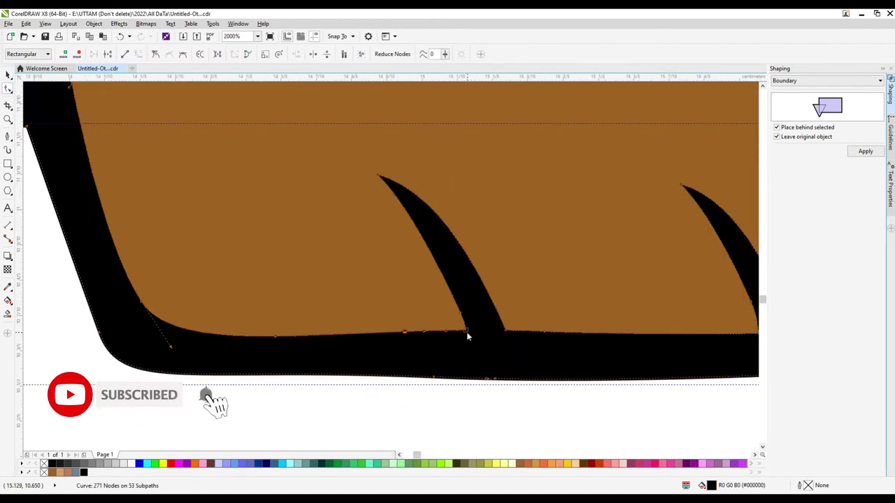
scroll(634, 340, "down", 3)
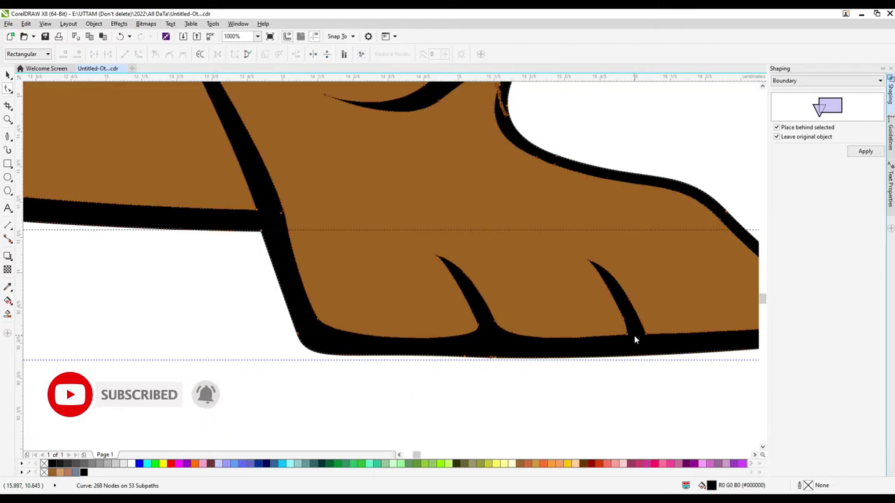
scroll(561, 338, "down", 1)
scroll(585, 335, "up", 2)
double_click(499, 337)
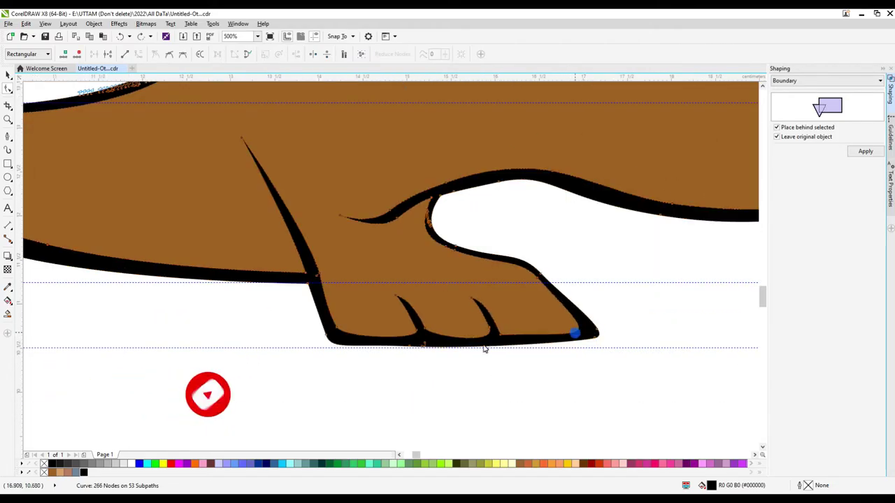
Curve the lower inner edge of the rear paw's outermost toe and smooth the paw's outer tip
scroll(539, 346, "up", 1)
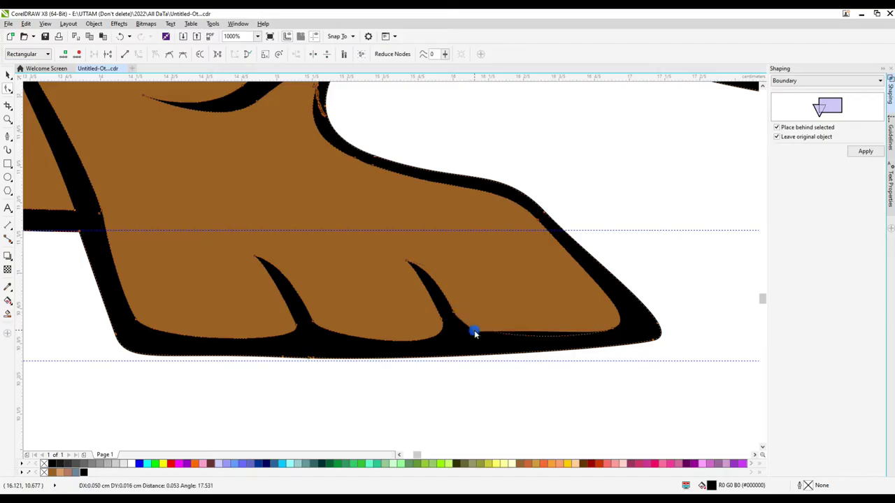
left_click_drag(474, 334, 475, 334)
scroll(647, 348, "up", 2)
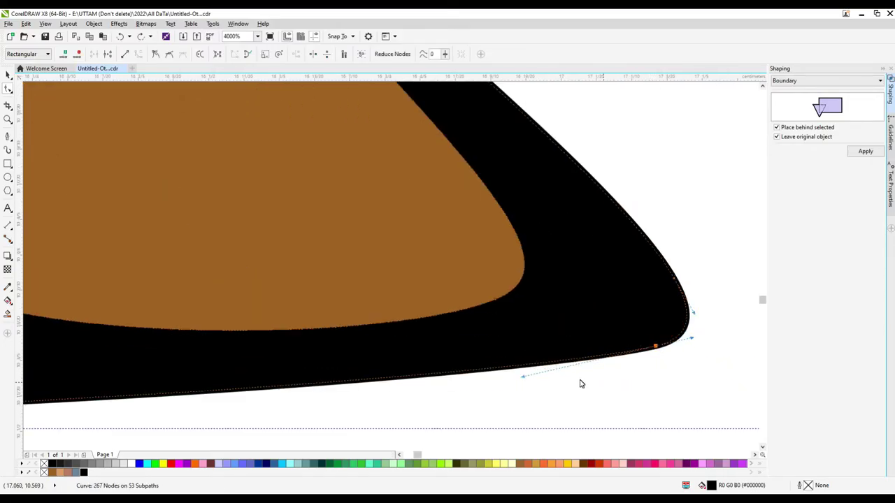
Delete the stray nodes and tiny leftover subpaths from the black body outline
scroll(580, 384, "down", 2)
scroll(445, 381, "up", 2)
key("Delete")
scroll(279, 290, "down", 3)
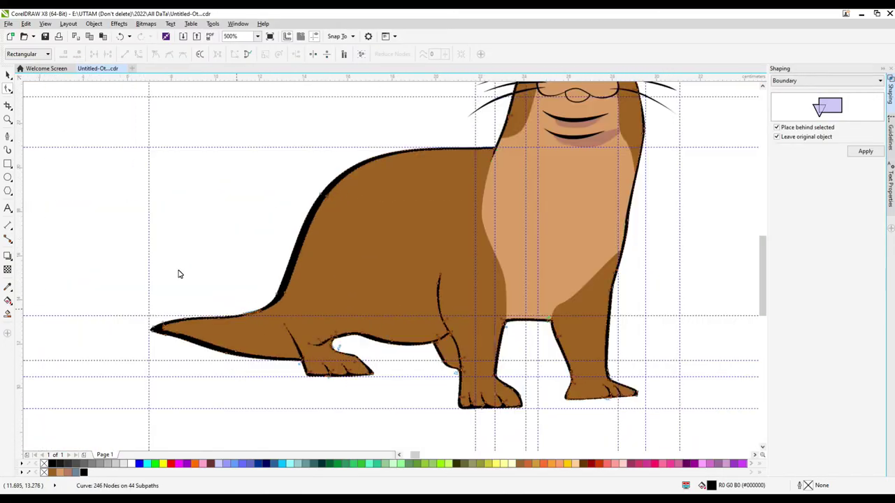
Duplicate the upper chin line as a crease on the haunch rotated 120.629°, and place a mirrored copy on the shoulder
left_click(8, 75)
scroll(234, 249, "down", 1)
scroll(310, 306, "up", 1)
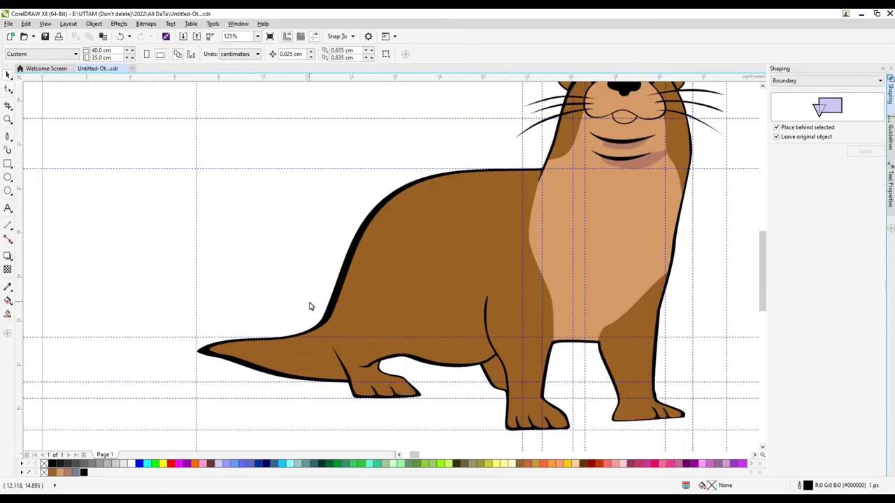
left_click(629, 144)
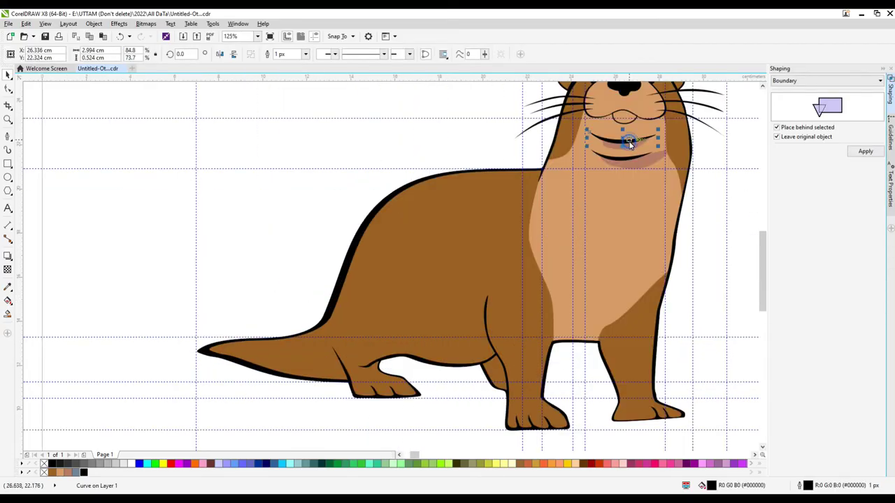
scroll(383, 306, "up", 1)
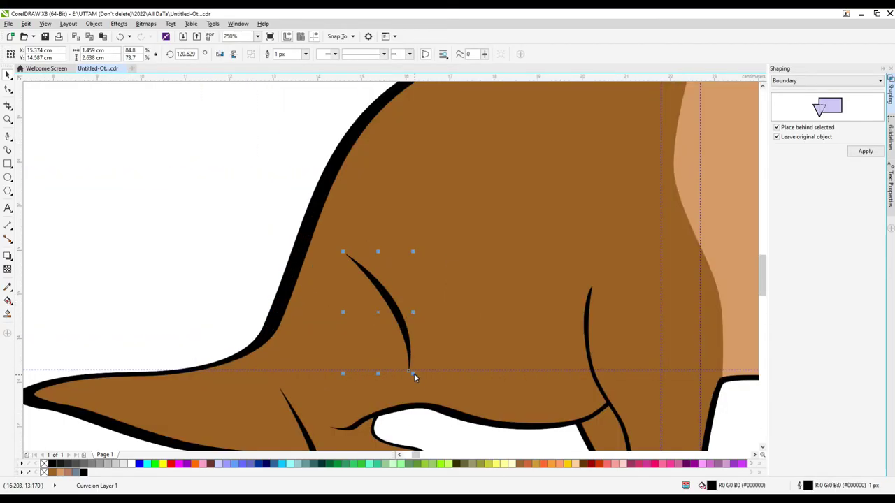
left_click(220, 54)
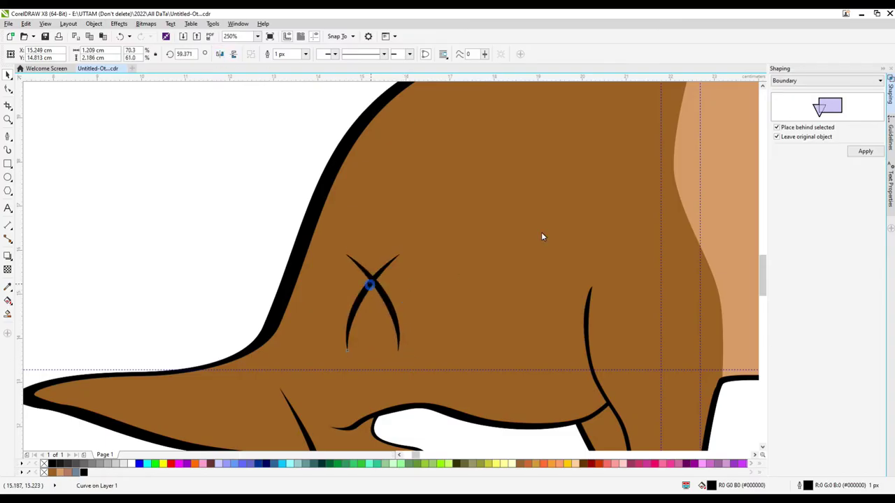
scroll(603, 276, "down", 3)
Delete the surplus node from the front leg's inner contour line in the black body outline
key("F10")
scroll(474, 317, "up", 3)
left_click(475, 316)
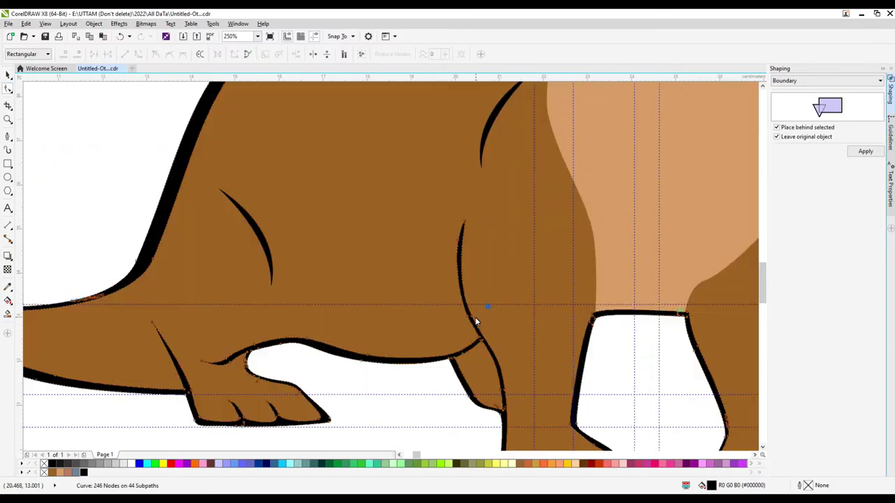
scroll(468, 321, "up", 2)
key("Delete")
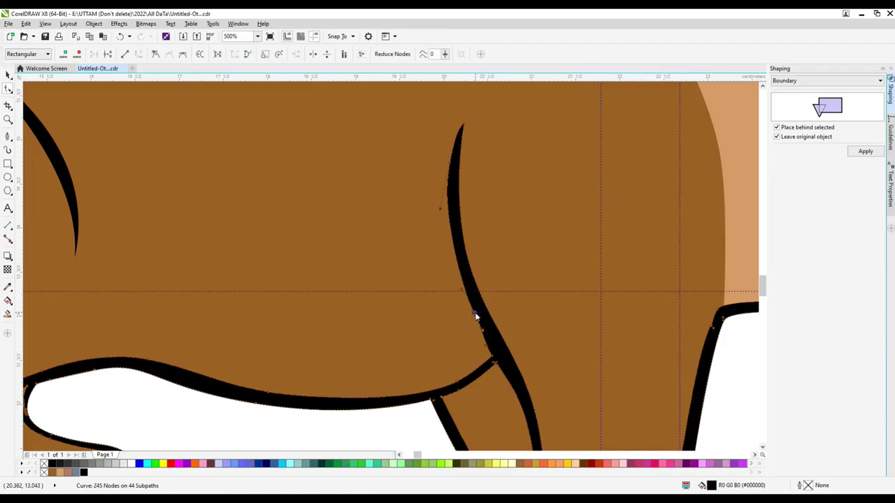
scroll(482, 321, "up", 3)
scroll(493, 328, "down", 4)
scroll(413, 341, "up", 2)
scroll(413, 340, "down", 4)
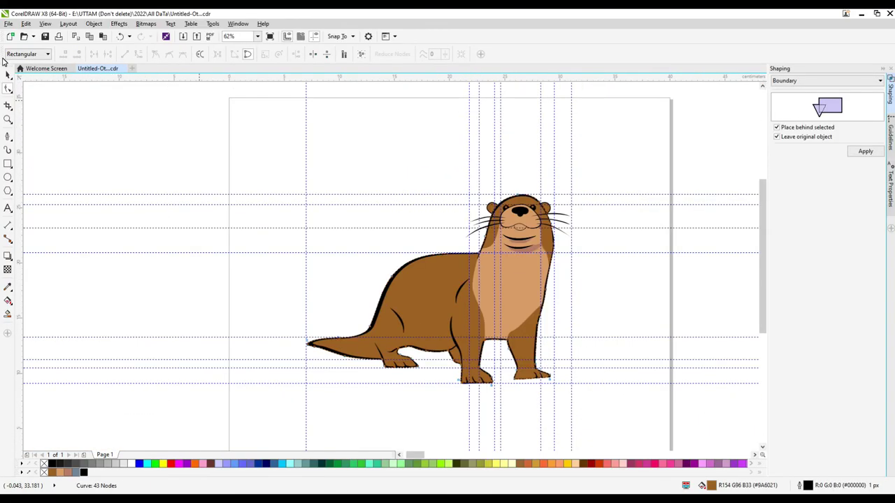
key("space")
key("Escape")
Select the whiskers on both sides of the face and bring them in front of the muzzle
scroll(494, 228, "up", 4)
scroll(282, 120, "down", 4)
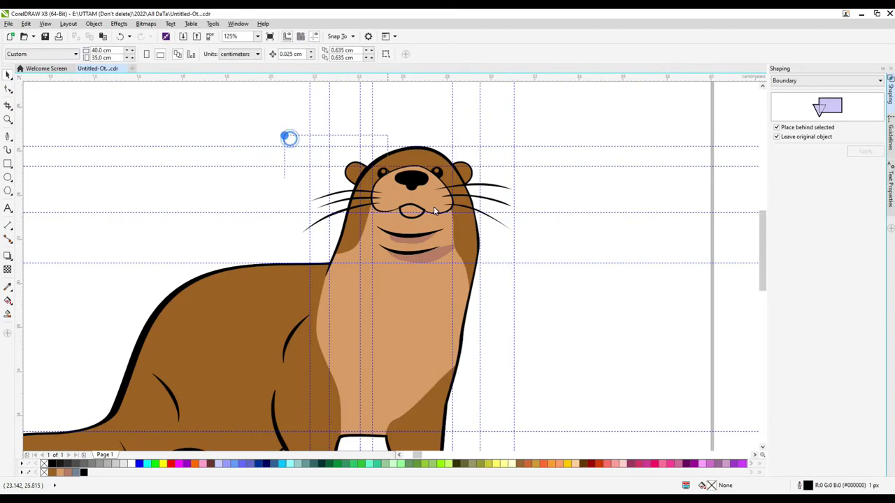
left_click_drag(289, 138, 458, 220)
left_click(220, 191)
left_click(414, 211)
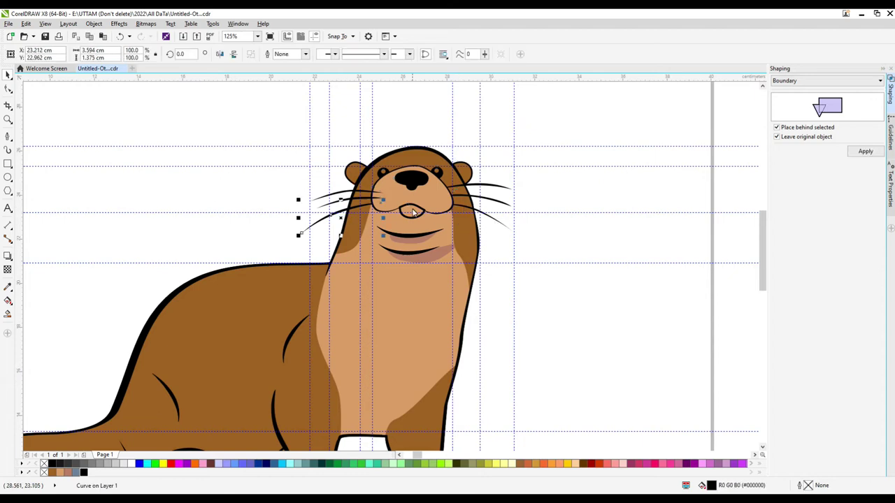
scroll(414, 213, "up", 1)
left_click(188, 87)
left_click(485, 274)
left_click(411, 157, "shift")
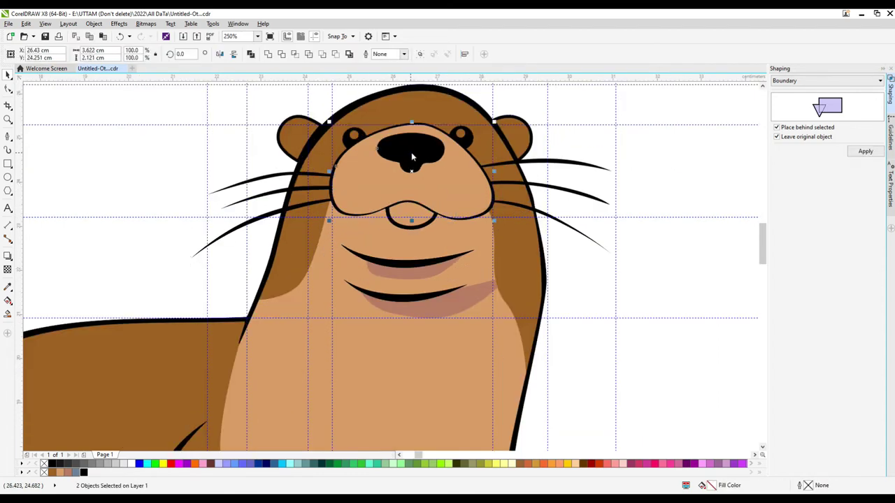
right_click(309, 201)
key("Escape")
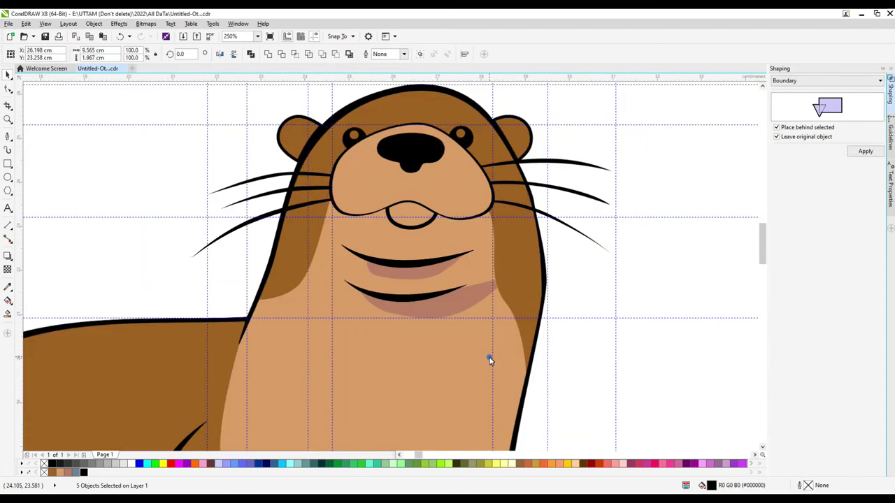
scroll(482, 279, "down", 1)
Place a copy of the shoulder crease on the lower chest, enlarged to about 2.8 by 1.95 cm and rotated 36.99°
left_click(318, 371)
scroll(332, 271, "down", 2)
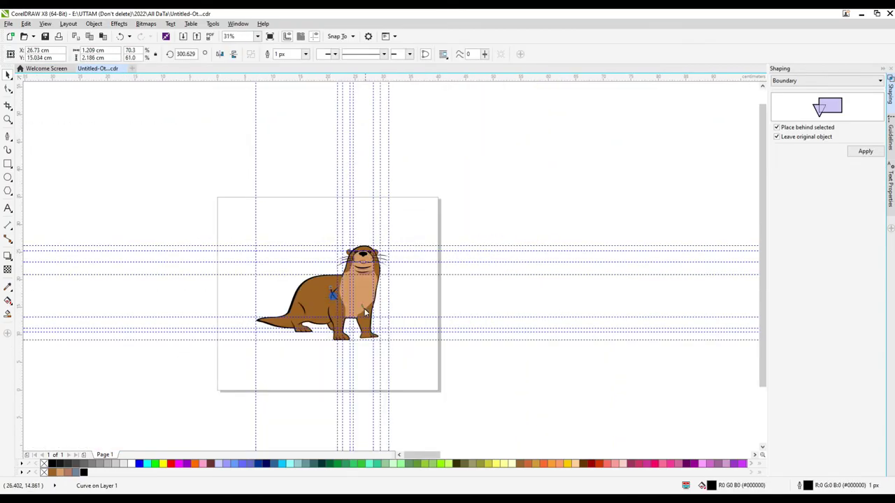
scroll(388, 316, "up", 2)
left_click_drag(428, 244, 428, 245)
left_click(388, 279)
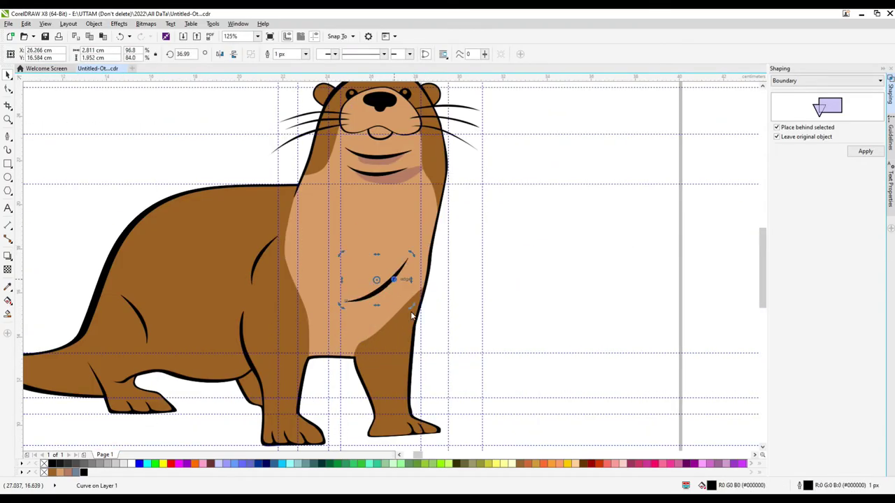
Place another copy of the crease line on the upper back, angled along the curve of the back outline
scroll(528, 304, "down", 1)
left_click(391, 286)
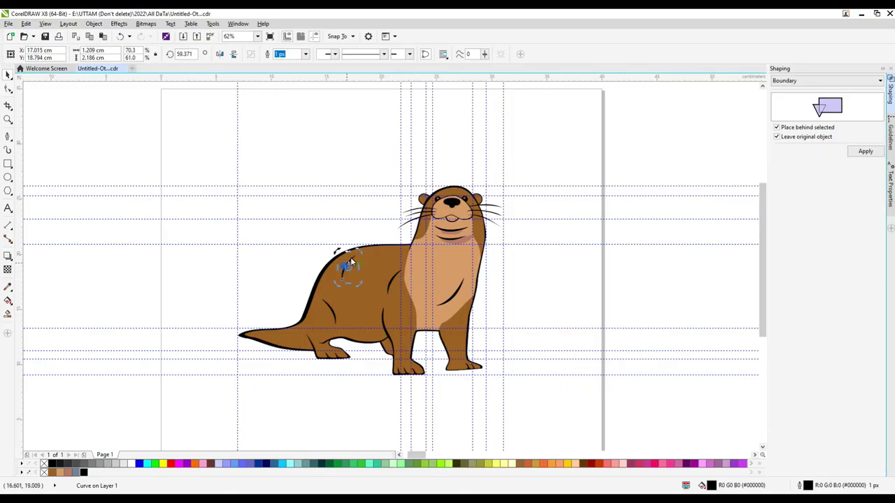
scroll(350, 262, "up", 4)
key("Escape")
scroll(335, 262, "down", 4)
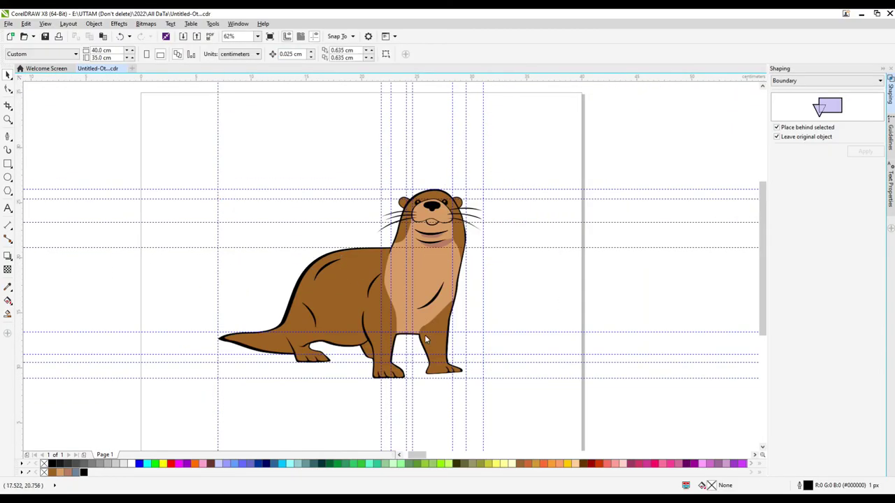
Draw a closed, elongated shading shape about 1.6 by 5.7 cm down the middle of the front leg
key("F5")
scroll(412, 342, "up", 2)
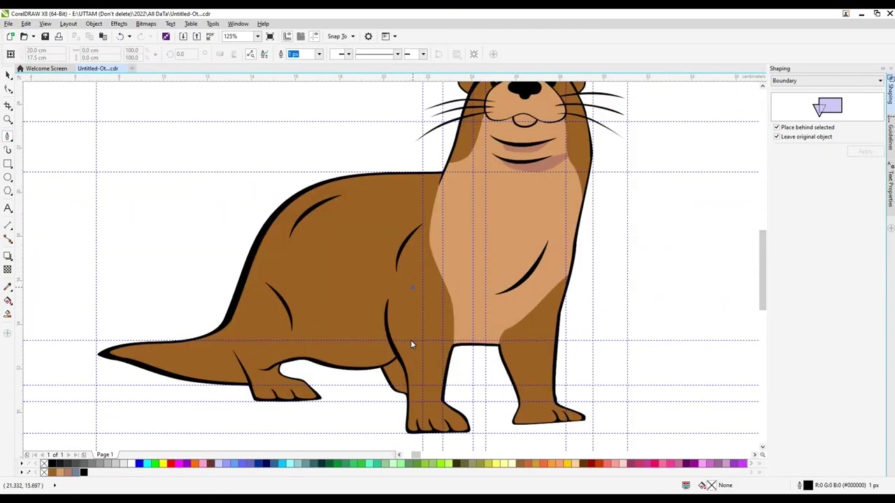
left_click_drag(410, 344, 415, 364)
scroll(430, 305, "up", 2)
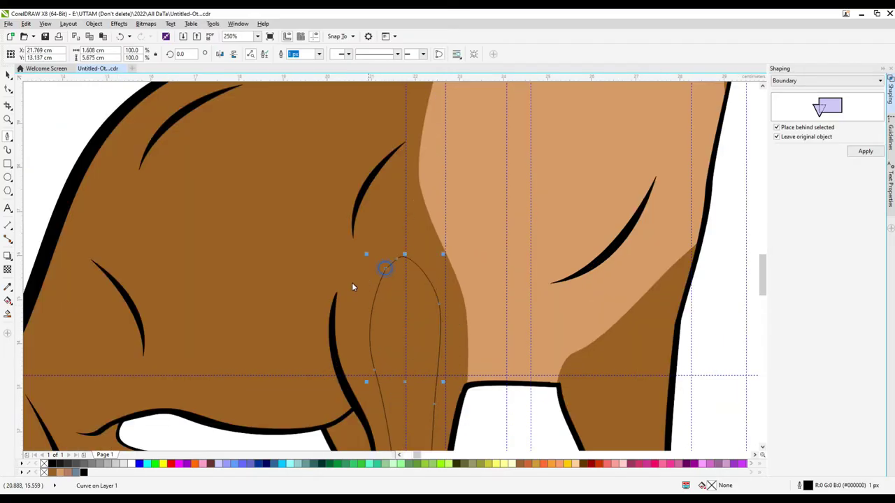
Fill the front leg's shading shape with dark brown #874C0D and remove its outline
double_click(706, 485)
left_click_drag(398, 164, 623, 214)
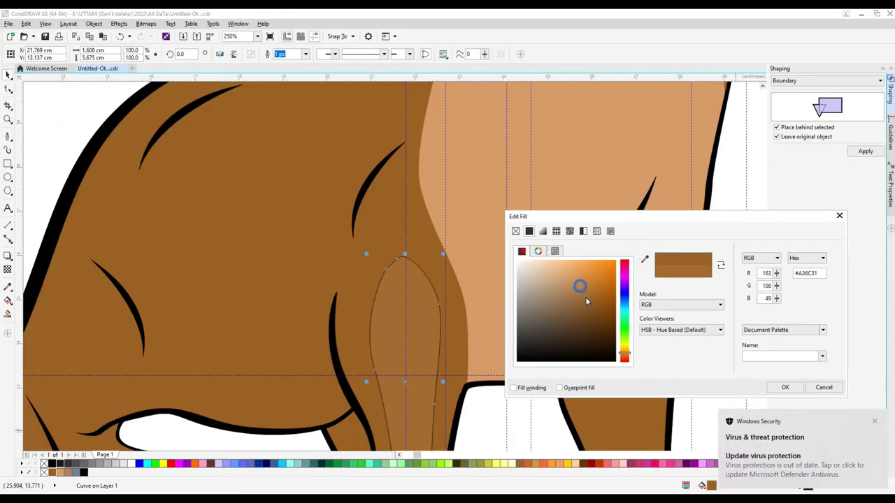
left_click(591, 301)
left_click(785, 387)
left_click(305, 53)
left_click(329, 66)
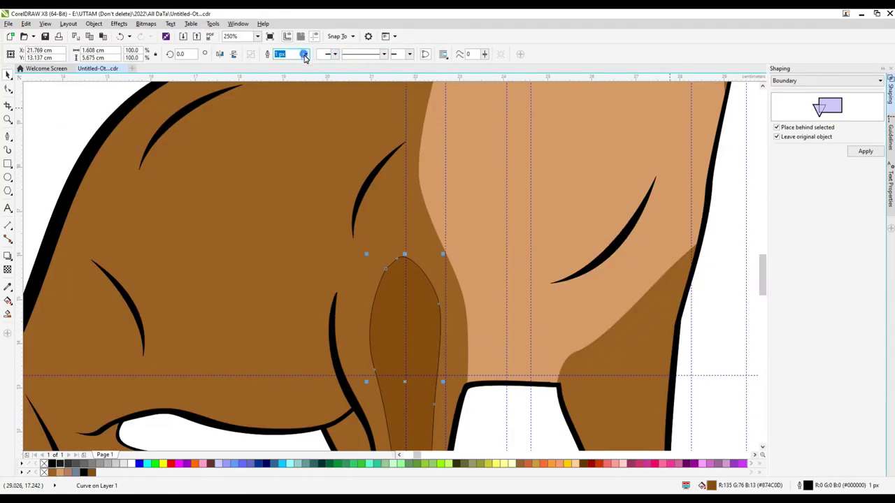
scroll(520, 272, "down", 4)
left_click(538, 205)
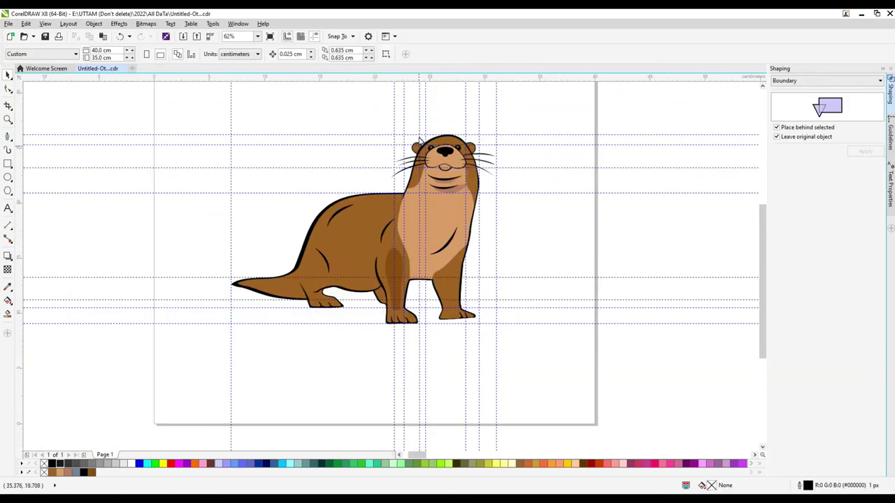
Copy the upper chin line onto the muzzle, shrunk to a small crease under the nose with another copy below it
scroll(433, 210, "up", 8)
scroll(587, 196, "down", 6)
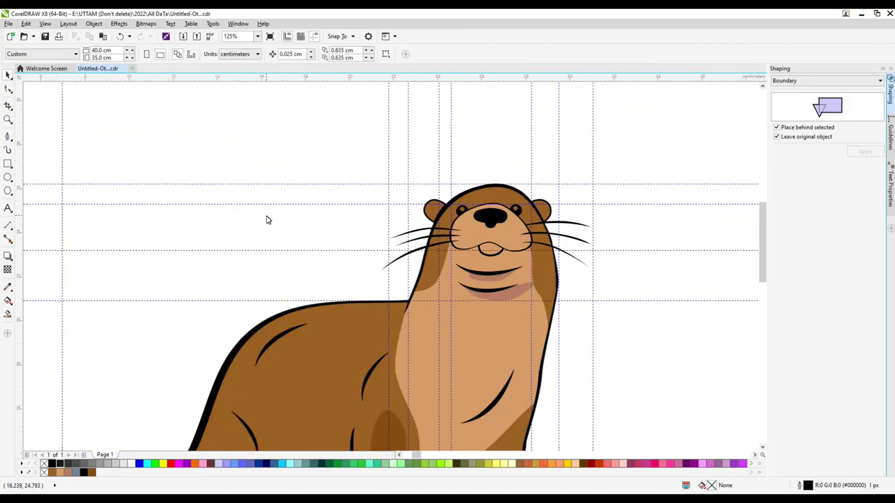
left_click(487, 234)
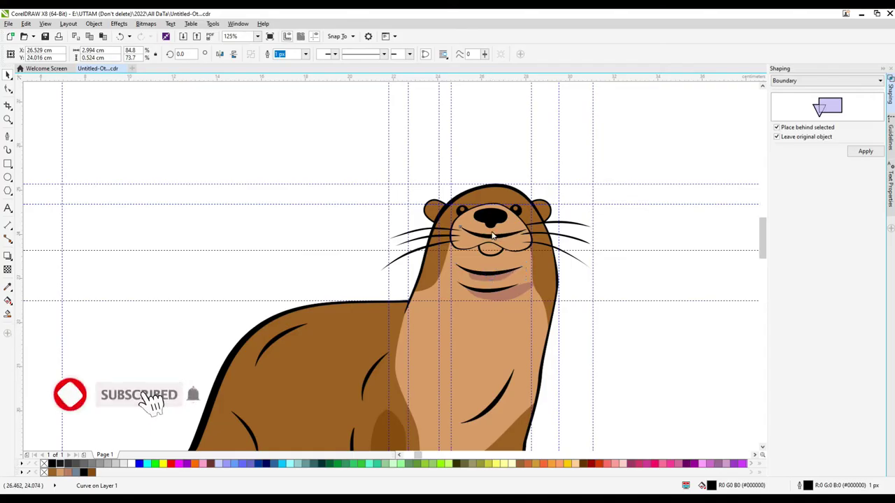
scroll(482, 238, "up", 5)
scroll(496, 238, "up", 4)
left_click_drag(497, 237, 494, 282)
Set the outline width of the two chin lines to None
left_click(384, 54)
scroll(489, 266, "down", 5)
left_click(384, 54)
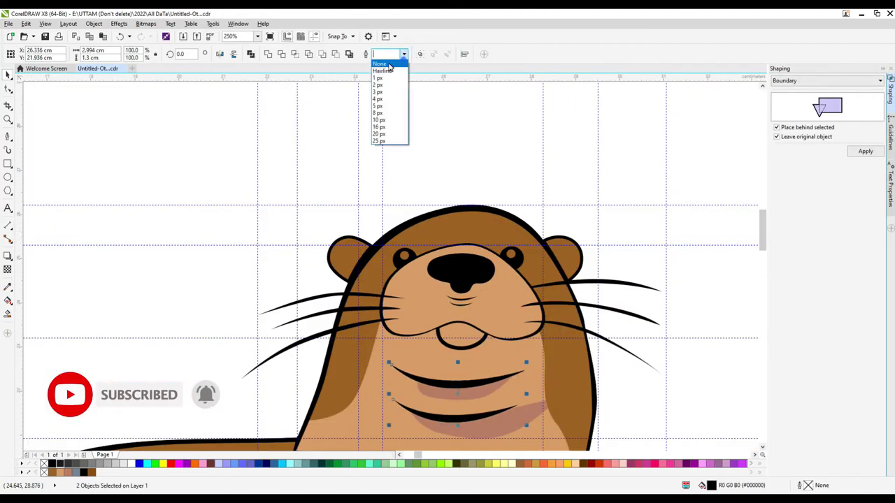
Add two more progressively smaller crease lines below the nose, about 0.36 cm and 0.24 cm wide
scroll(398, 306, "up", 3)
left_click(398, 306)
left_click_drag(399, 305, 401, 325)
scroll(443, 299, "up", 2)
scroll(434, 274, "down", 3)
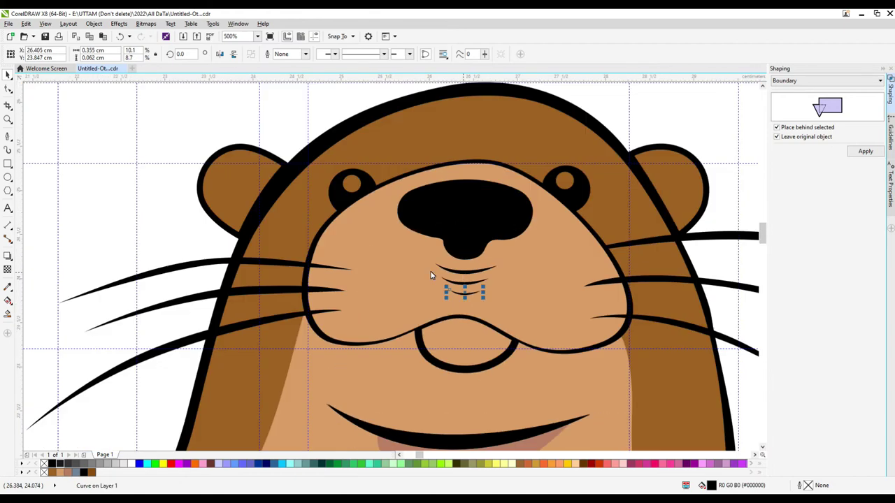
left_click(467, 285, "shift")
scroll(467, 285, "down", 2)
left_click(523, 263)
scroll(523, 263, "up", 6)
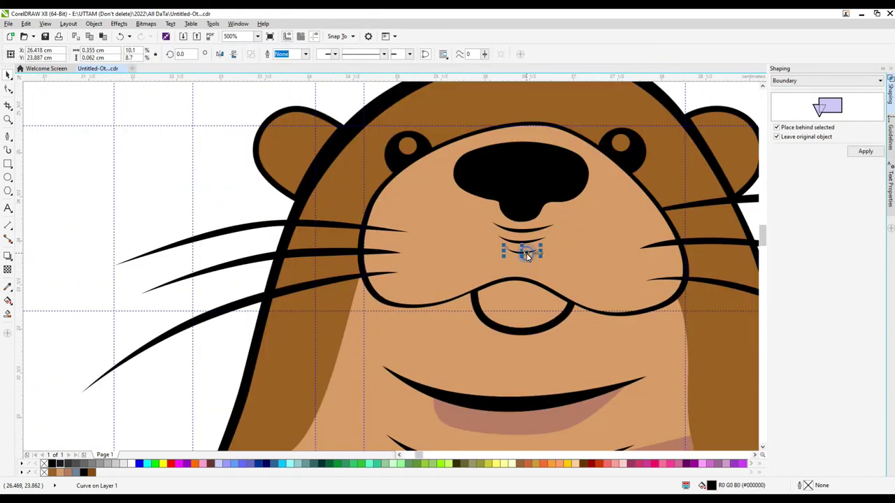
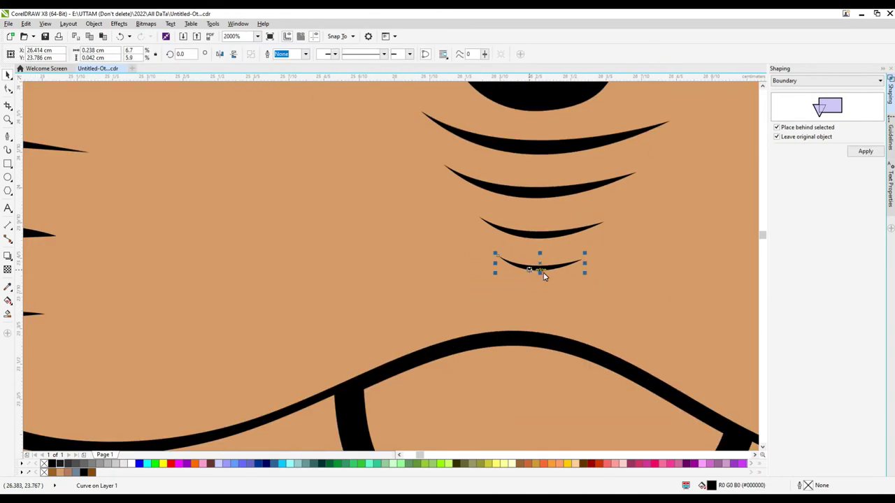
scroll(496, 289, "down", 6)
left_click(632, 239)
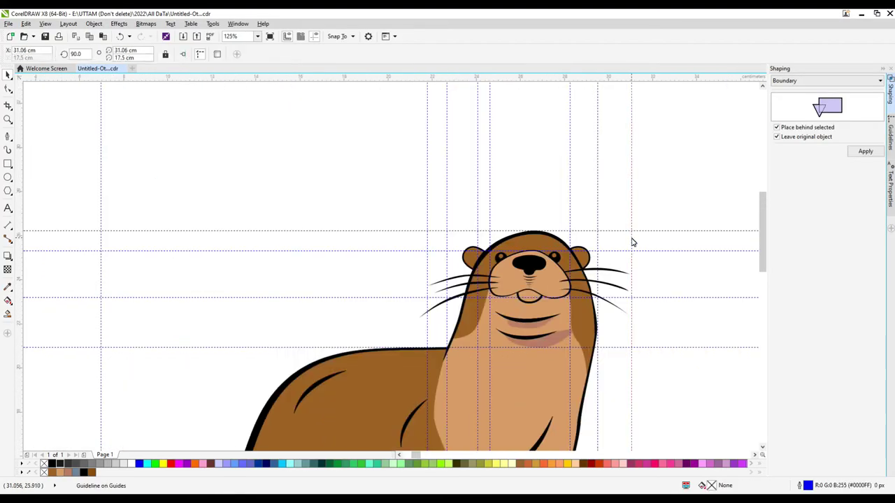
Create a boundary curve around the otter's body silhouette and enlarge it to 101.6%
scroll(631, 242, "down", 3)
left_click(467, 290)
left_click(854, 152)
scroll(396, 352, "up", 3)
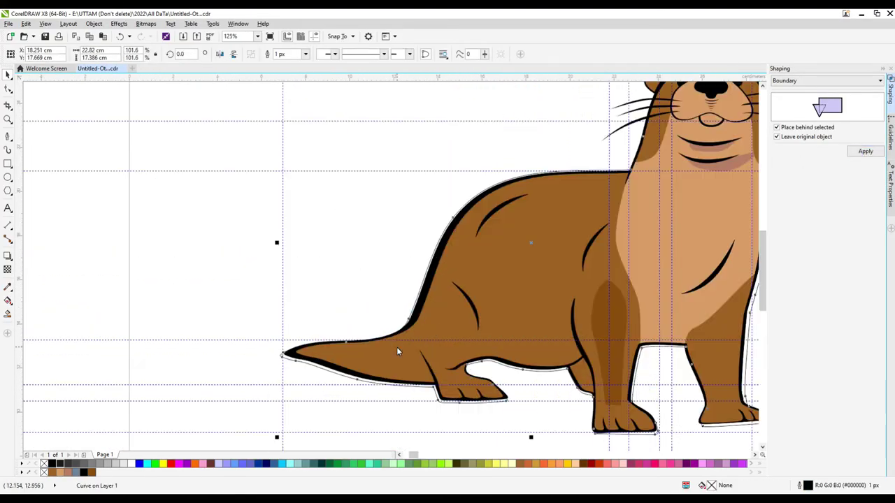
Move the enlarged boundary curve slightly upward so it clears the upper edge of the tail tip
scroll(407, 356, "down", 2)
left_click(289, 356, "shift")
scroll(289, 356, "up", 4)
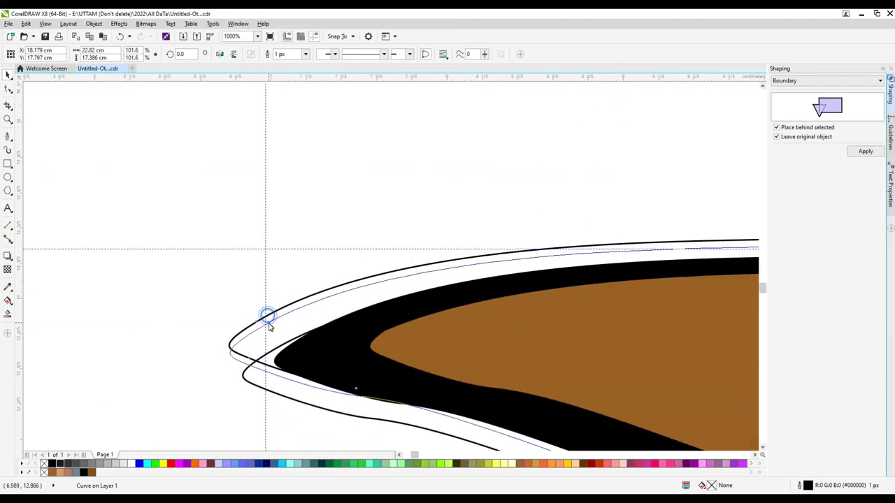
scroll(265, 280, "down", 3)
Remove extra boundary curve nodes and pull the curve outward around the front paw's heel and sole
key("F10")
scroll(391, 272, "up", 4)
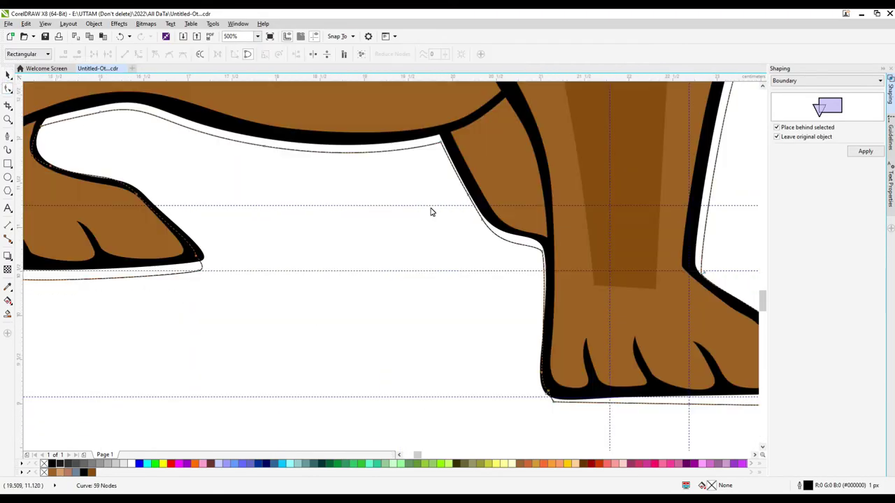
scroll(455, 155, "up", 2)
scroll(389, 207, "down", 2)
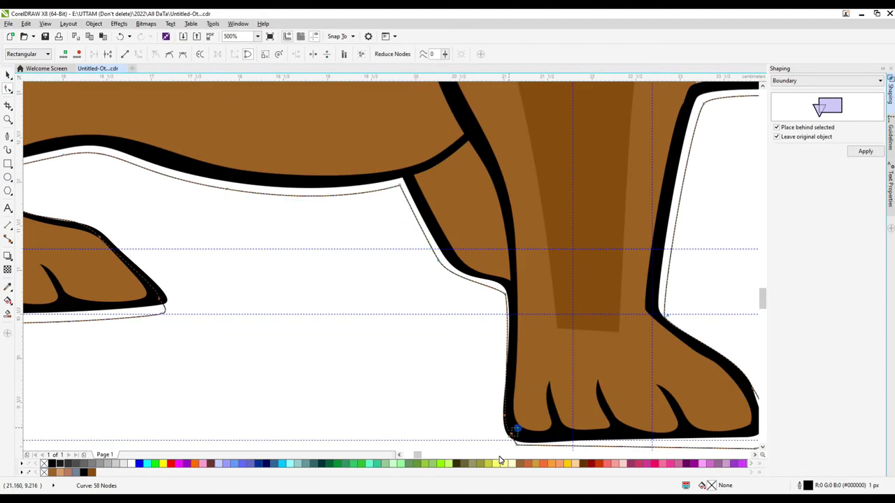
left_click_drag(517, 430, 493, 399)
scroll(478, 329, "up", 2)
scroll(478, 329, "up", 2)
scroll(584, 411, "down", 2)
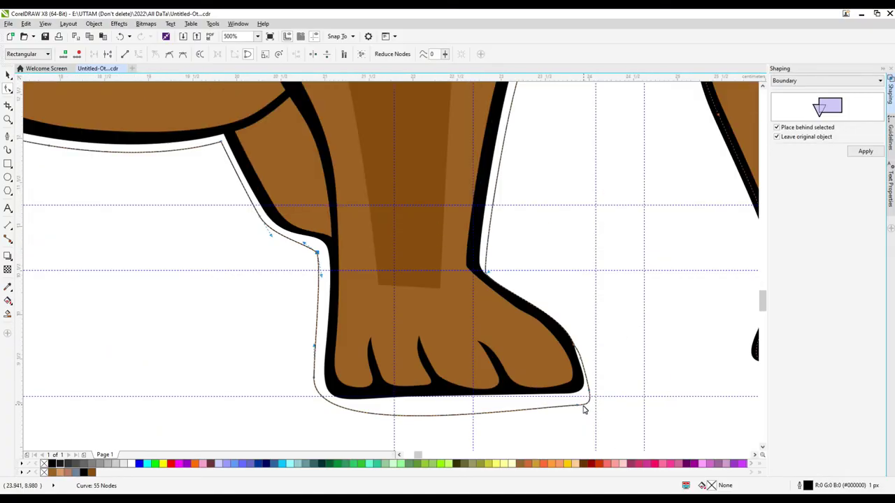
Shift the boundary curve outward at the front ankle bend, leaving an even gap from the black outline
scroll(497, 266, "up", 3)
double_click(415, 253)
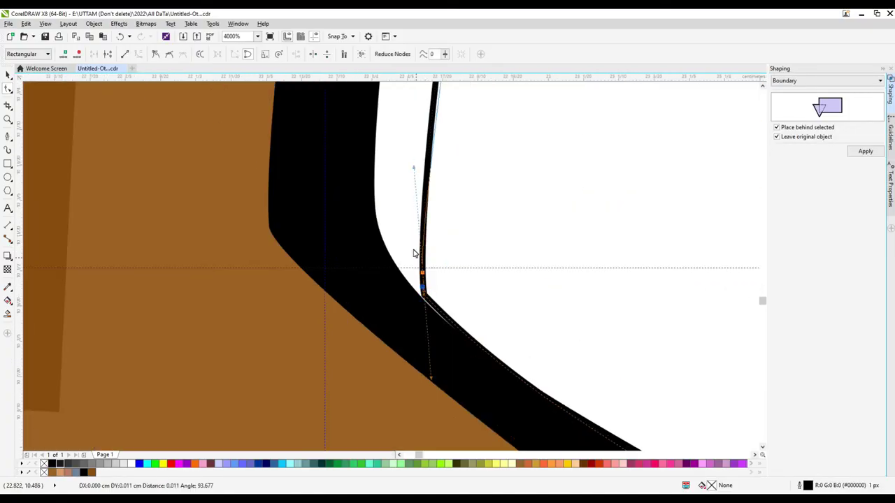
scroll(456, 339, "down", 2)
scroll(418, 291, "down", 1)
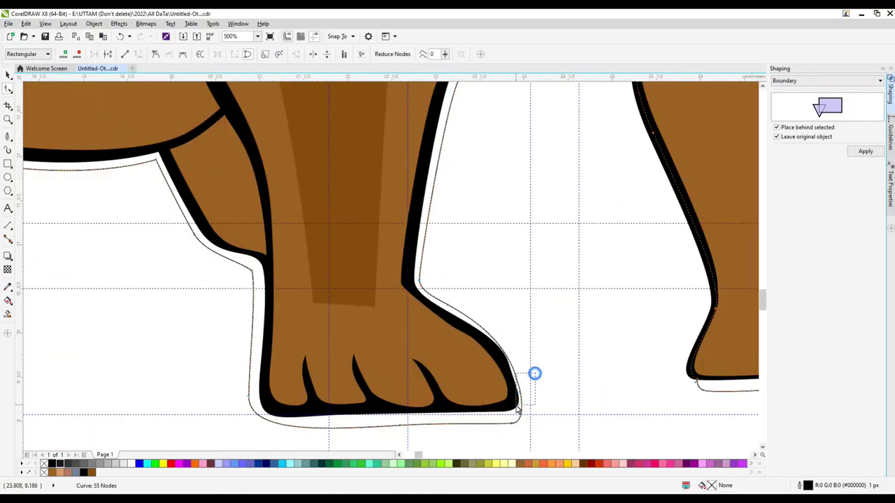
Remove extra nodes from the black outline along the middle front paw's upper edge and smooth its curve
left_click(499, 359)
scroll(494, 349, "up", 1)
left_click(513, 366)
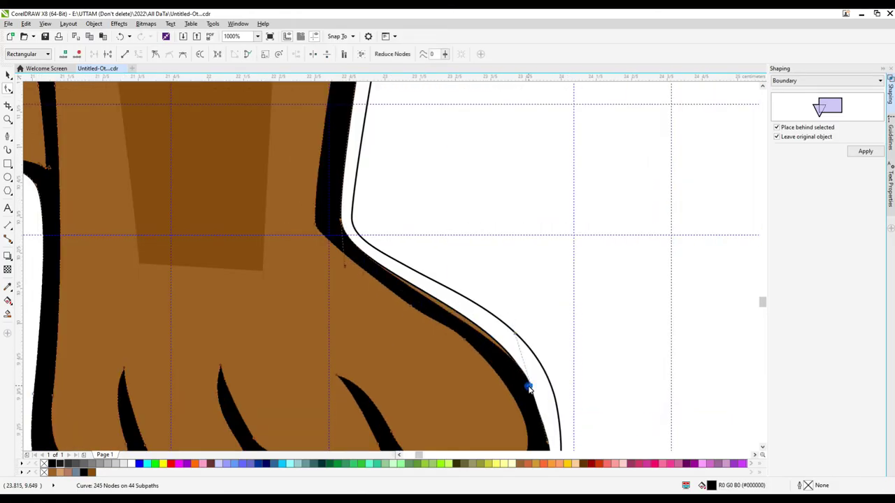
left_click(499, 353)
scroll(470, 349, "down", 1)
scroll(482, 350, "up", 1)
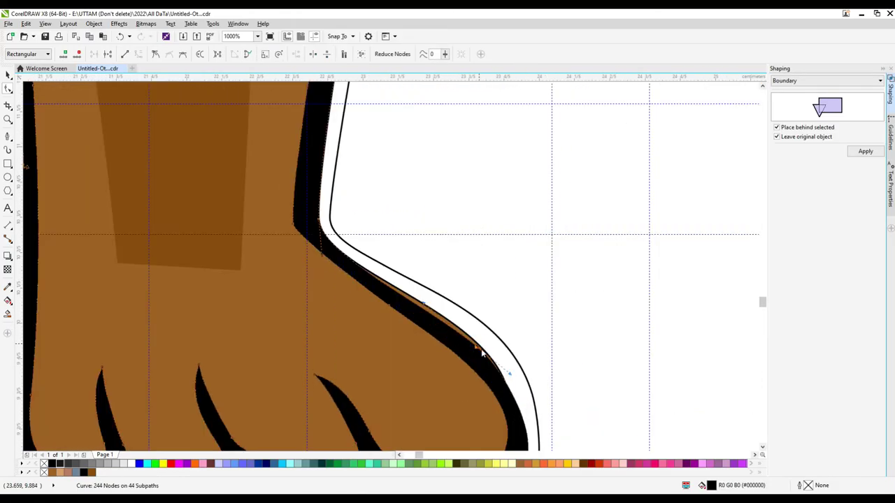
left_click_drag(492, 365, 487, 381)
key("Delete")
Shift the boundary curve outward around the rightmost front leg's heel and inner edge, up to the belly corner
scroll(532, 397, "down", 1)
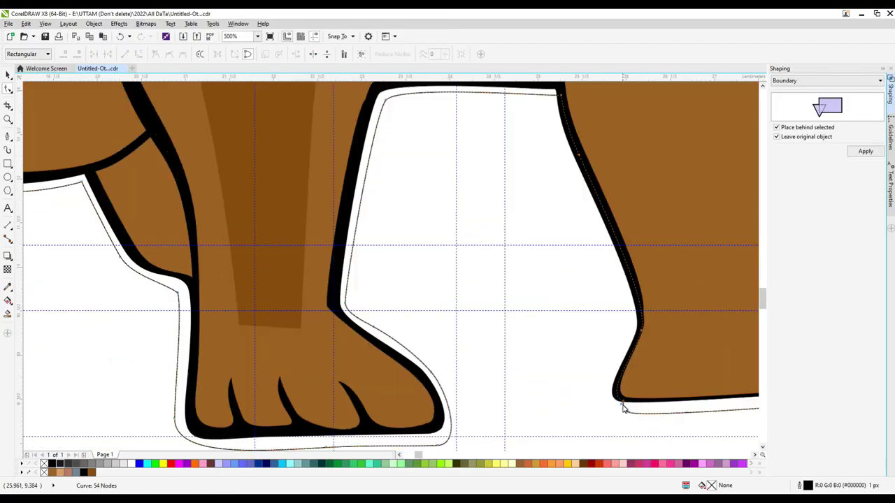
scroll(643, 336, "down", 1)
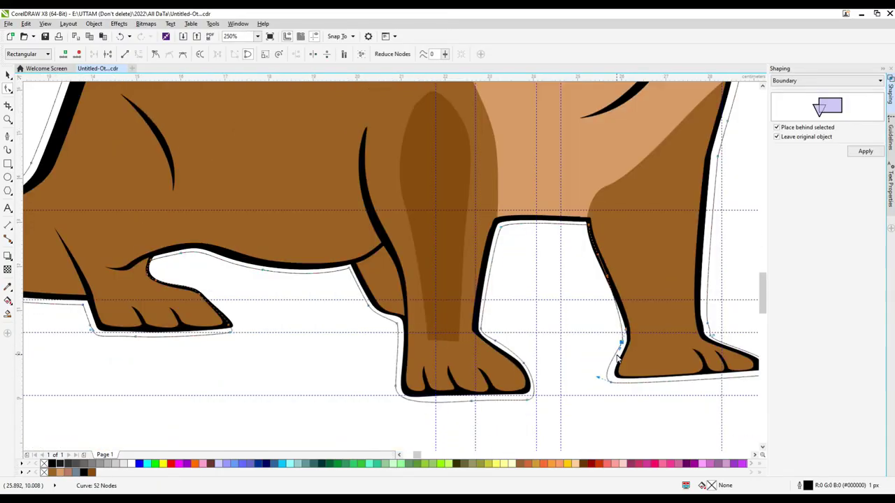
scroll(579, 240, "up", 1)
scroll(555, 208, "up", 1)
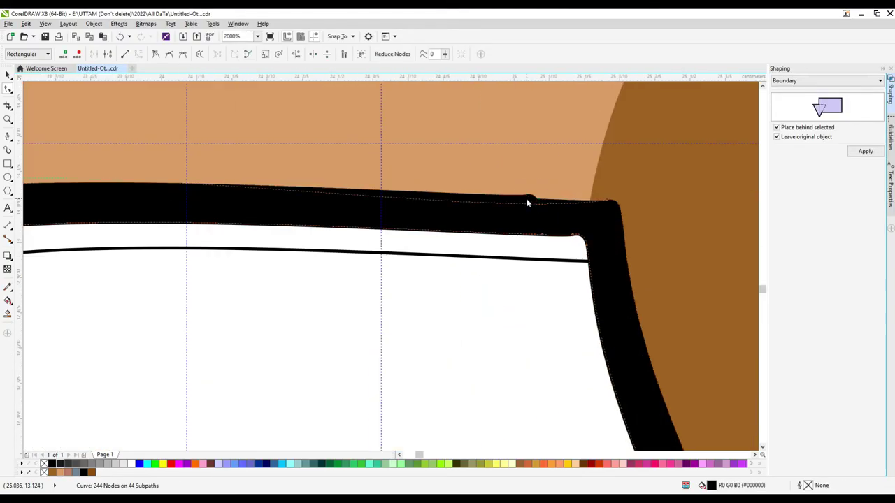
left_click(581, 260)
scroll(605, 265, "down", 1)
scroll(570, 332, "down", 1)
scroll(659, 392, "up", 1)
Clean up surplus nodes of the black outline around the rightmost front leg's ankle and sole
left_click(651, 390)
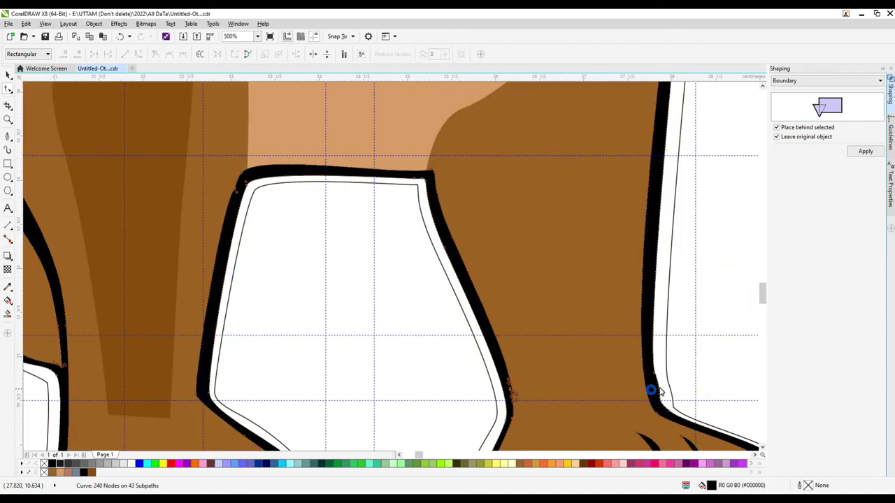
scroll(525, 349, "up", 2)
scroll(603, 415, "down", 2)
scroll(685, 396, "up", 1)
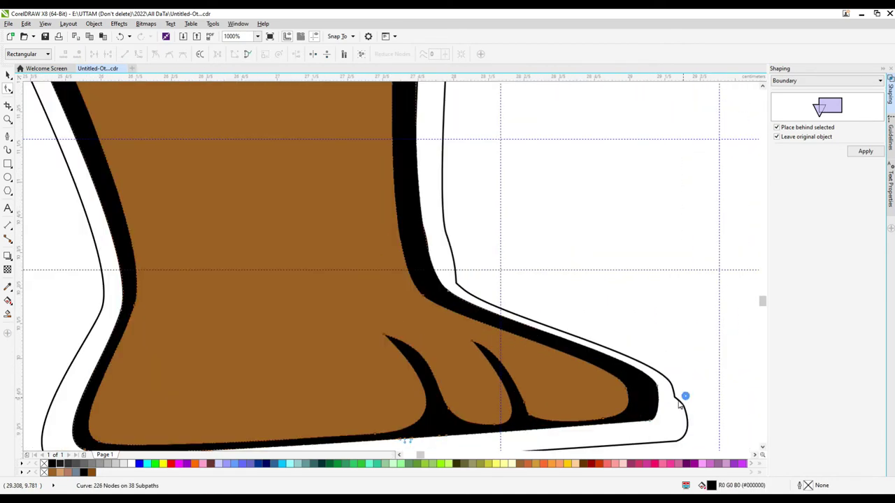
Round the boundary curve around the rightmost front paw's toe and smooth its bend at the ankle
left_click(673, 445)
left_click_drag(673, 444, 689, 418)
scroll(664, 397, "down", 1)
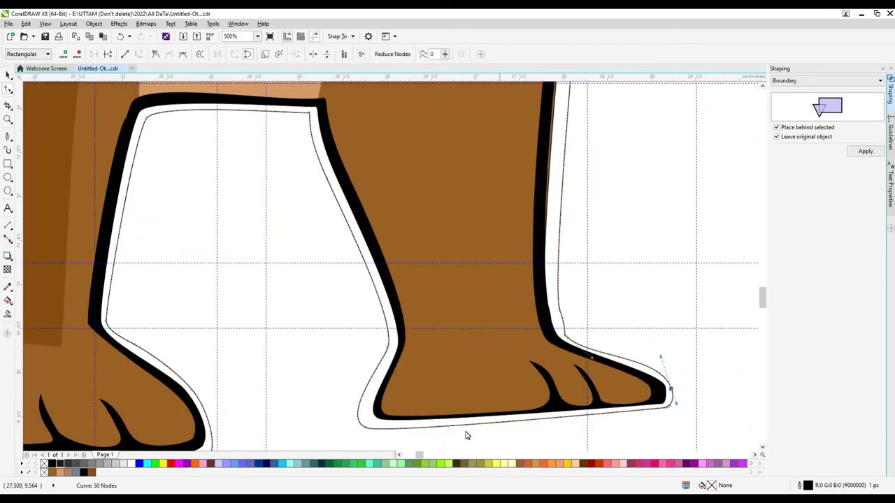
scroll(563, 323, "up", 4)
key("Delete")
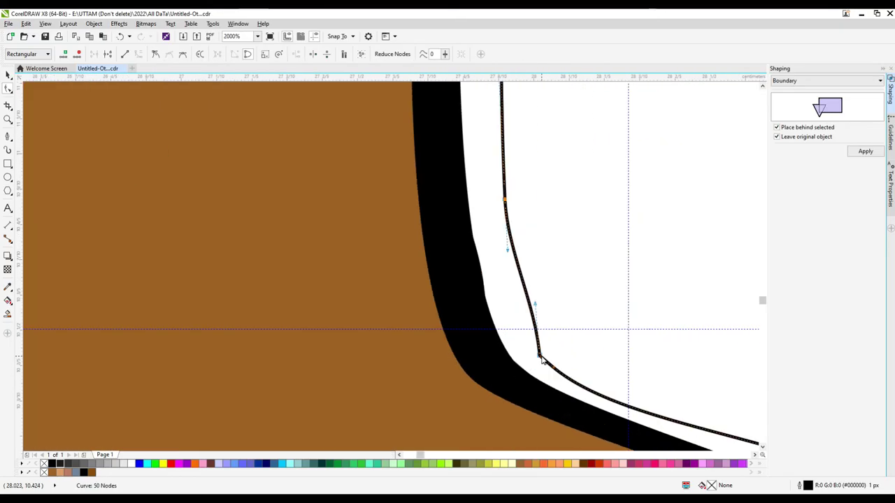
Pull the brown body fill back inside the black outline along the rightmost front leg's outer edge
scroll(547, 375, "down", 3)
left_click(547, 375)
scroll(546, 353, "up", 2)
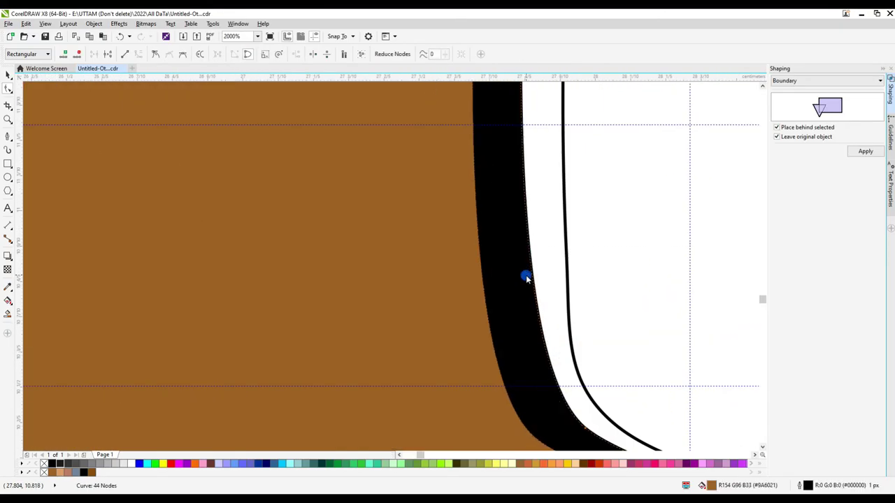
Adjust the boundary curve nodes where the back meets the neck and at the top of the head
scroll(526, 274, "down", 4)
scroll(525, 266, "up", 2)
left_click(525, 261)
scroll(524, 261, "down", 2)
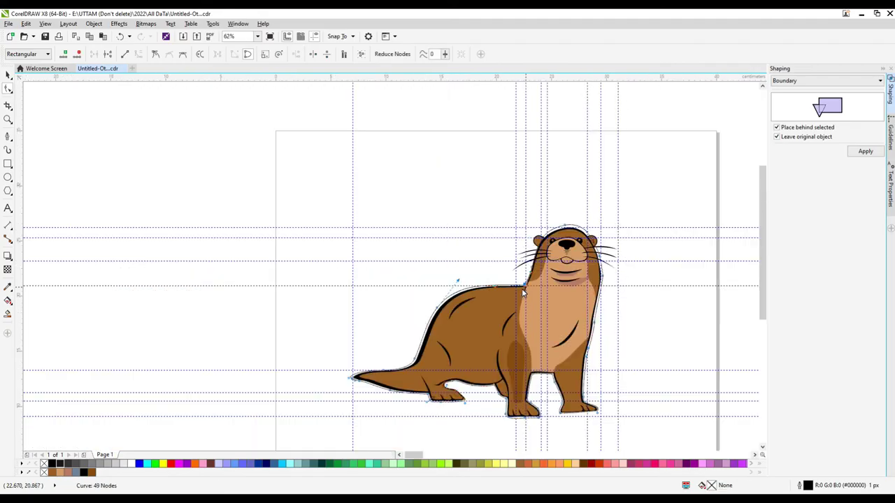
scroll(560, 228, "up", 1)
left_click(560, 228)
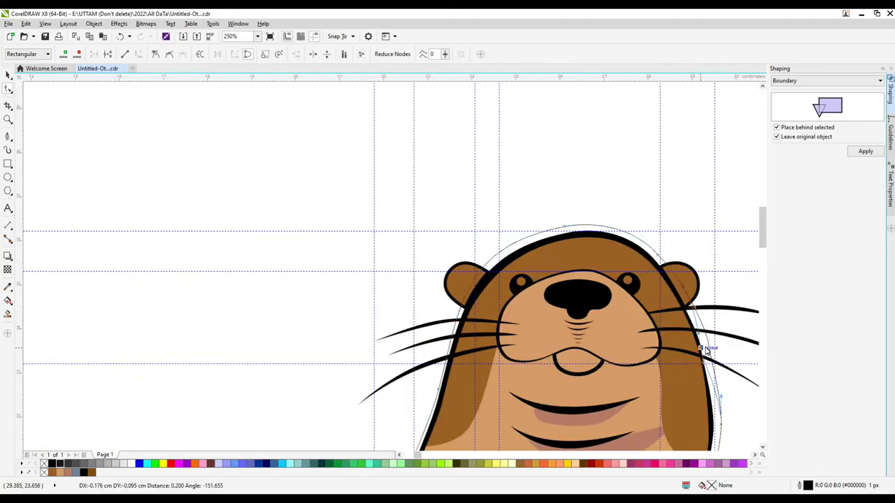
left_click(563, 230)
Reshape the boundary curve beside the right ear and down the neck to keep an even gap
scroll(562, 230, "up", 2)
scroll(562, 230, "down", 2)
scroll(720, 429, "up", 1)
scroll(640, 310, "down", 1)
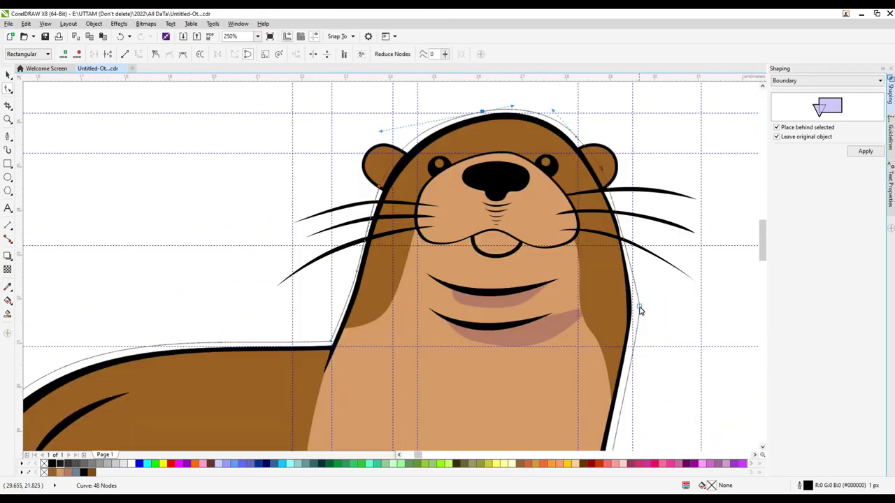
scroll(636, 304, "up", 3)
scroll(694, 323, "up", 1)
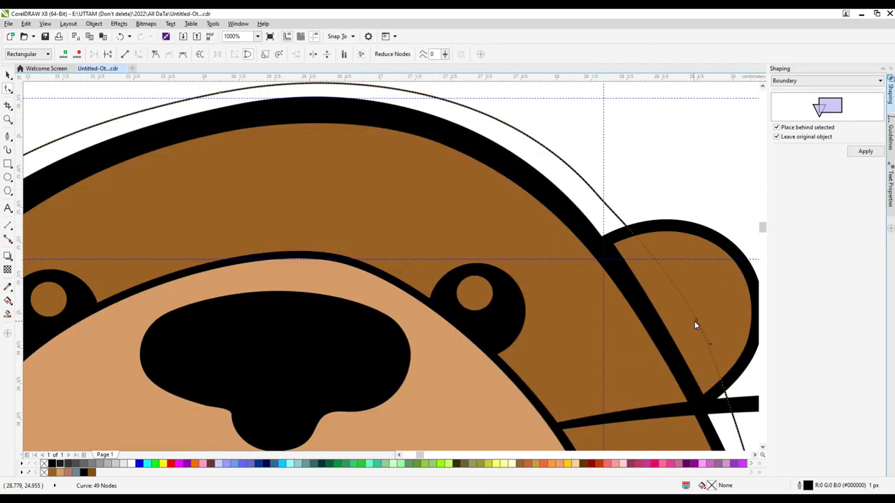
Create offset contours around both ears by enlarging copies of the ear shapes to 106.6%
scroll(595, 200, "down", 4)
key("space")
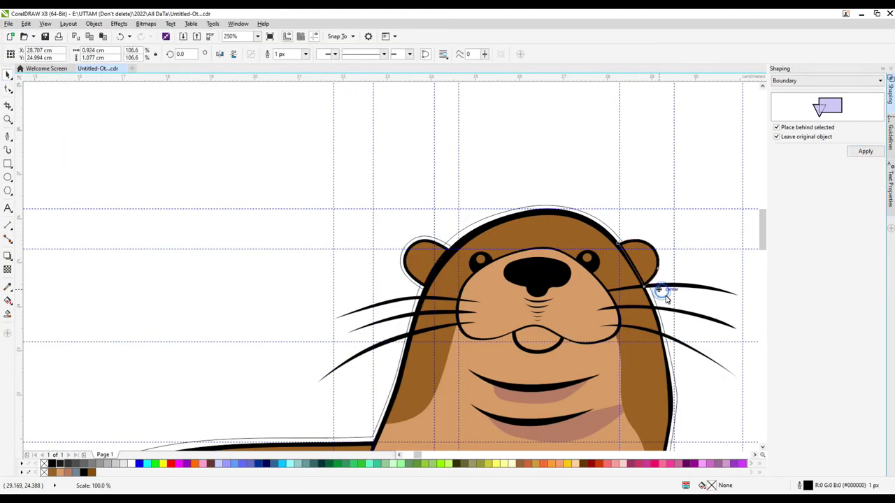
scroll(500, 238, "up", 3)
Fill the boundary shapes around the body and ears with grey and remove their outlines
scroll(399, 250, "down", 5)
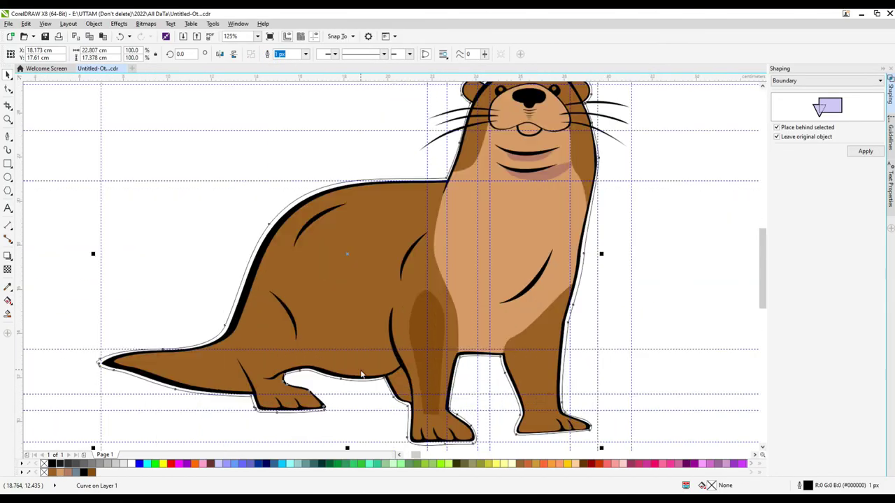
left_click(295, 64)
scroll(490, 290, "down", 2)
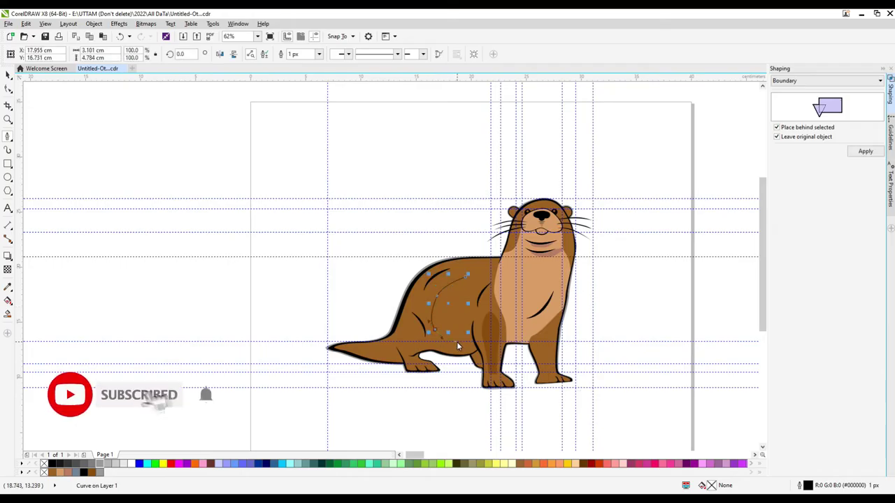
Create a shading shape about 5.6 × 6.9 cm on the flank, filled with dark brown #874C0D and without outline
scroll(455, 292, "up", 2)
key("space")
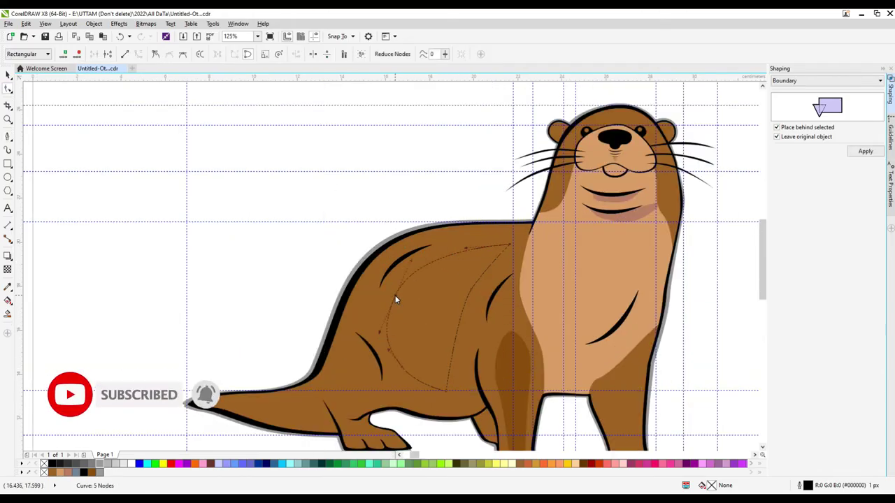
left_click(456, 399)
key("F5")
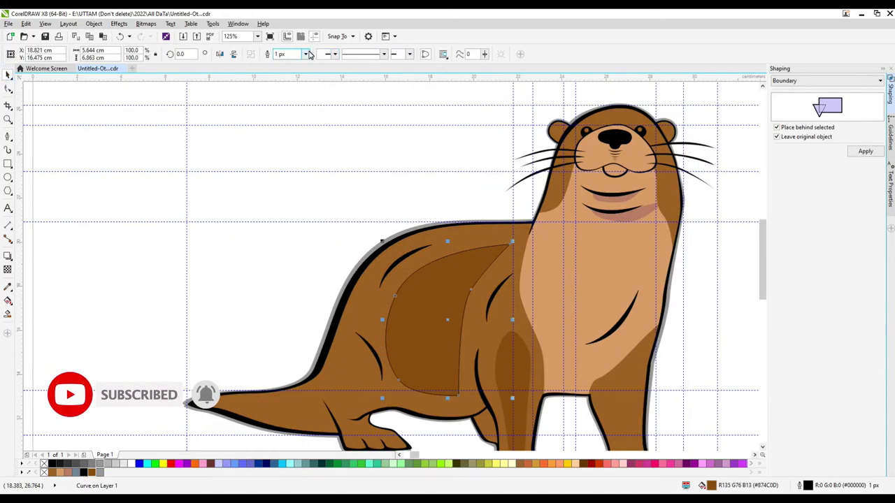
Draw a closed shading shape inside the tail and smooth its upper edge and pointed tip
left_click_drag(283, 409, 341, 358)
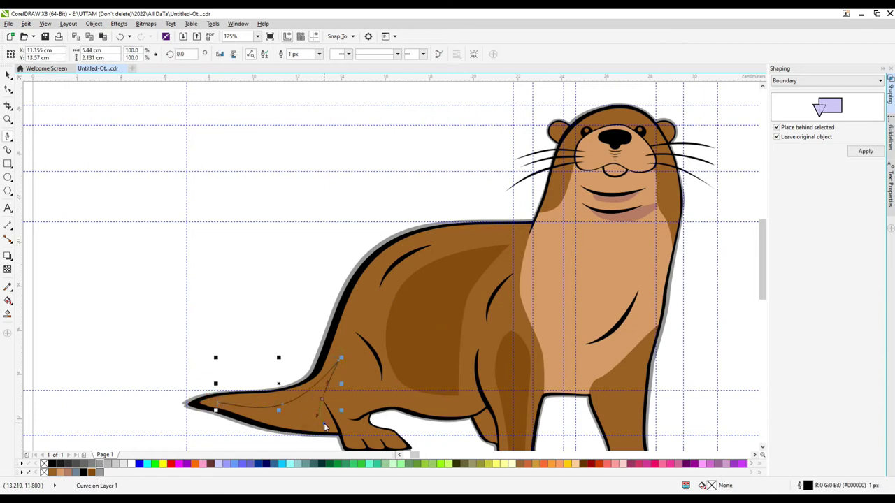
scroll(226, 404, "up", 4)
key("F10")
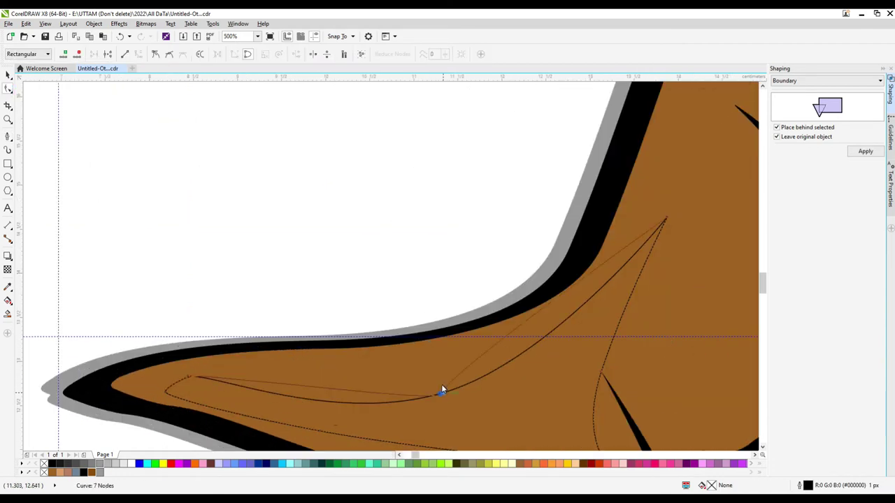
left_click_drag(441, 391, 443, 392)
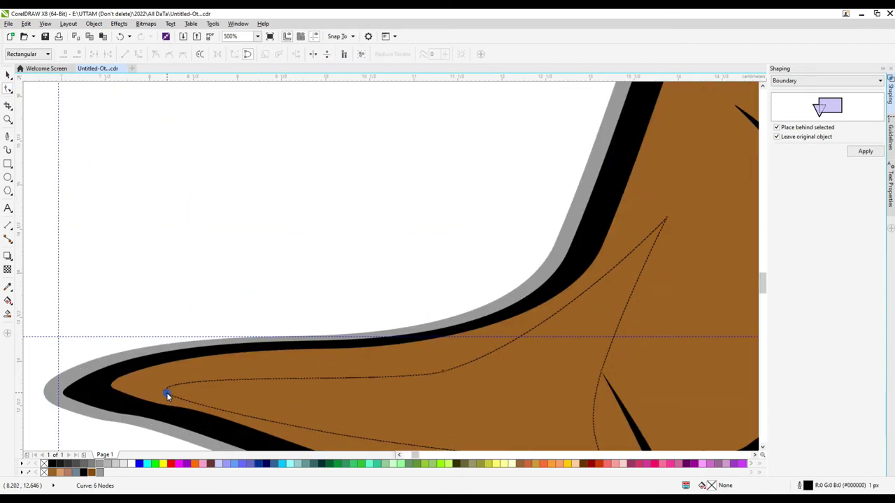
left_click(167, 394)
Refine the tail shading's edge near the hind leg and fill it with dark brown #874C0D, without outline
scroll(479, 364, "right", 3)
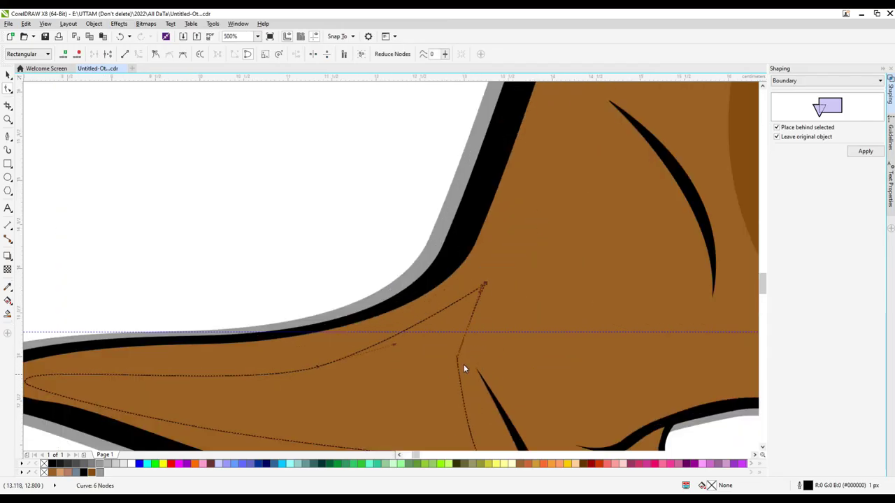
scroll(463, 364, "down", 3)
scroll(433, 371, "up", 3)
left_click(434, 365)
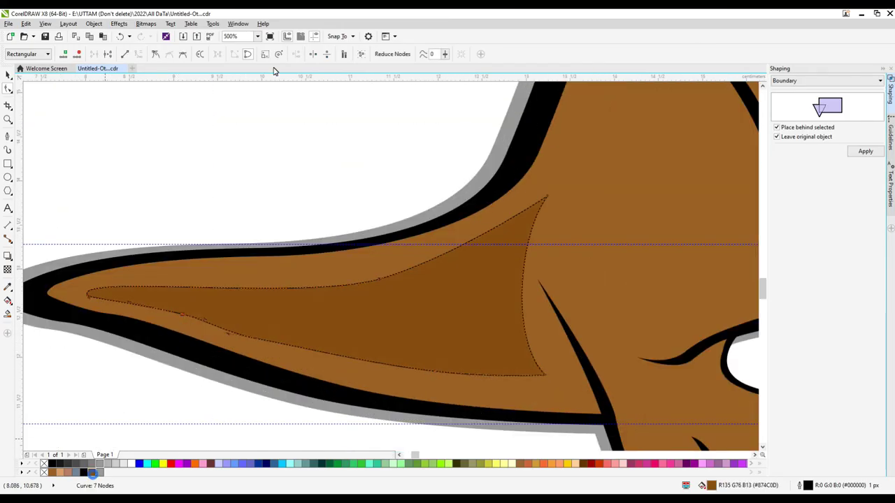
key("space")
Draw a closed rounded highlight shape about 4.2 × 6 cm on the otter's chest
scroll(508, 218, "down", 8)
scroll(509, 218, "up", 5)
key("F5")
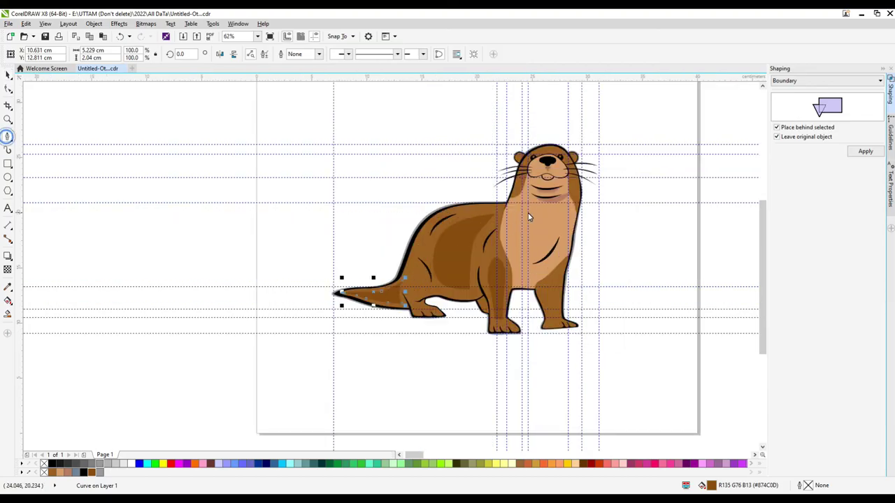
left_click(529, 195)
left_click(599, 225)
scroll(559, 201, "up", 2)
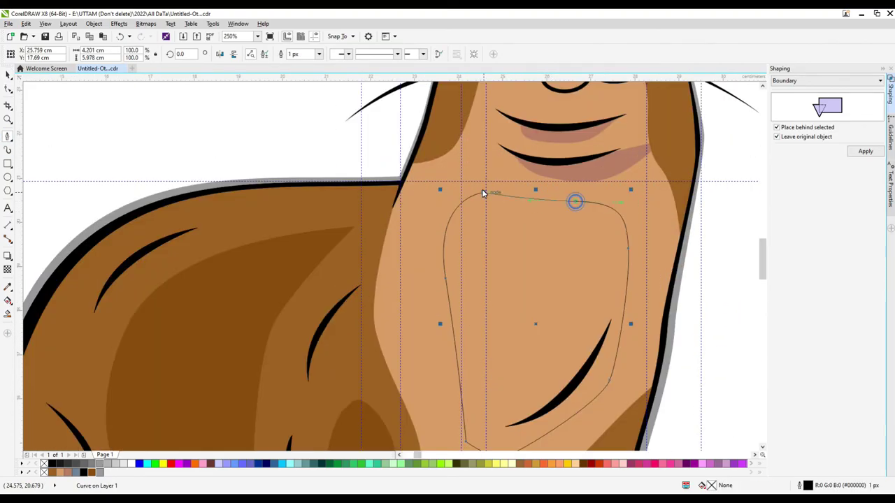
Fill the chest highlight shape with light tan #EBB17B
left_click(62, 473)
key("space")
scroll(549, 338, "down", 2)
key("shift+F11")
left_click(581, 230)
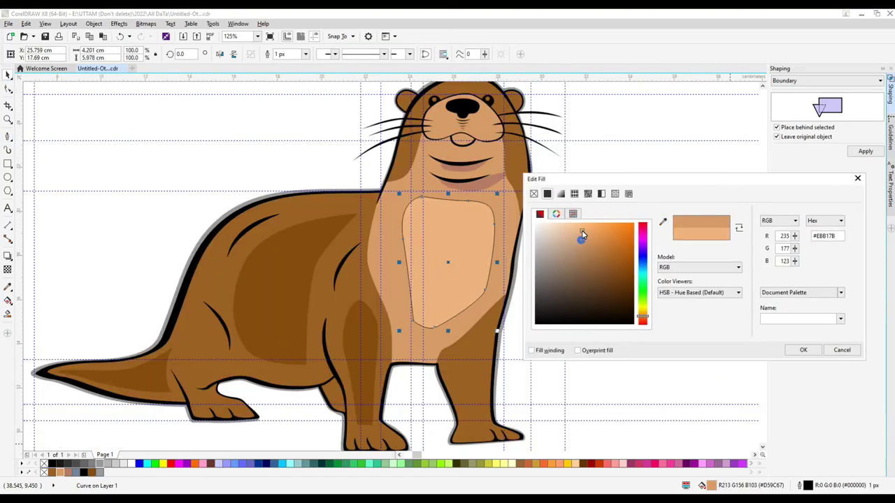
left_click(801, 347)
Remove the chest highlight's outline and bring the chest crease in front of it
key("F5")
left_click_drag(430, 315, 488, 257)
scroll(578, 331, "down", 2)
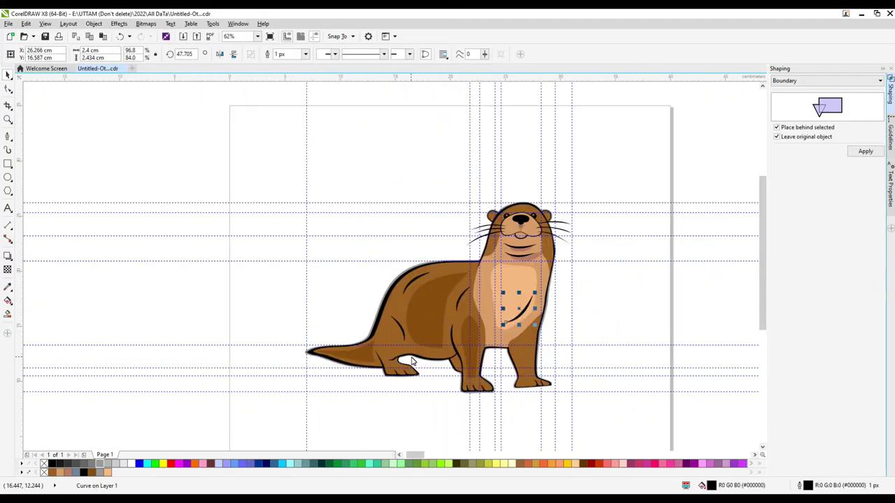
left_click(596, 304)
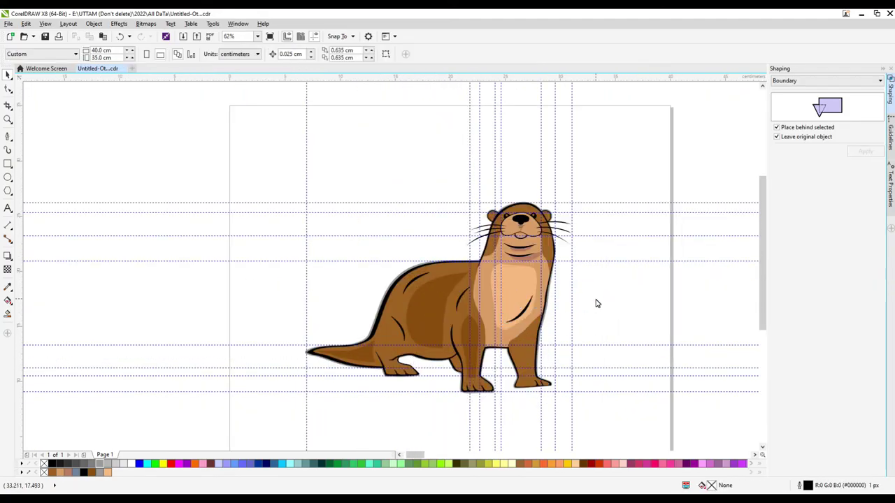
Change the grey boundary shapes around the otter's body and ears to black
scroll(618, 303, "up", 2)
scroll(617, 304, "down", 2)
left_click(308, 354)
left_click(617, 295)
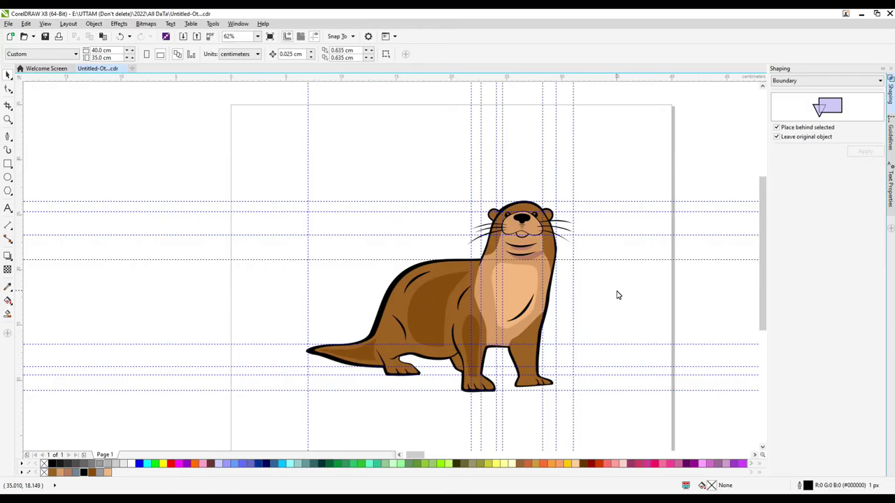
left_click_drag(617, 295, 579, 283)
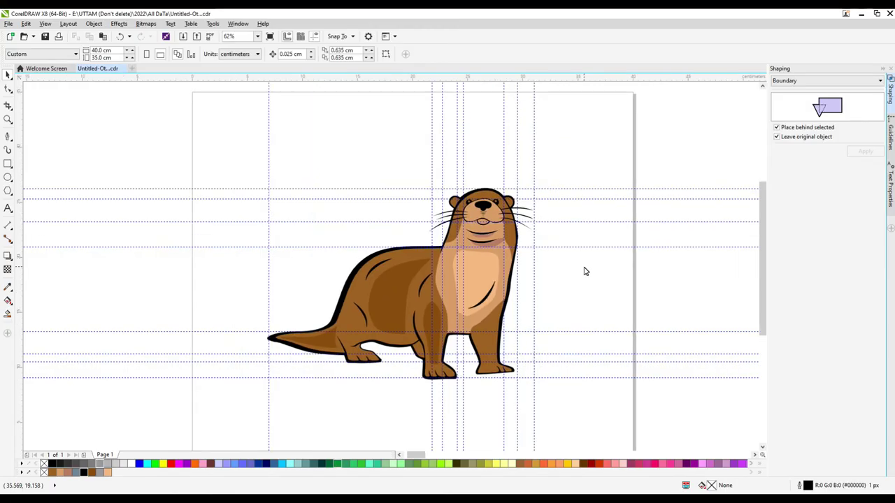
Try to convert the muzzle outline to a bitmap and apply a Gaussian Blur to it
scroll(577, 265, "up", 8)
left_click(451, 307)
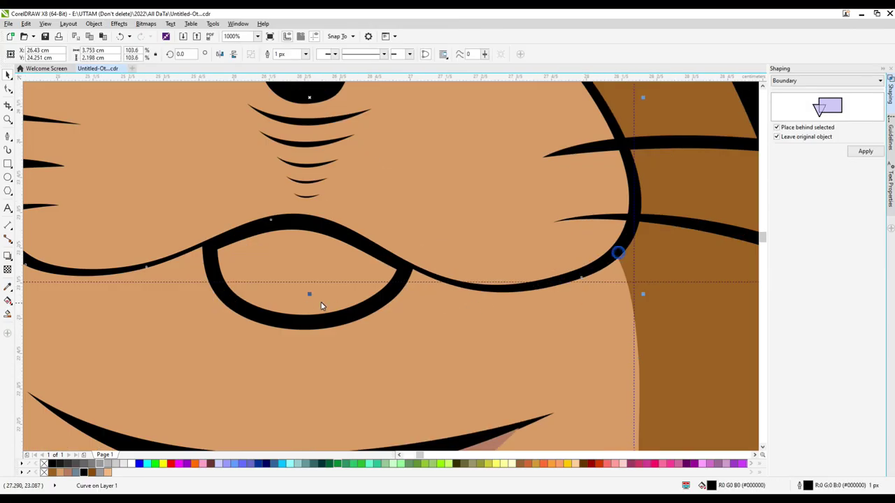
scroll(359, 284, "down", 5)
left_click(145, 23)
left_click(172, 35)
left_click(420, 308)
left_click(145, 23)
left_click(168, 227)
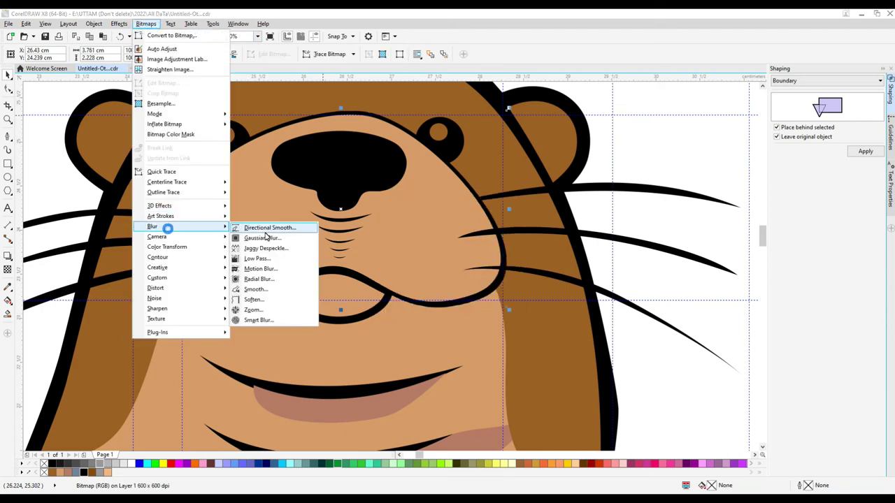
left_click(262, 238)
left_click(480, 283)
Undo the earlier muzzle blur and convert the muzzle and lower-lip outlines together to a 600 dpi RGB bitmap with transparent background
left_click(290, 264)
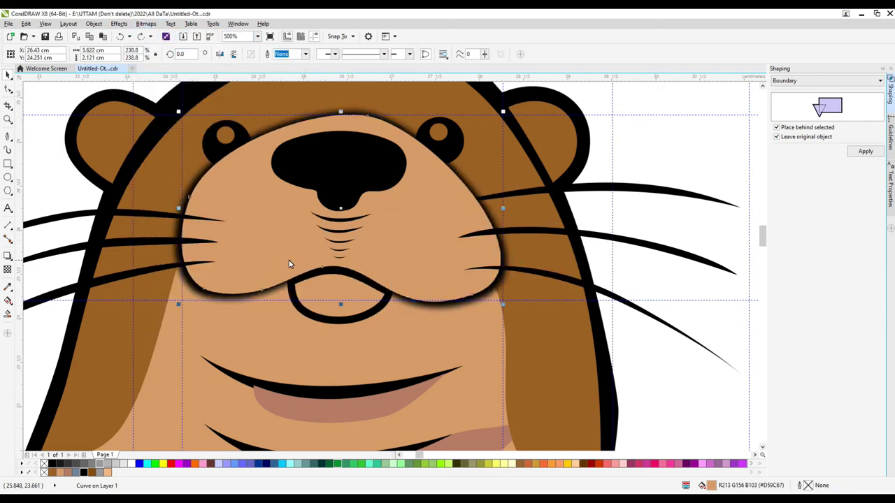
left_click(296, 300, "shift")
left_click(145, 23)
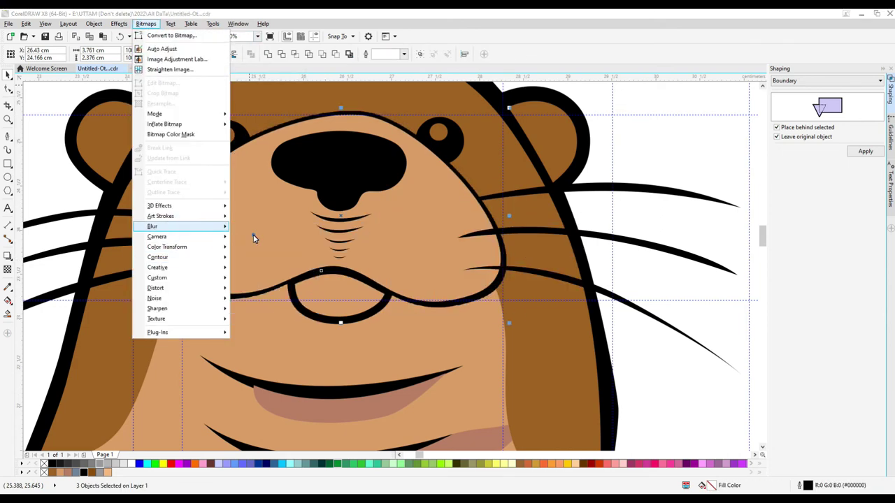
left_click(336, 307)
left_click(353, 320)
left_click(145, 23)
left_click(174, 32)
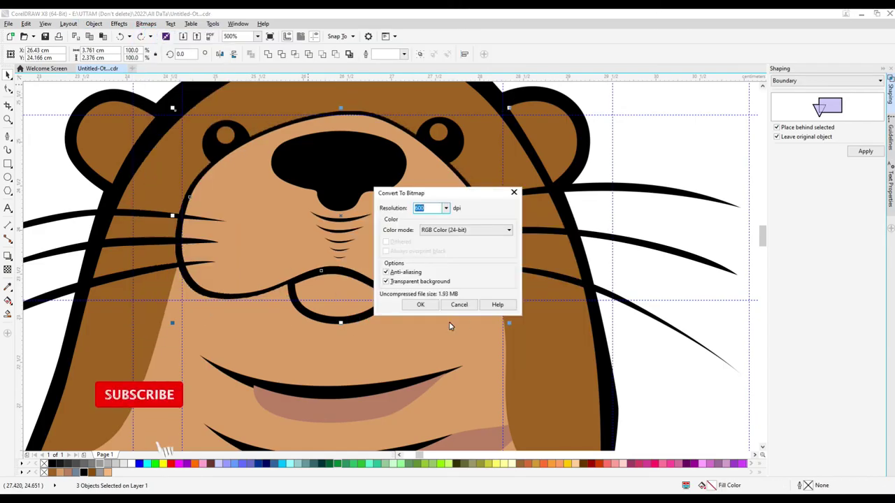
left_click(422, 304)
Apply a Gaussian Blur with a 4-pixel radius to the muzzle and lower-lip outline bitmap
left_click(145, 23)
left_click(170, 189)
left_click(255, 225)
left_click_drag(389, 247, 372, 248)
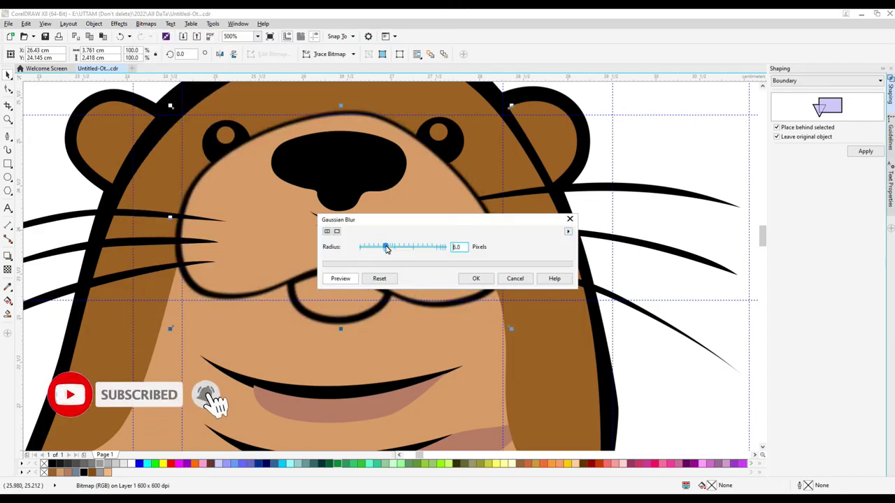
left_click(475, 278)
Convert the five crease strokes below the nose to a 600 dpi bitmap and apply a 4-pixel Gaussian Blur
left_click(145, 23)
left_click(174, 33)
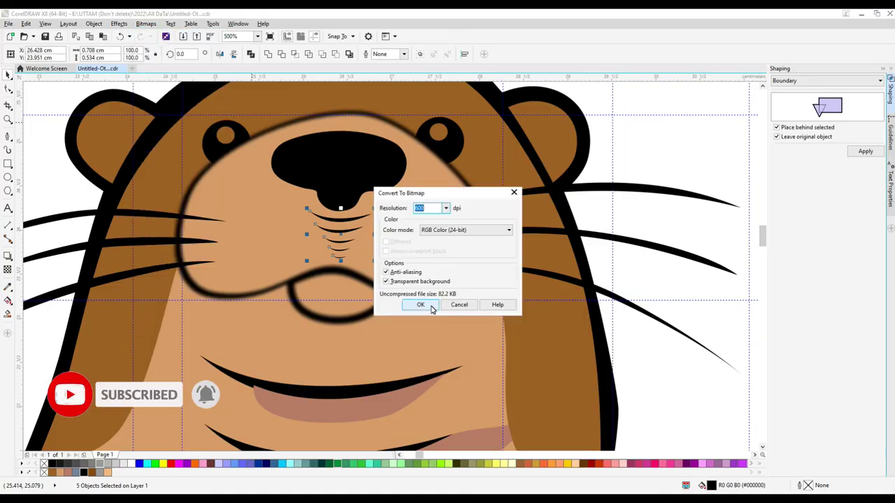
left_click(420, 305)
left_click(145, 23)
mouse_move(154, 226)
left_click(255, 236)
left_click(625, 278)
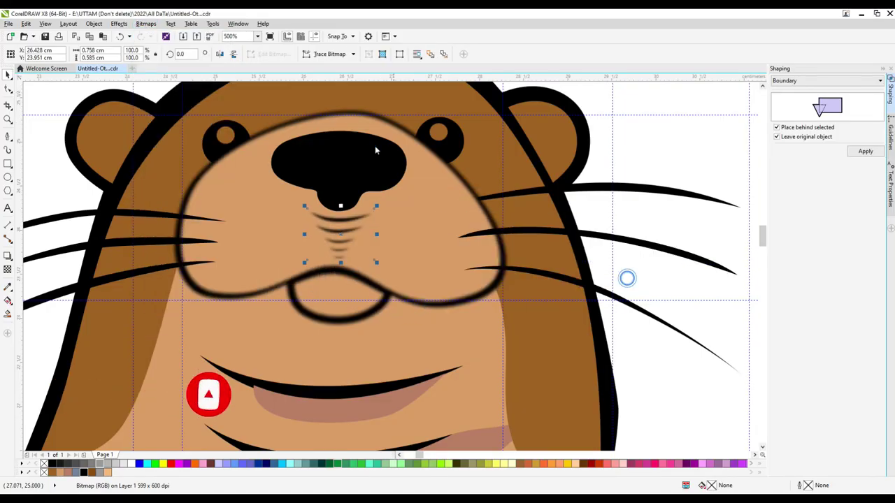
Convert the left eye's shapes to a bitmap and soften them with a 4-pixel Gaussian Blur
left_click(227, 133)
scroll(493, 141, "down", 2)
left_click_drag(587, 102, 409, 114)
scroll(444, 165, "up", 4)
left_click(370, 192)
left_click(146, 23)
left_click(171, 35)
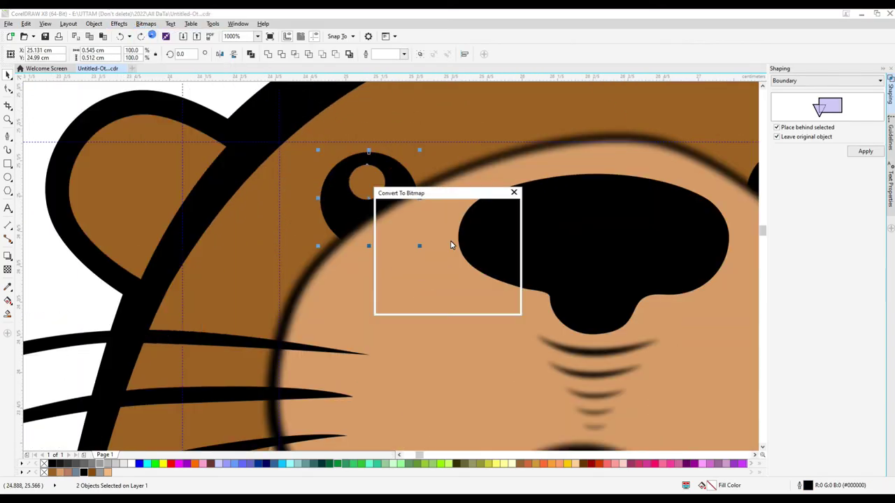
key("Return")
left_click(145, 23)
mouse_move(154, 226)
left_click(263, 240)
left_click(468, 278)
Convert the black nose shape to a 600 dpi bitmap and apply a 4-pixel Gaussian Blur
left_click(573, 260)
left_click(146, 23)
left_click(171, 35)
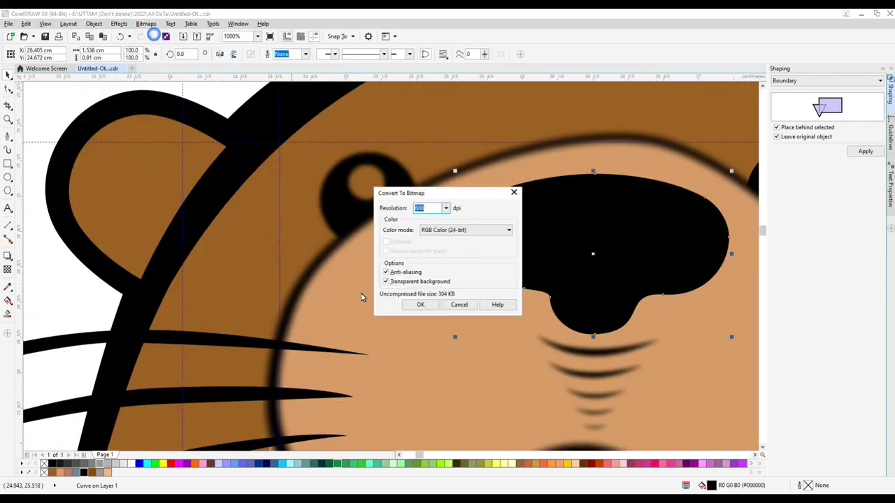
left_click(423, 306)
left_click(145, 23)
left_click(263, 238)
left_click(475, 279)
Convert the right eye to a bitmap and apply a Gaussian Blur with a 4-pixel radius
scroll(417, 294, "down", 1)
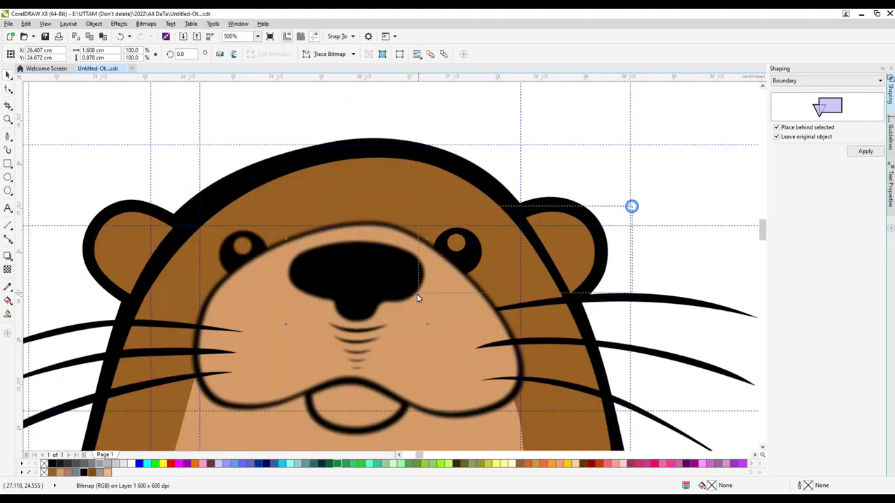
left_click(145, 23)
left_click(172, 35)
left_click(420, 305)
left_click(146, 23)
mouse_move(154, 225)
left_click(264, 238)
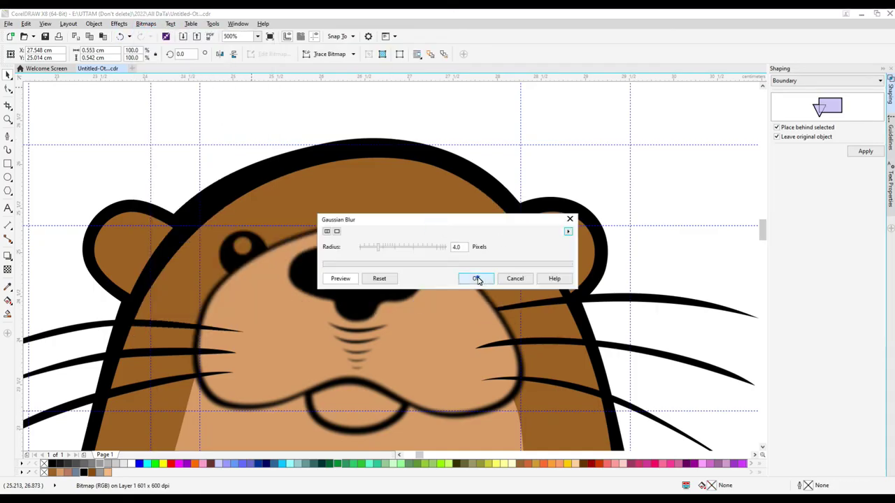
left_click(475, 279)
Convert the right ear to a bitmap and blur it with a 4-pixel Gaussian Blur
left_click(600, 262)
left_click(145, 23)
left_click(263, 238)
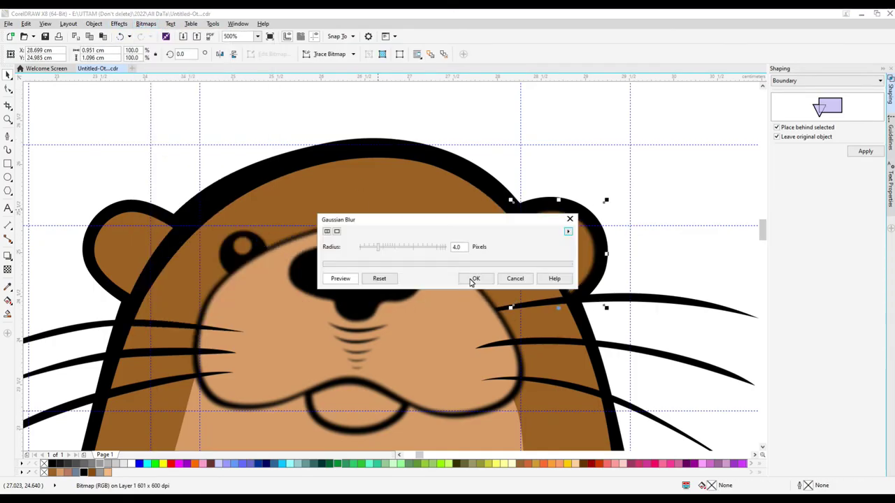
left_click(476, 278)
Convert the left ear to a bitmap and apply the same 4-pixel Gaussian Blur to it
left_click(140, 238)
left_click(146, 23)
left_click(263, 238)
left_click(475, 278)
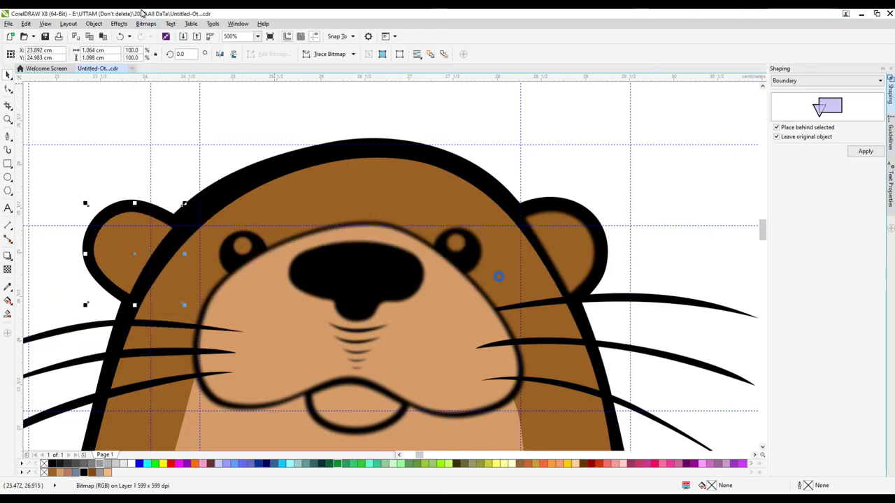
left_click(145, 23)
mouse_move(156, 226)
left_click(263, 238)
left_click(475, 279)
Bring the three right whiskers to the front, convert them to a 600 dpi bitmap and apply a 4-pixel Gaussian Blur
scroll(538, 298, "down", 1)
left_click_drag(563, 285, 726, 395)
right_click(573, 350)
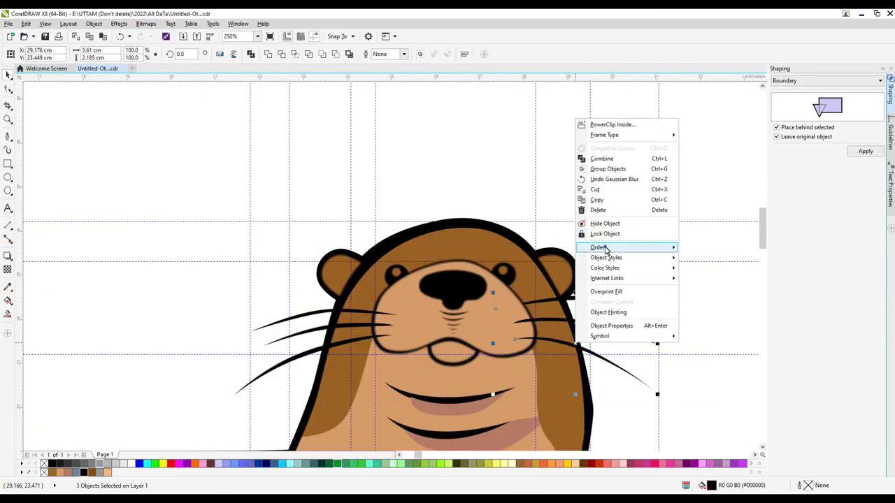
mouse_move(664, 246)
left_click(725, 273)
left_click(145, 23)
left_click(155, 35)
left_click(420, 304)
left_click(146, 23)
mouse_move(156, 226)
left_click(263, 237)
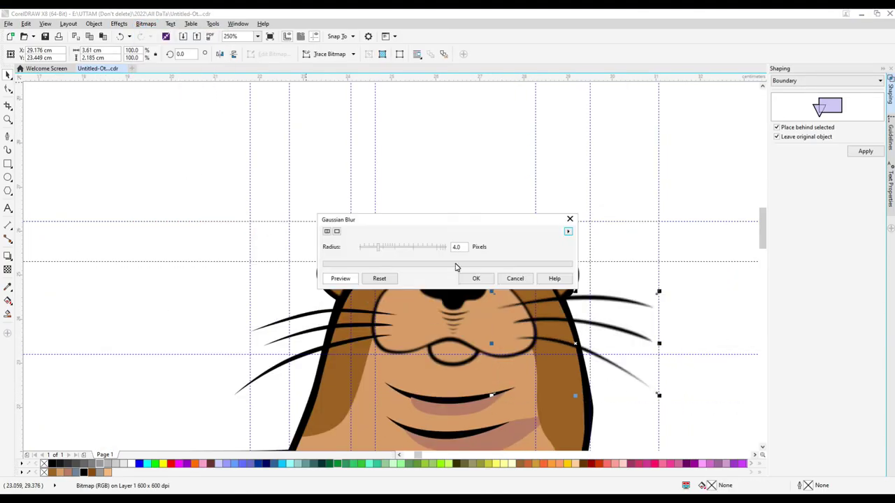
left_click(475, 278)
Convert the three left whiskers to a 600 dpi bitmap and apply a 4-pixel Gaussian Blur
left_click_drag(207, 279, 405, 406)
left_click(146, 23)
left_click(165, 35)
left_click(420, 304)
left_click(145, 23)
left_click(264, 238)
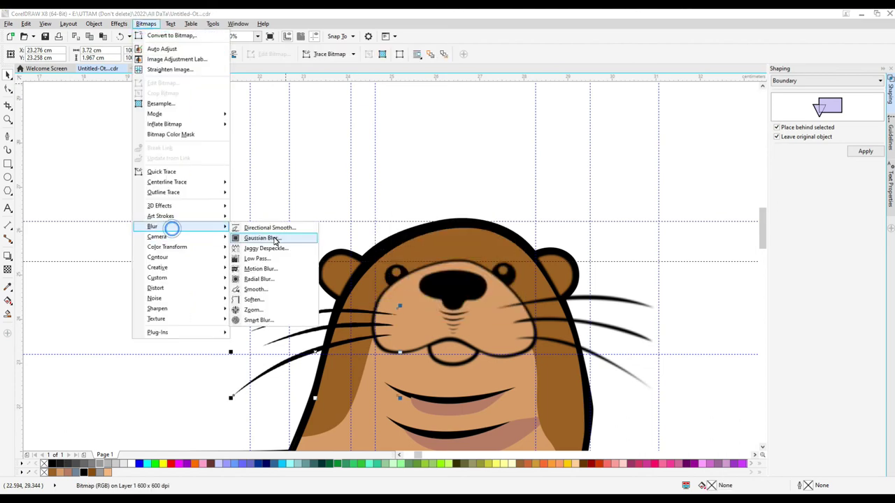
left_click(476, 278)
Convert the tan throat and chest shape to a 600 dpi bitmap and apply a Gaussian Blur with a 23-pixel radius
scroll(380, 310, "down", 1)
left_click(338, 364)
left_click(166, 35)
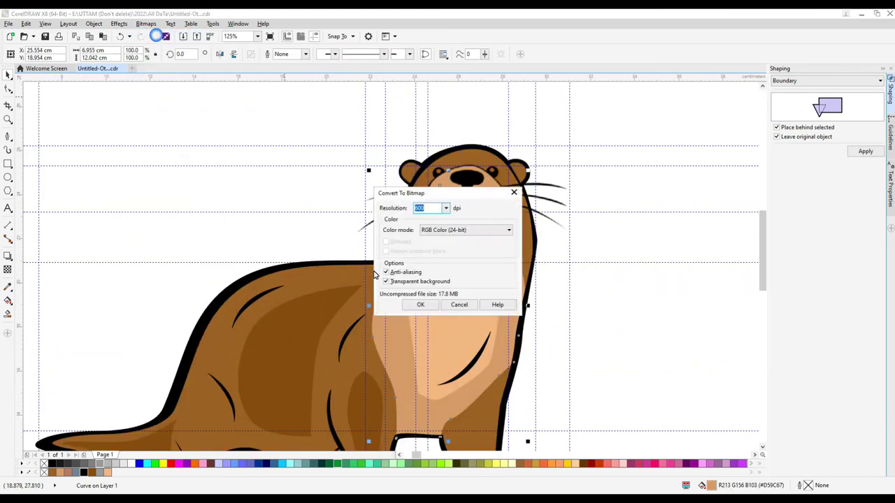
left_click(420, 304)
left_click(146, 23)
mouse_move(156, 225)
left_click(264, 237)
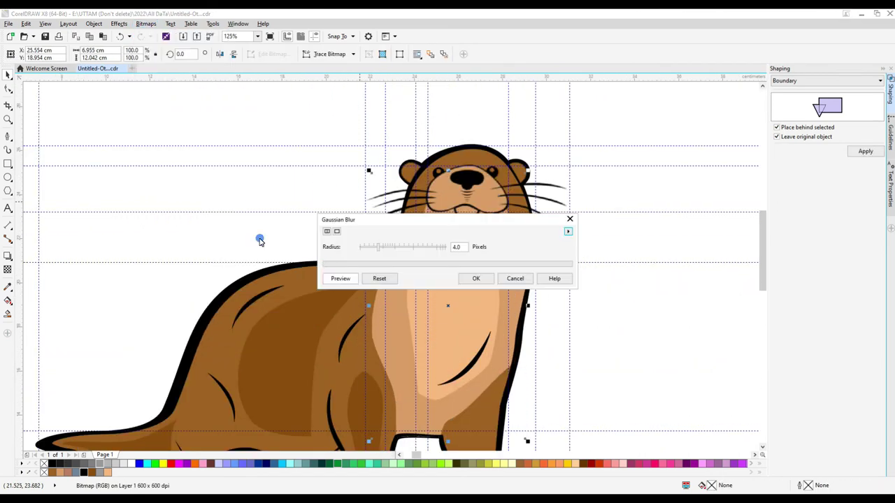
left_click(396, 248)
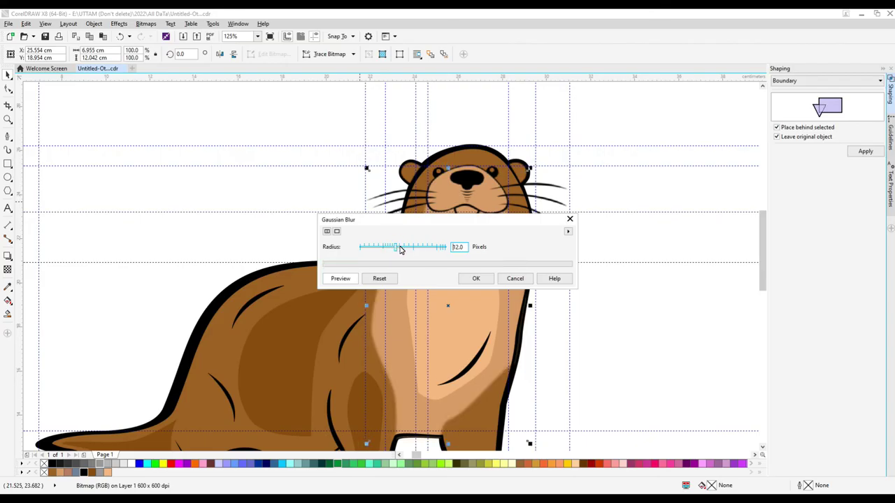
left_click(476, 279)
Refine the edge of the blurred tan chest shape where it meets the black outline between the front legs
scroll(455, 353, "down", 1)
left_click(455, 353)
scroll(451, 346, "up", 4)
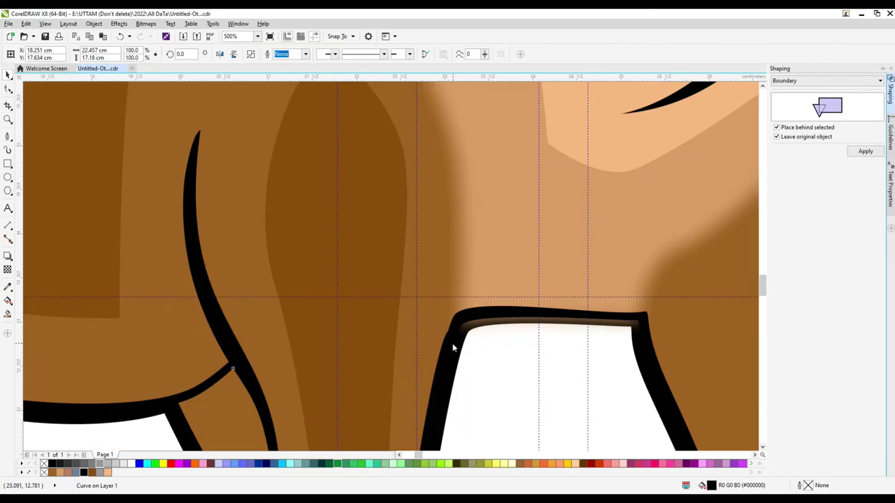
key("F10")
scroll(523, 300, "up", 2)
scroll(487, 259, "down", 4)
key("space")
left_click(437, 222)
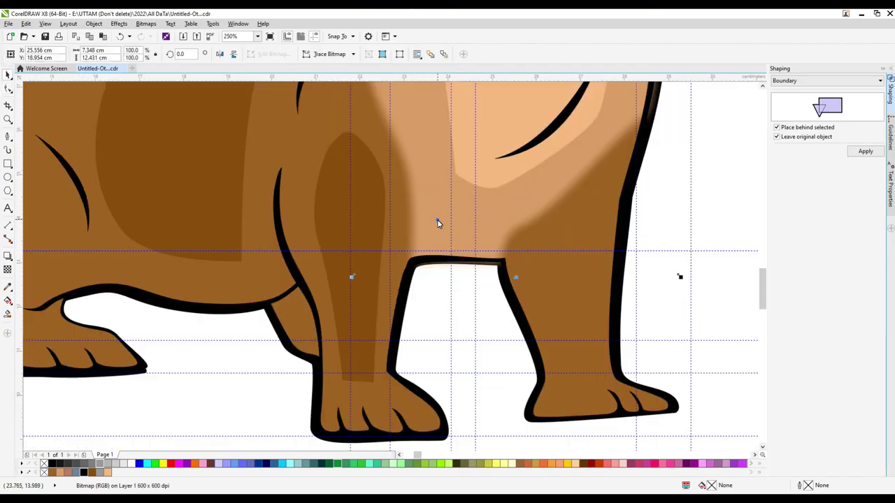
left_click(509, 270)
scroll(408, 289, "up", 2)
scroll(168, 239, "down", 4)
key("F10")
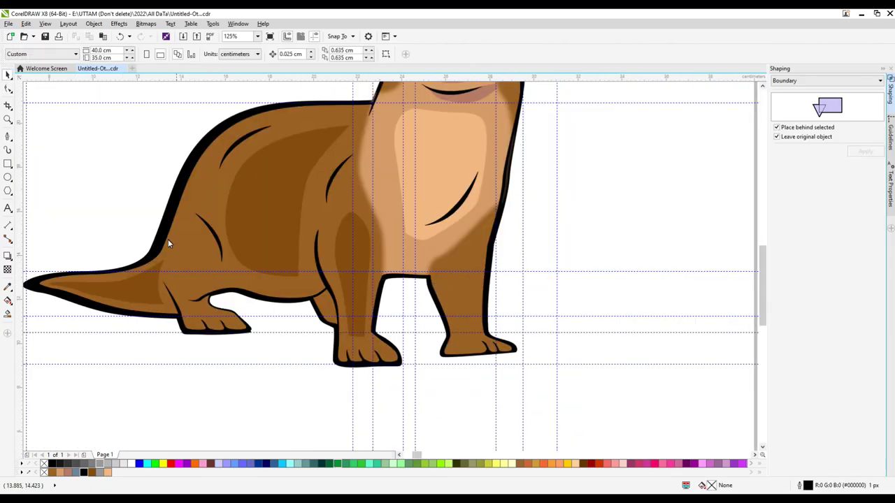
Reshape the black body outline's nodes along the back and fill the wider grey boundary behind it with black
scroll(180, 240, "up", 3)
left_click(200, 287)
scroll(220, 223, "down", 3)
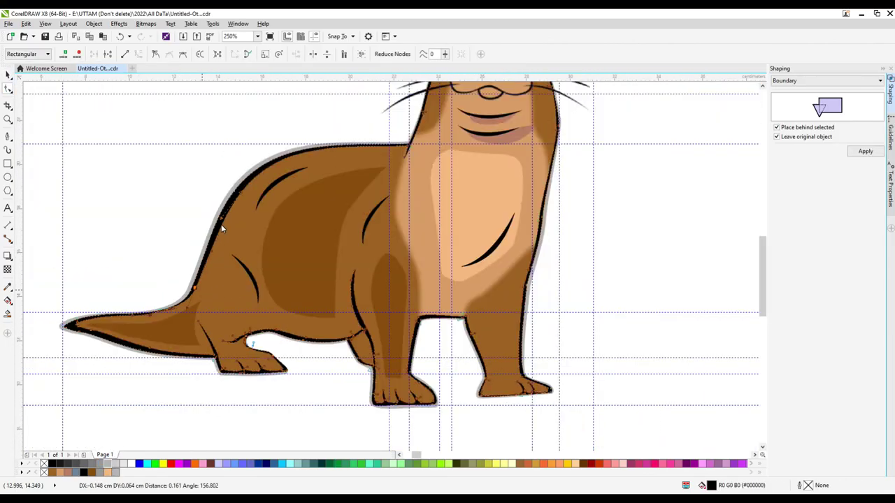
scroll(285, 175, "up", 4)
scroll(285, 177, "down", 4)
key("space")
left_click(203, 221)
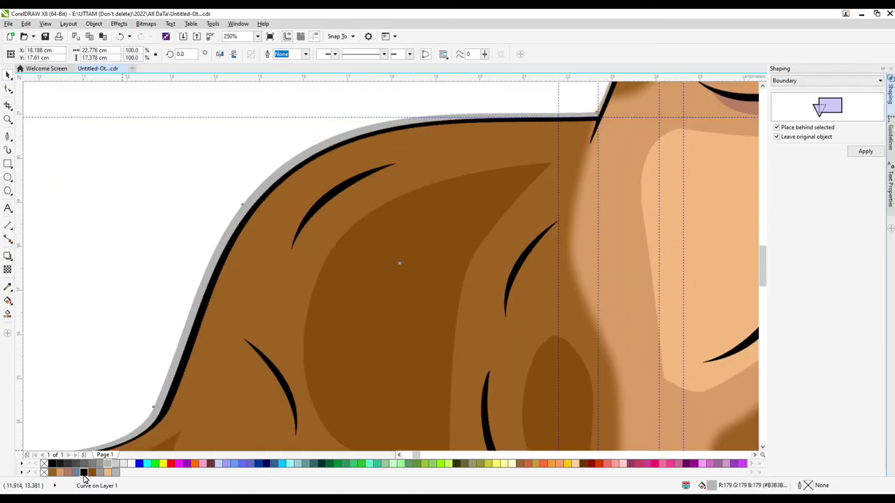
scroll(161, 359, "down", 2)
Convert the wider black body boundary to a 300 dpi bitmap and apply an 18-pixel Gaussian Blur
left_click(175, 353)
left_click(146, 23)
left_click(164, 31)
key("Return")
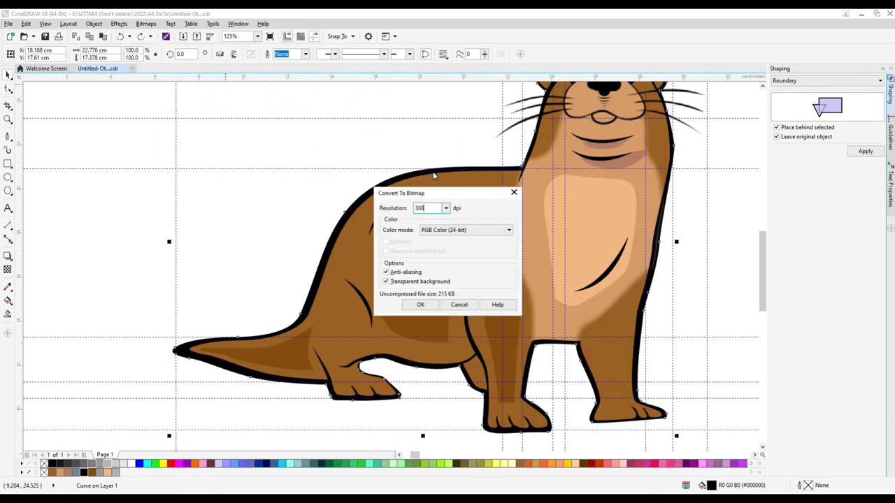
key("Return")
left_click(146, 23)
left_click(240, 235)
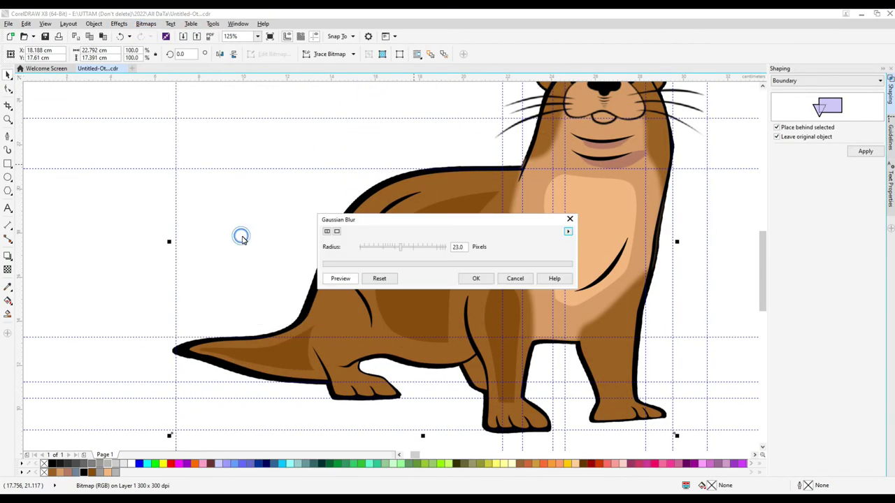
left_click_drag(375, 249, 397, 249)
left_click(471, 279)
Convert the three selected black body outline objects to a 600 dpi bitmap and apply an 8-pixel Gaussian Blur
scroll(498, 174, "up", 2)
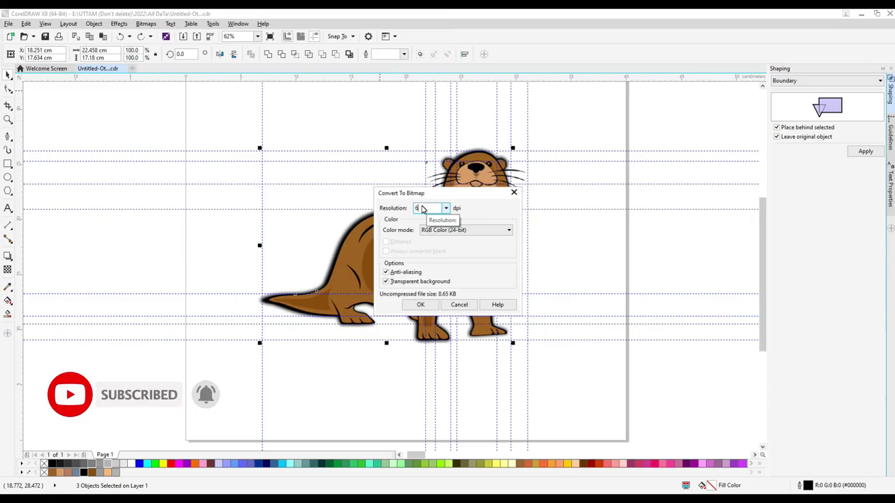
key("Return")
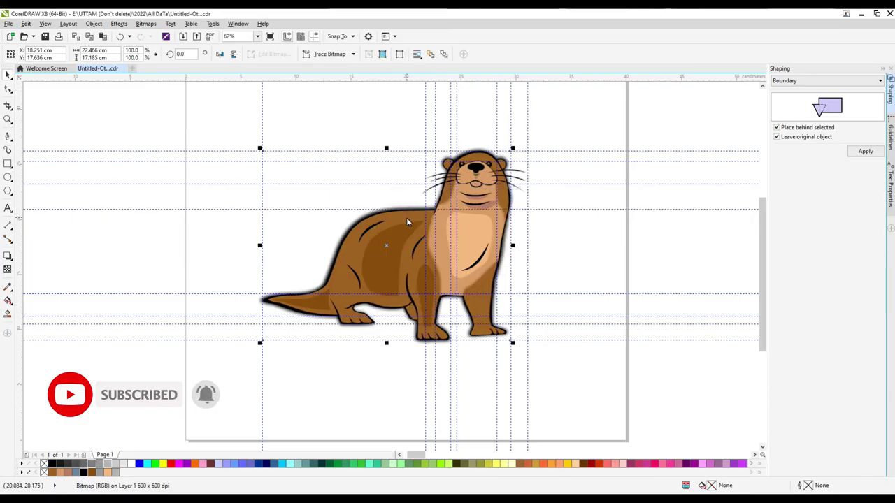
scroll(406, 217, "up", 2)
left_click(146, 23)
mouse_move(174, 225)
left_click(259, 233)
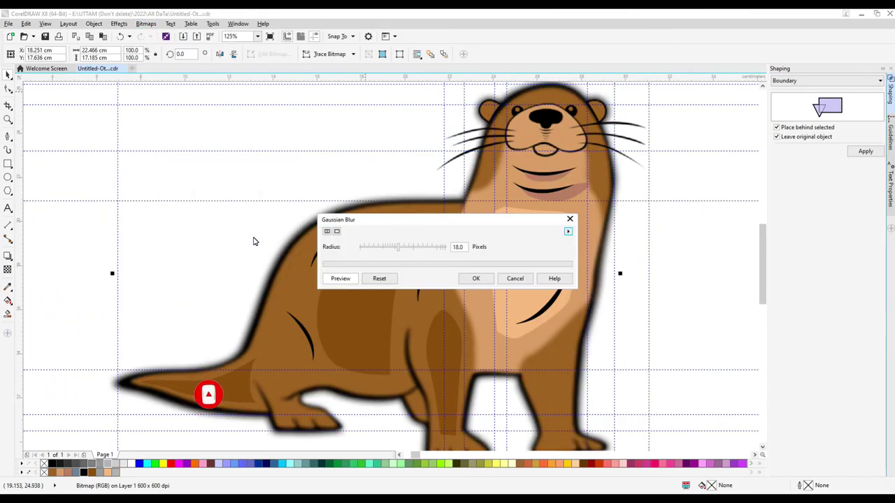
left_click_drag(381, 248, 384, 248)
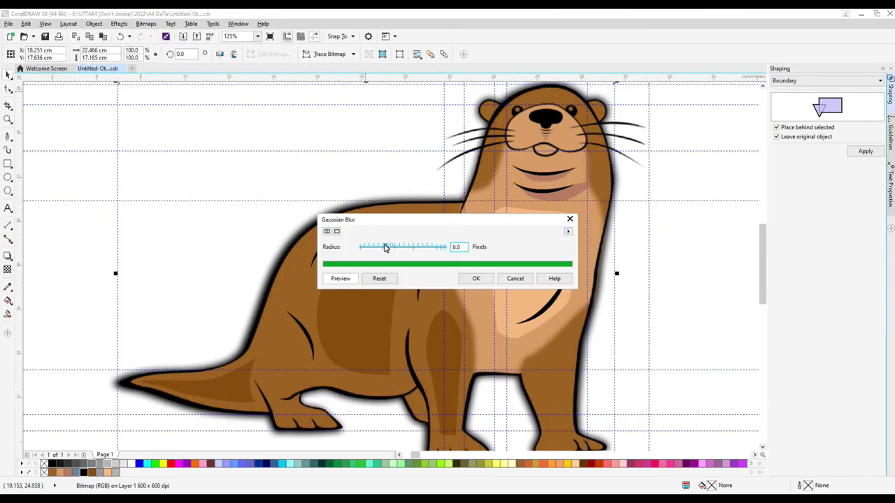
left_click_drag(348, 219, 448, 222)
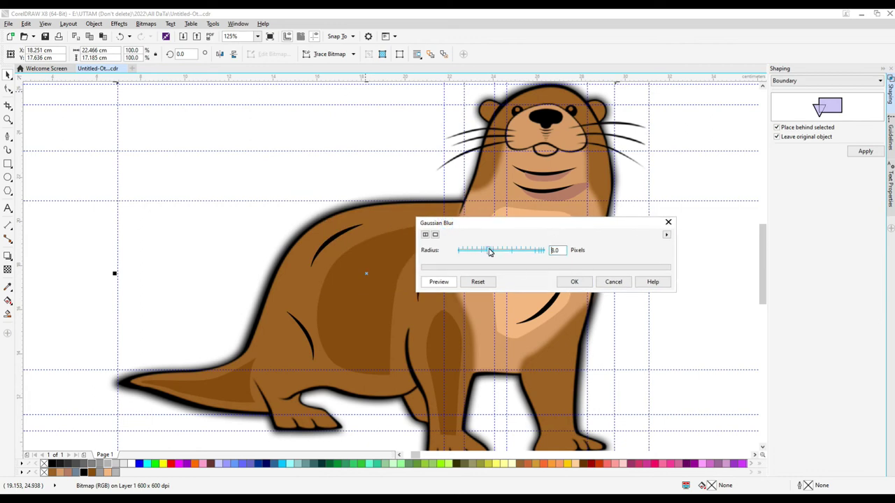
left_click(573, 282)
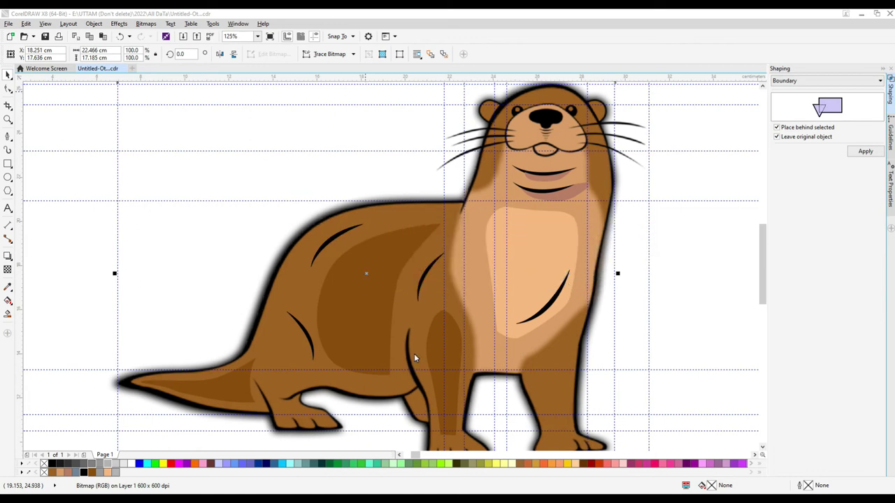
Convert the two black creases on the hindquarters to a 600 dpi bitmap and apply an 8-pixel Gaussian Blur
scroll(377, 278, "down", 2)
left_click_drag(241, 213, 547, 403)
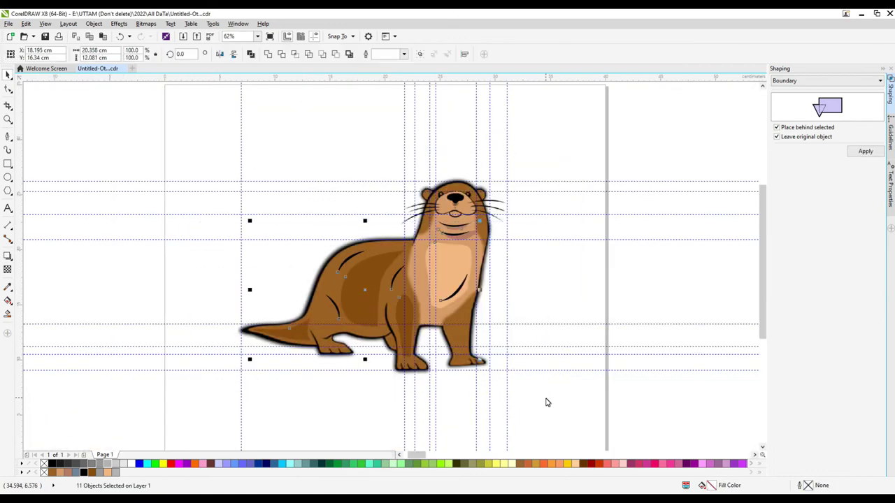
left_click(547, 402)
scroll(399, 325, "up", 2)
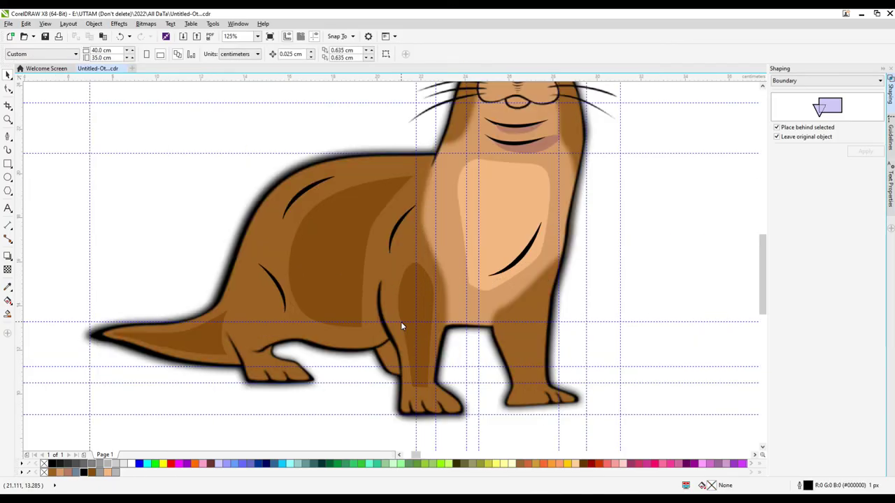
left_click(339, 328)
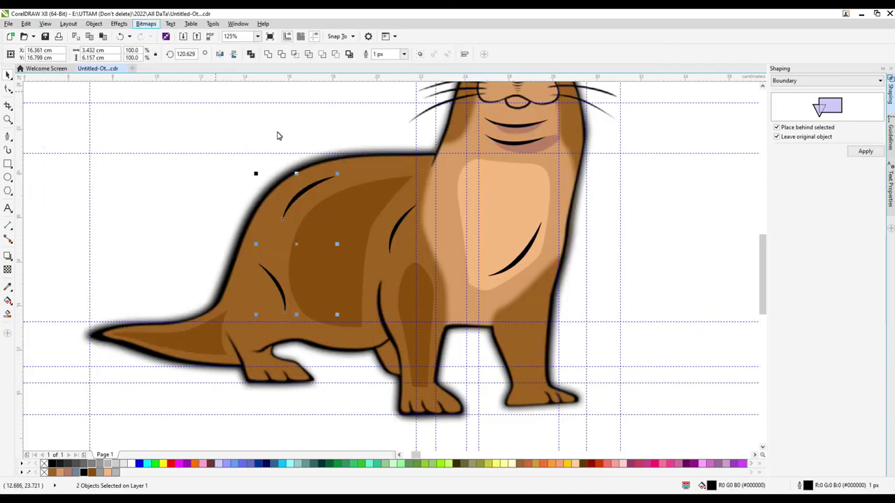
left_click(146, 24)
left_click(146, 23)
left_click(146, 23)
left_click(171, 226)
left_click(276, 239)
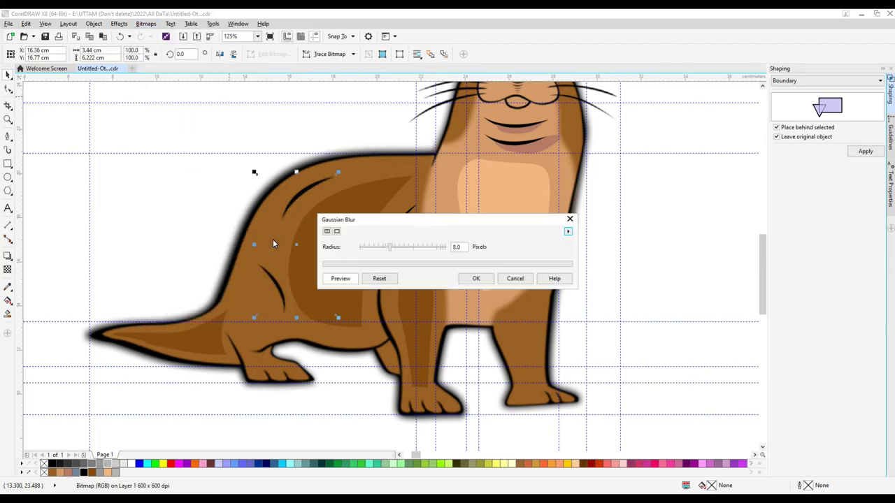
left_click(475, 278)
Convert the black crease on the lower chest to a 600 dpi bitmap and apply an 8-pixel Gaussian Blur
left_click(610, 239)
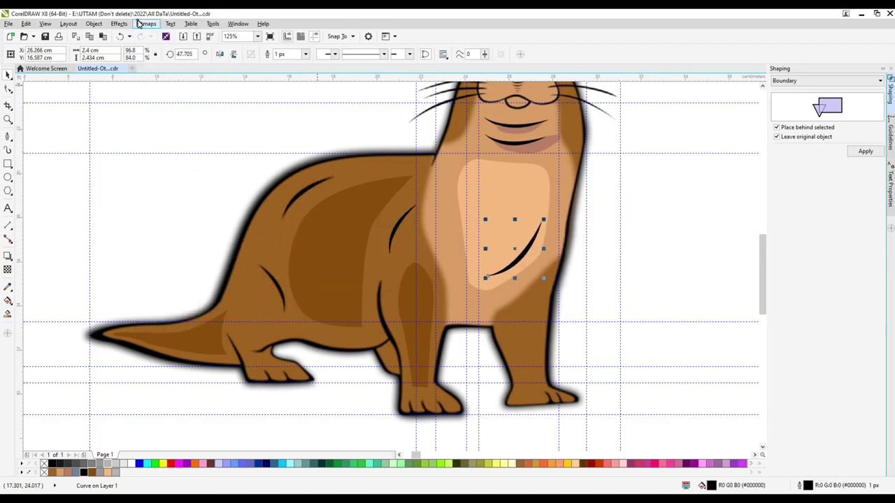
left_click(423, 300)
left_click(146, 23)
left_click(164, 226)
left_click(273, 241)
left_click(474, 277)
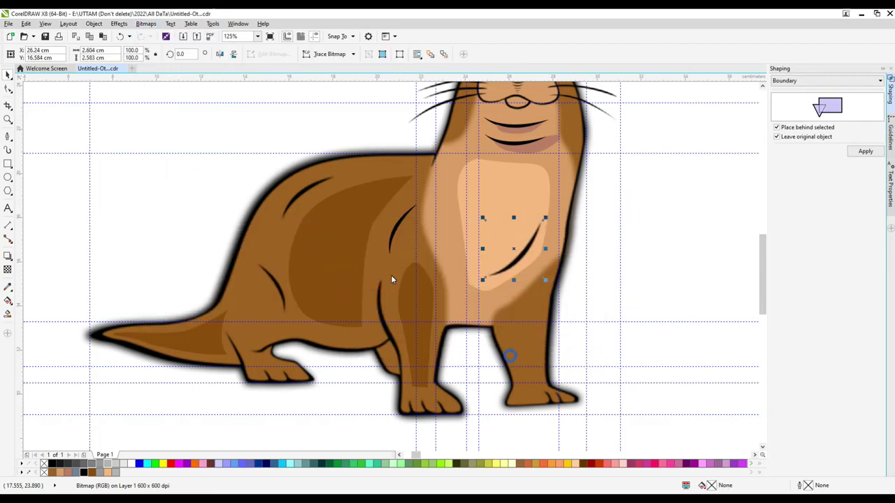
Convert the black shoulder crease above the near front leg to a bitmap and apply an 8-pixel Gaussian Blur
left_click(393, 240)
left_click(415, 305)
left_click(146, 23)
mouse_move(165, 226)
left_click(273, 242)
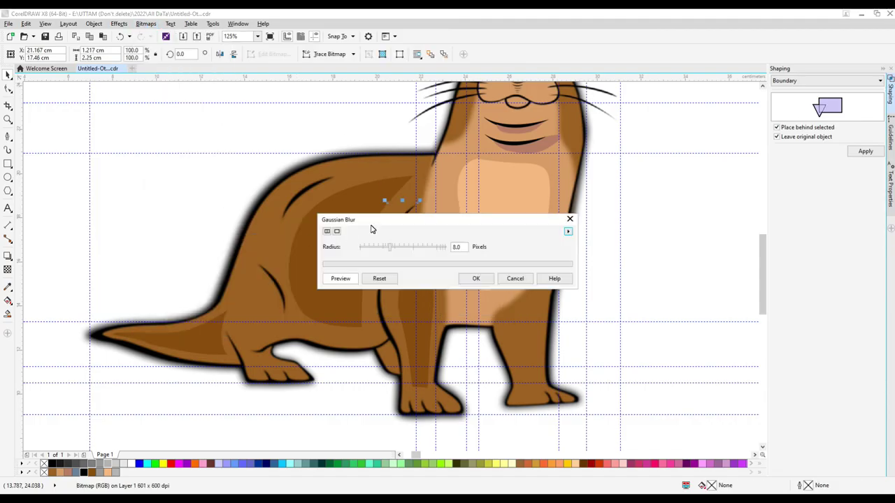
left_click(476, 278)
Convert the dark brown tail shading to a 600 dpi bitmap and apply a Gaussian Blur of about 31 pixels
left_click(200, 336)
left_click(146, 23)
left_click(174, 34)
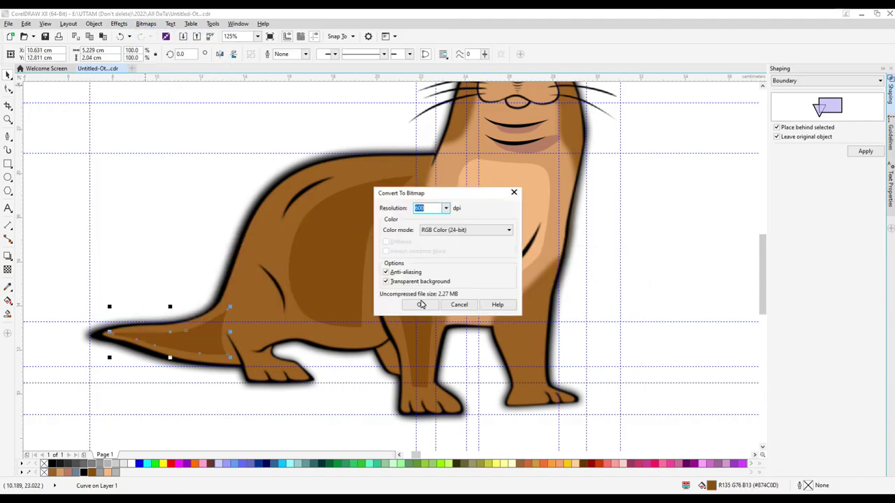
left_click(421, 303)
left_click(146, 23)
mouse_move(174, 226)
left_click(272, 238)
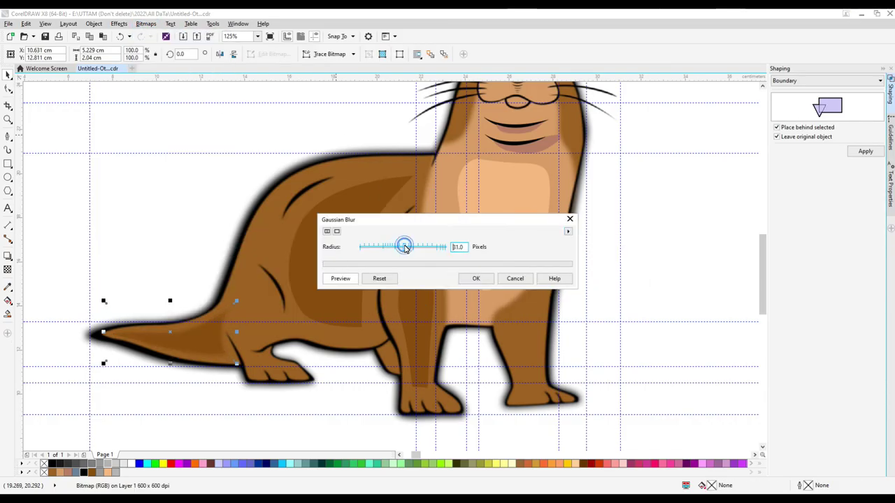
left_click(475, 278)
Convert the dark brown shading on the near front leg to a 600 dpi bitmap and apply a Gaussian Blur of about 48 pixels
left_click(413, 318)
left_click(146, 23)
left_click(175, 34)
left_click(421, 303)
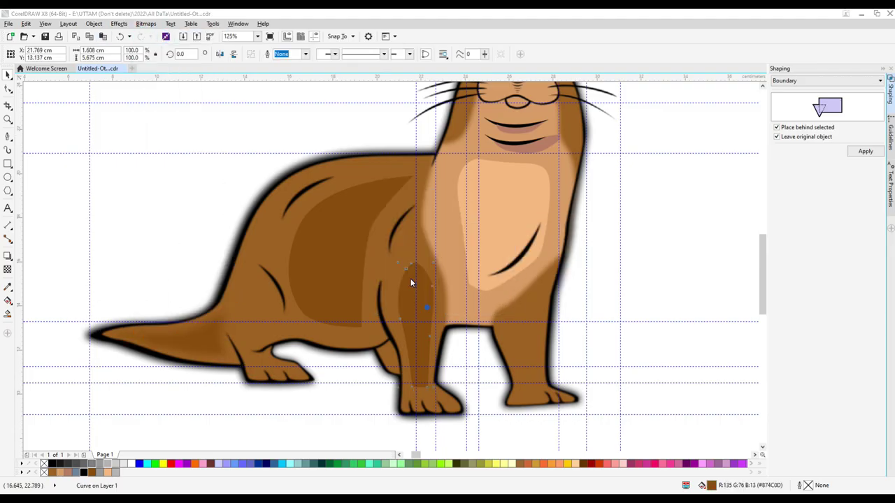
left_click(146, 24)
mouse_move(164, 226)
left_click(272, 239)
left_click_drag(591, 247, 605, 247)
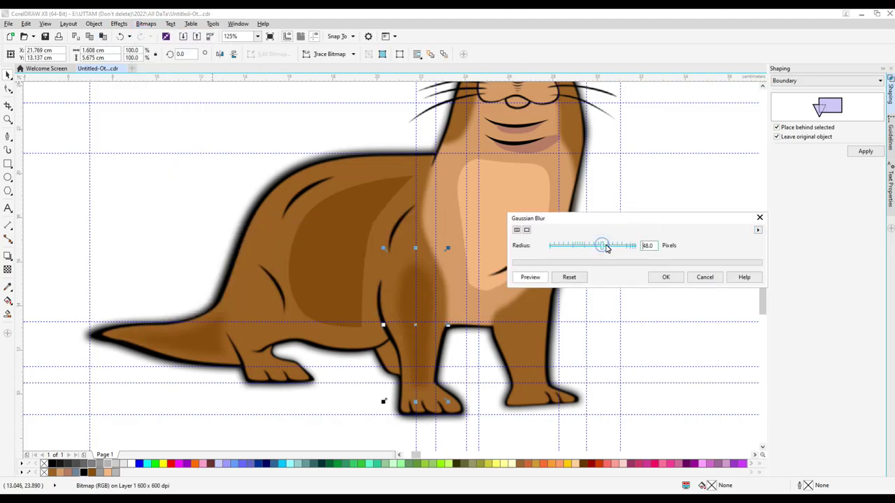
left_click(665, 276)
Convert the large dark brown shading on the body to a 600 dpi bitmap and soften it strongly with Gaussian Blur
left_click(328, 210)
left_click(146, 23)
left_click(175, 34)
left_click(422, 303)
left_click(146, 23)
left_click(272, 239)
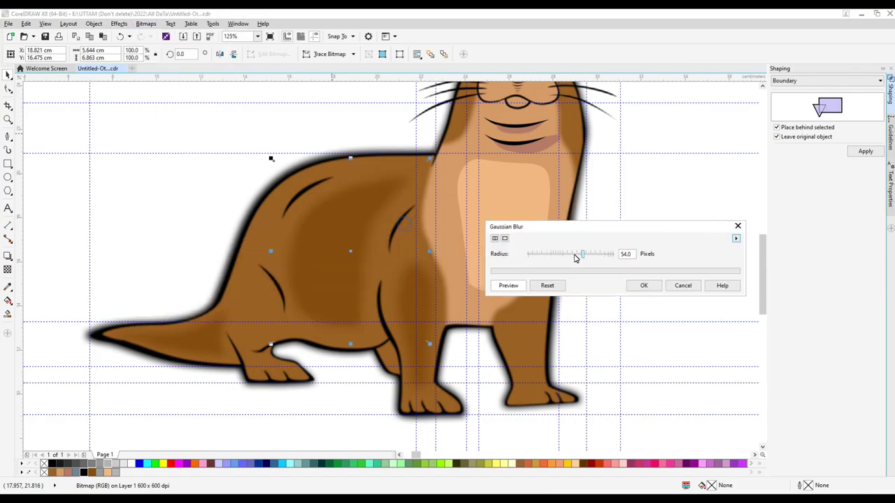
left_click(644, 286)
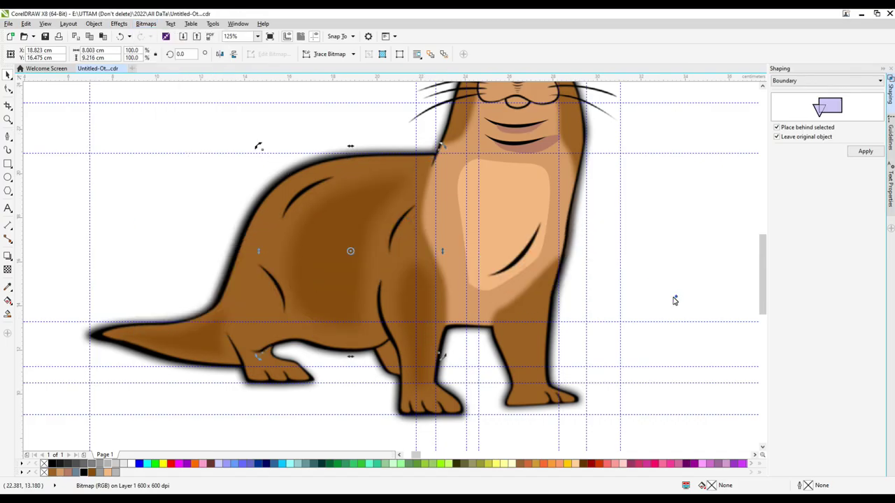
Convert the pinkish shadow under the upper neck crease to a 600 dpi bitmap and apply a 7-pixel Gaussian Blur
left_click(519, 185)
scroll(503, 185, "up", 4)
left_click(504, 185)
left_click(510, 179)
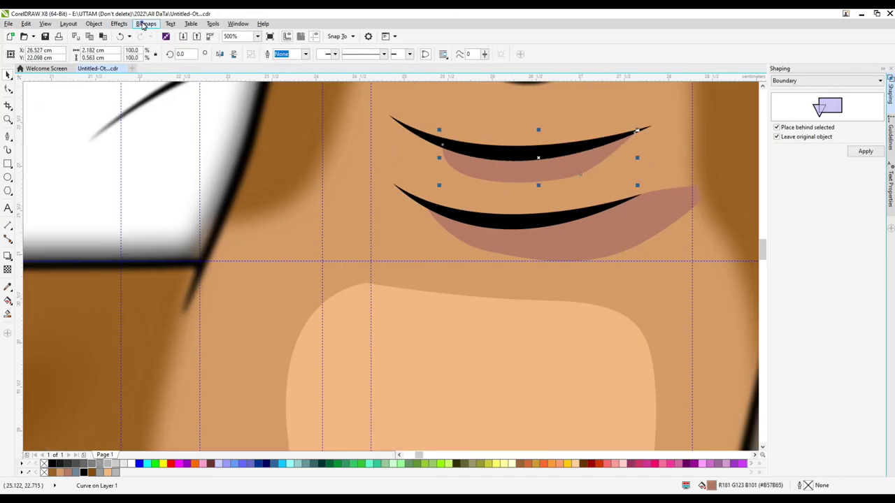
left_click(146, 23)
left_click(174, 34)
left_click(422, 304)
left_click(146, 23)
mouse_move(164, 226)
left_click(272, 239)
left_click_drag(372, 250, 395, 248)
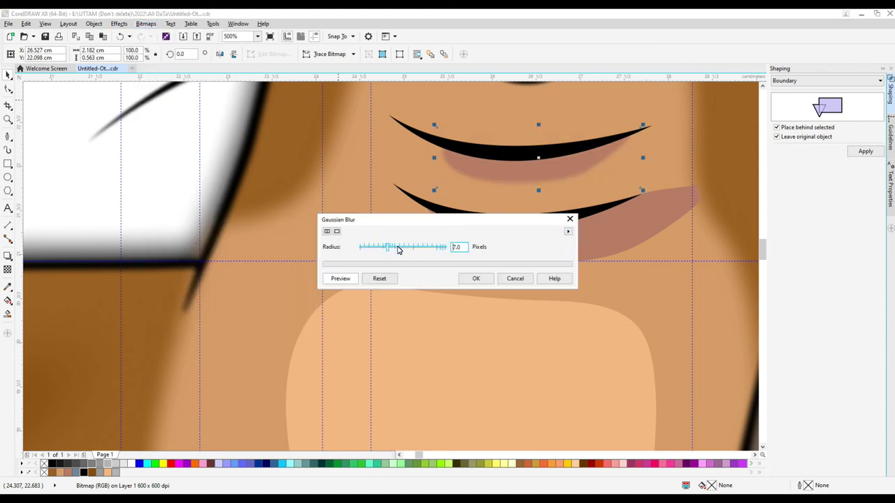
left_click(476, 279)
Convert the pinkish shadow under the lower neck crease to a 600 dpi bitmap and apply a 7-pixel Gaussian Blur
left_click(489, 238)
left_click(146, 23)
left_click(272, 239)
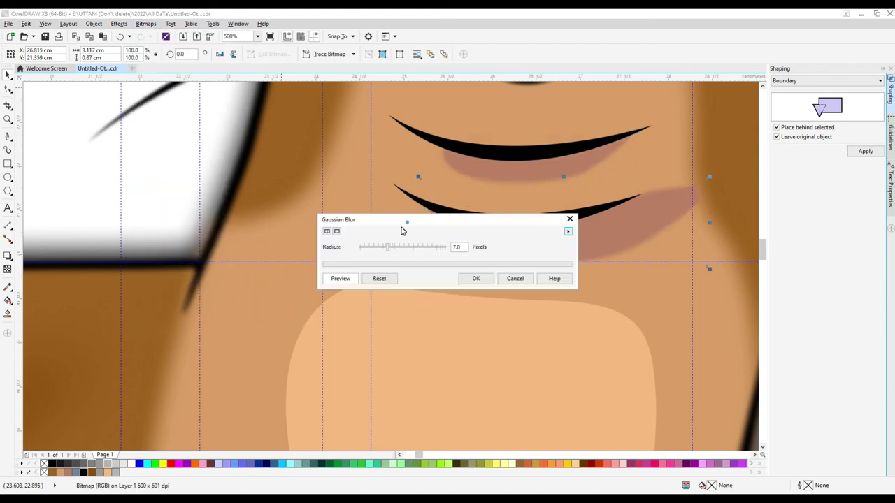
left_click(420, 306)
Convert both black neck creases to a 600 dpi bitmap and apply a 3-pixel Gaussian Blur
left_click(423, 149)
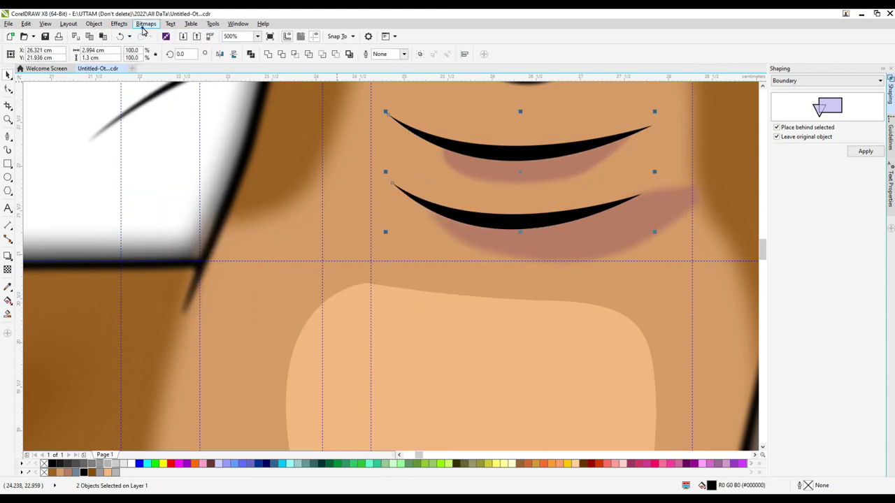
left_click(146, 23)
mouse_move(171, 226)
left_click(272, 239)
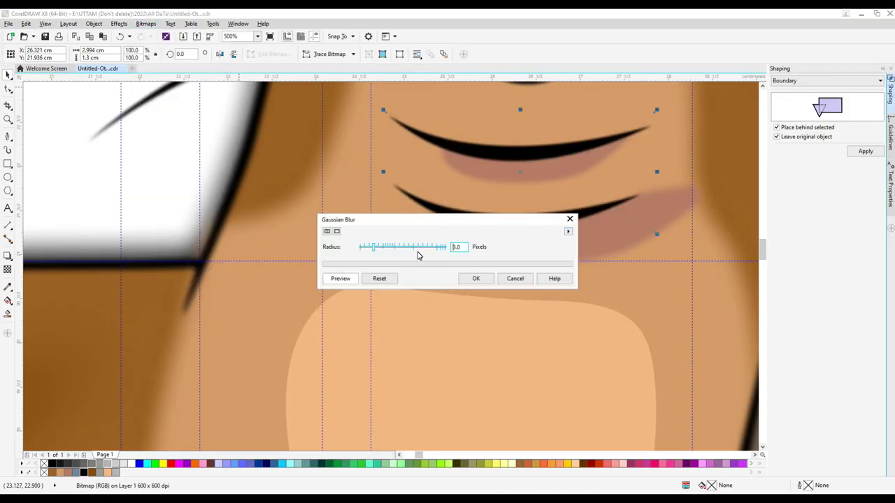
left_click(474, 279)
Convert the light tan chest patch to a 600 dpi bitmap and apply a 66-pixel Gaussian Blur
key("F4")
left_click(454, 279)
scroll(454, 280, "up", 3)
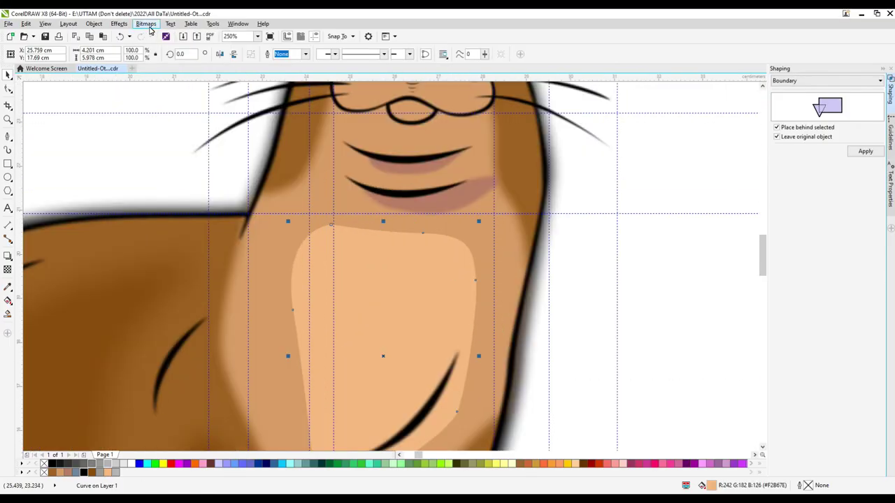
left_click(146, 23)
left_click_drag(365, 229, 560, 233)
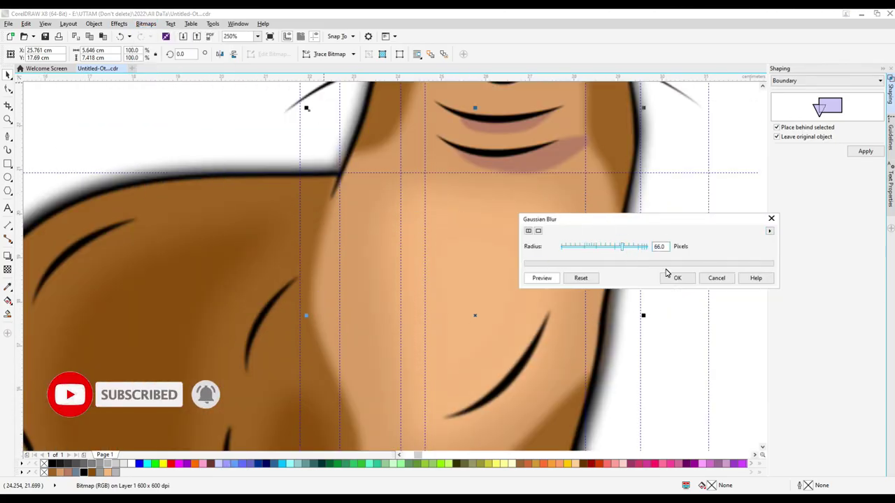
left_click(675, 278)
Place two narrower, shortened copies of the near front leg's blurred shading over the far front leg
scroll(407, 321, "down", 5)
scroll(407, 321, "up", 3)
scroll(444, 323, "down", 1)
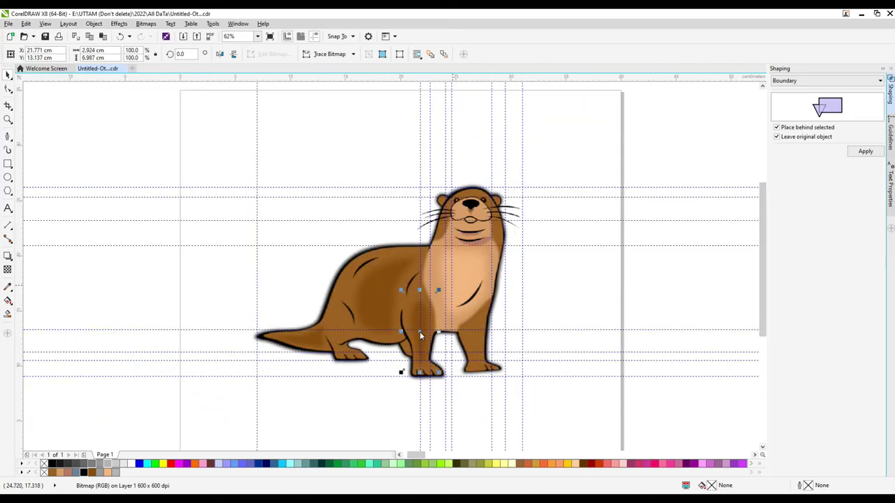
scroll(490, 307, "up", 2)
scroll(447, 310, "up", 3)
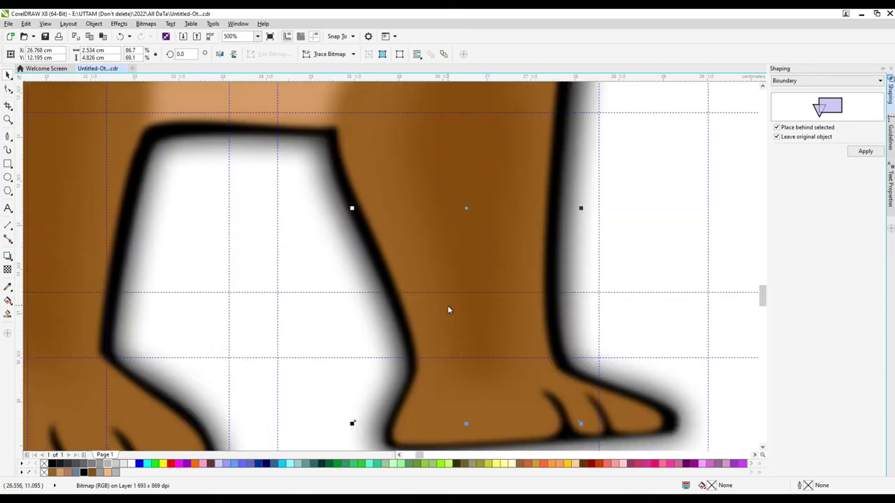
scroll(448, 310, "down", 2)
left_click(425, 228)
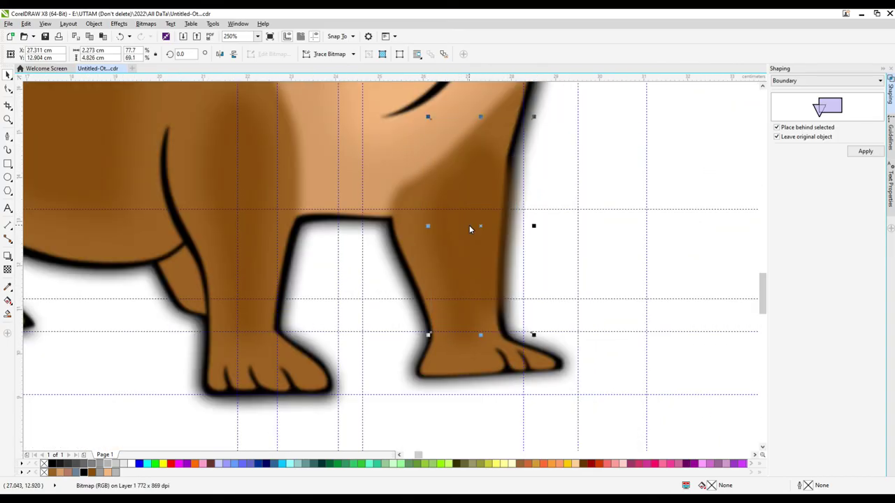
Select both shading copies on the far front leg, merge them into one bitmap and soften it with Gaussian Blur
scroll(481, 357, "down", 2)
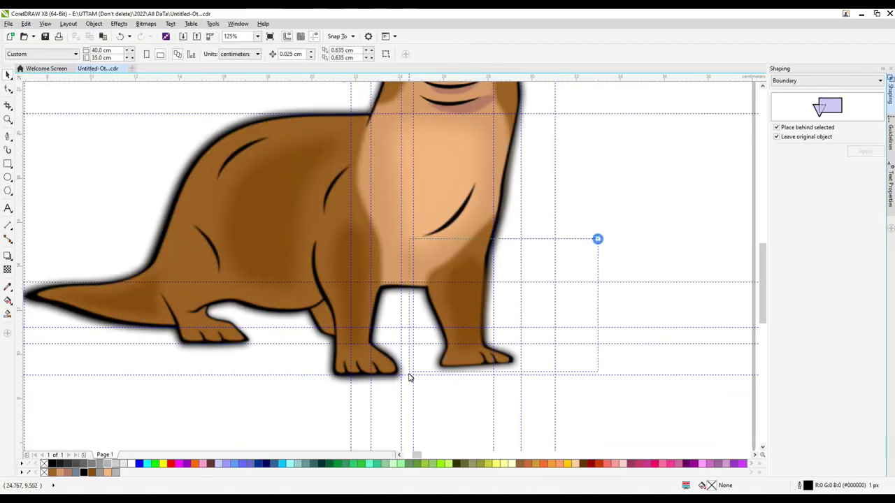
scroll(460, 285, "up", 3)
left_click(145, 23)
left_click(262, 246)
left_click_drag(391, 219, 624, 216)
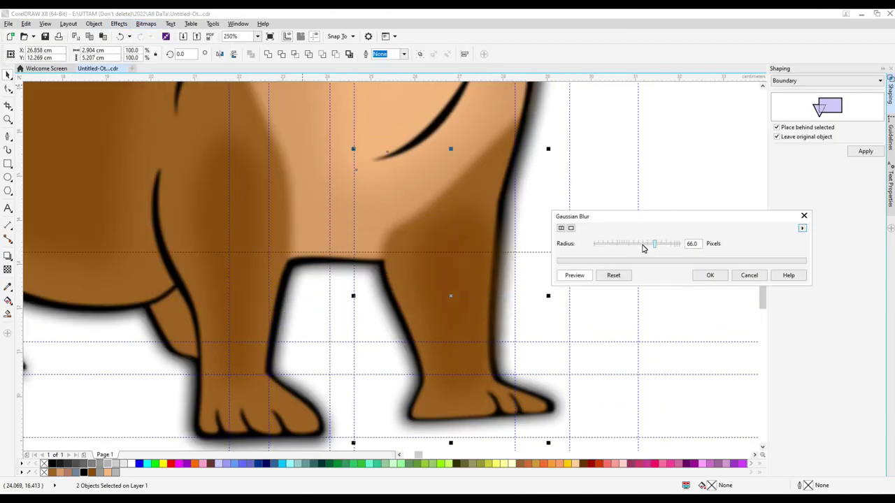
left_click(710, 275)
Select everything on the page and group the otter's objects
scroll(428, 274, "down", 3)
key("ctrl+a")
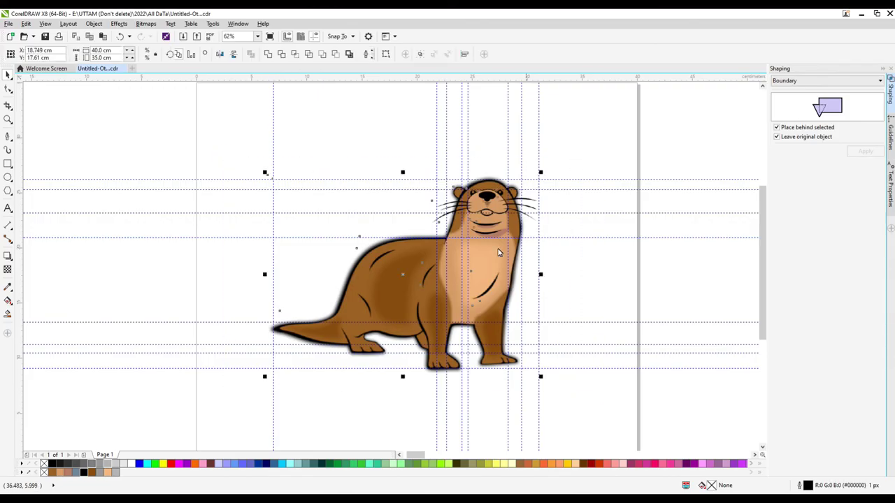
scroll(479, 192, "up", 3)
scroll(479, 192, "down", 3)
left_click(418, 54)
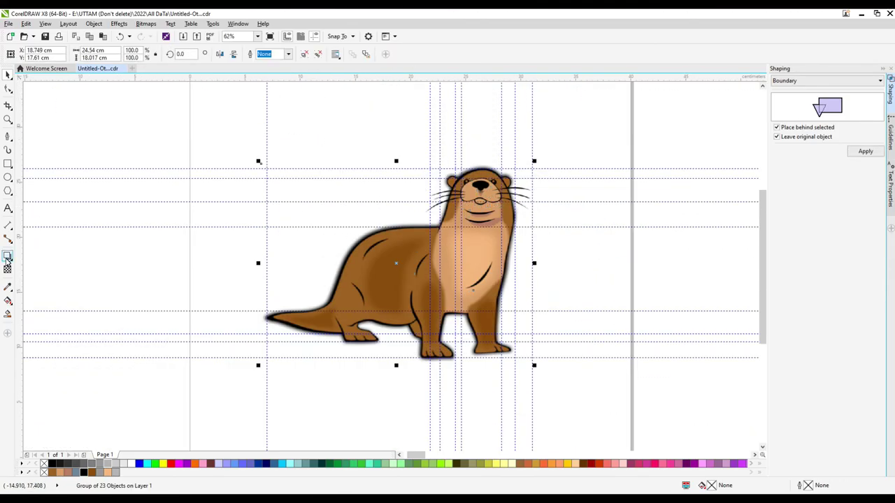
Apply another Gaussian Blur to the dark shading bitmap on the tail
scroll(319, 315, "up", 4)
left_click(307, 318)
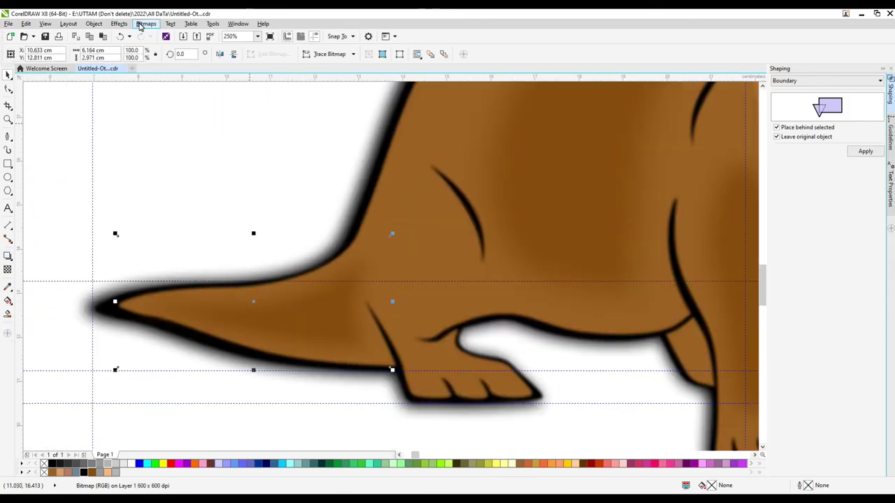
left_click(146, 23)
left_click(174, 236)
left_click(253, 235)
left_click(472, 279)
Enlarge the blurred body shading to about 116.8% width and 106.1% height so it covers more of the torso
scroll(383, 303, "down", 2)
left_click(413, 220)
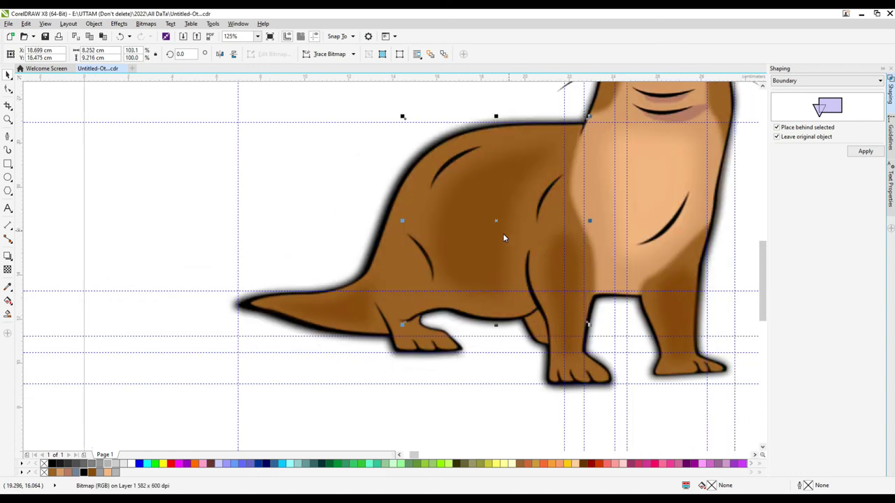
scroll(501, 114, "down", 3)
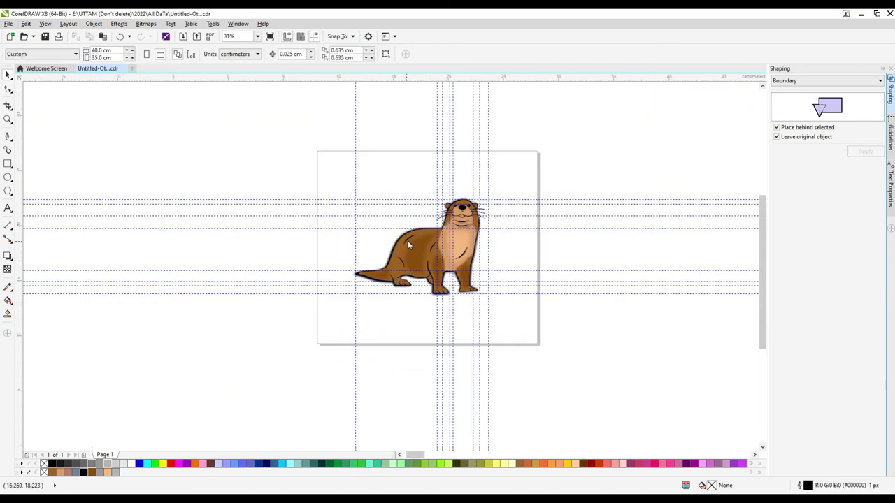
scroll(407, 241, "up", 3)
left_click(497, 365)
key("Tab")
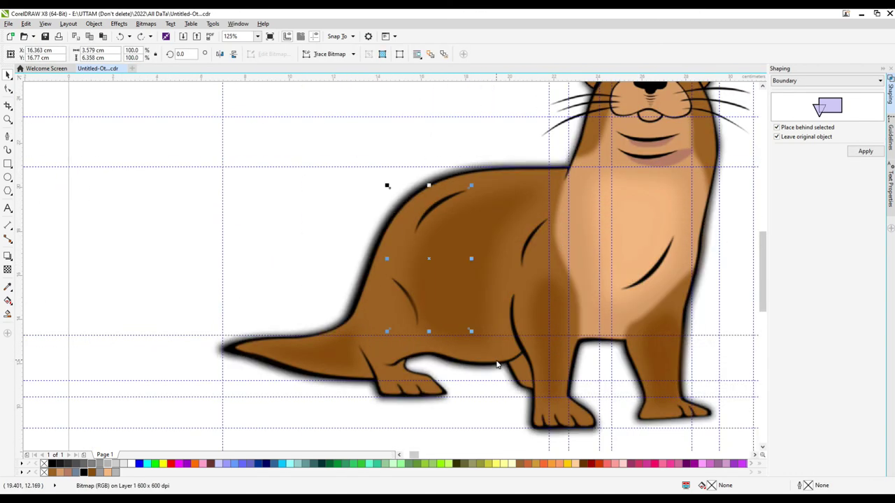
scroll(293, 242, "down", 3)
scroll(400, 304, "up", 3)
left_click(400, 304)
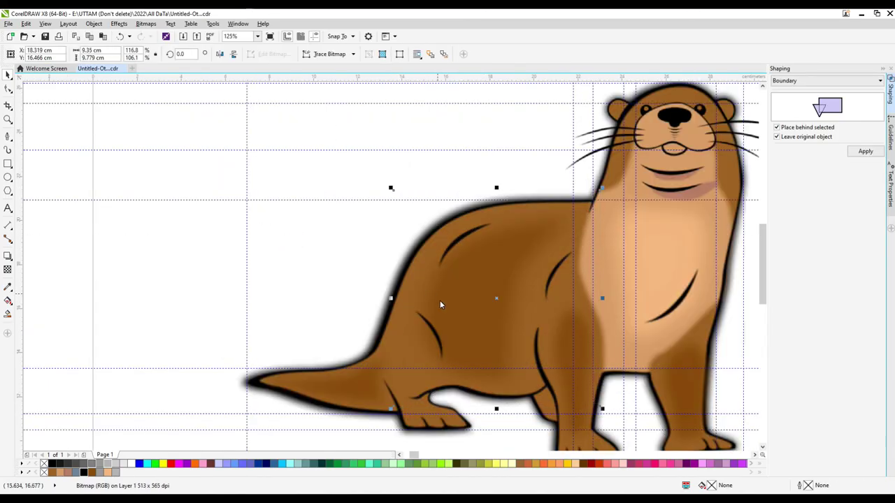
Group the whole otter and cast a black perspective drop shadow beneath its feet with direction 87, opacity 66 and feathering 15
scroll(440, 305, "down", 2)
key("Tab")
left_click(7, 257)
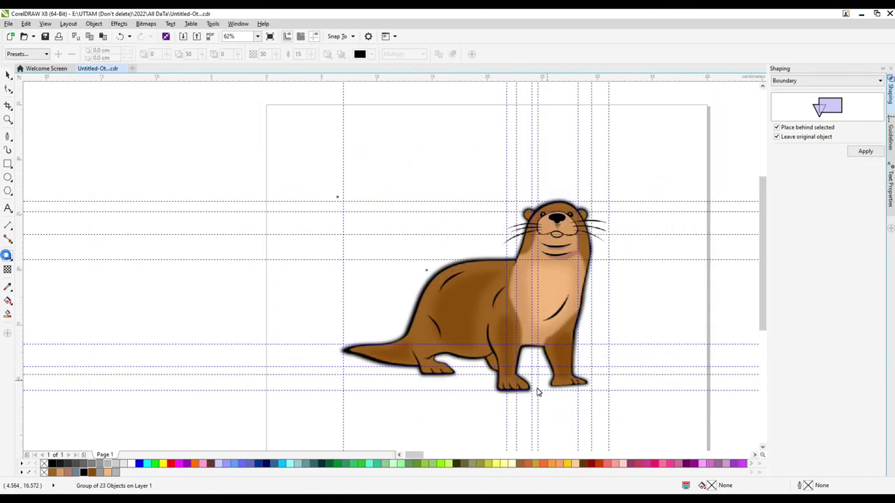
left_click_drag(470, 364, 473, 390)
scroll(468, 381, "up", 2)
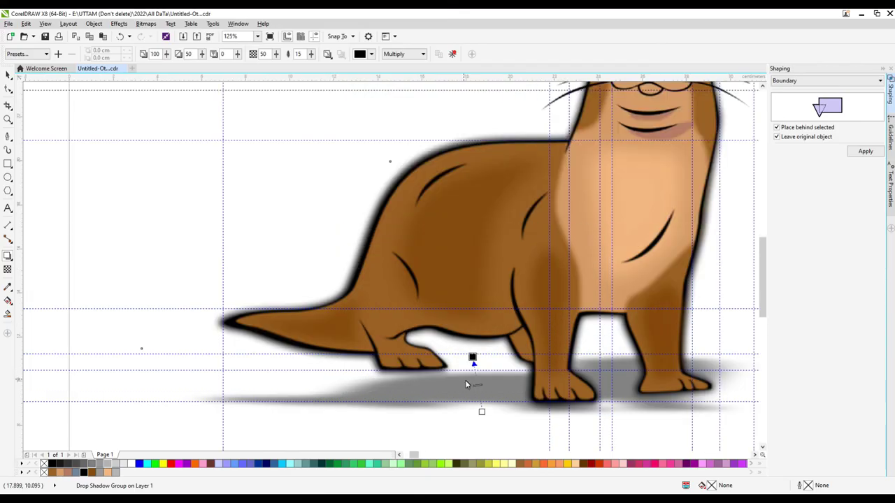
scroll(479, 391, "down", 2)
scroll(280, 238, "down", 2)
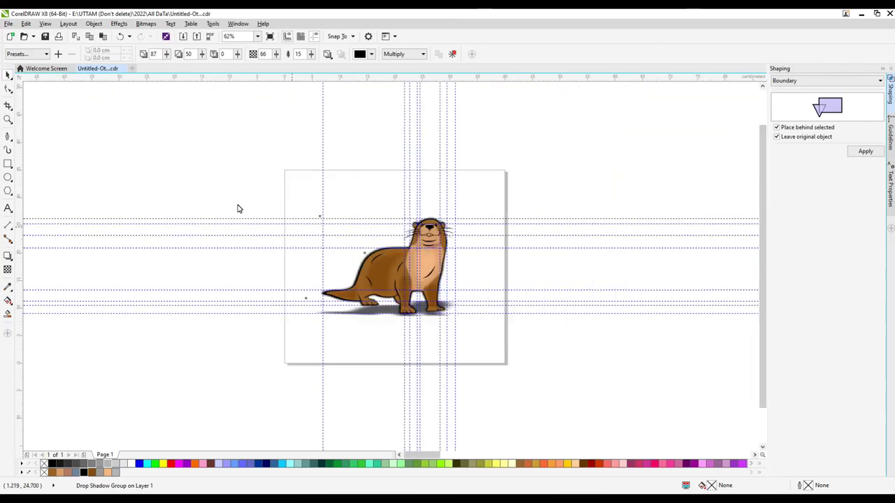
scroll(280, 264, "up", 2)
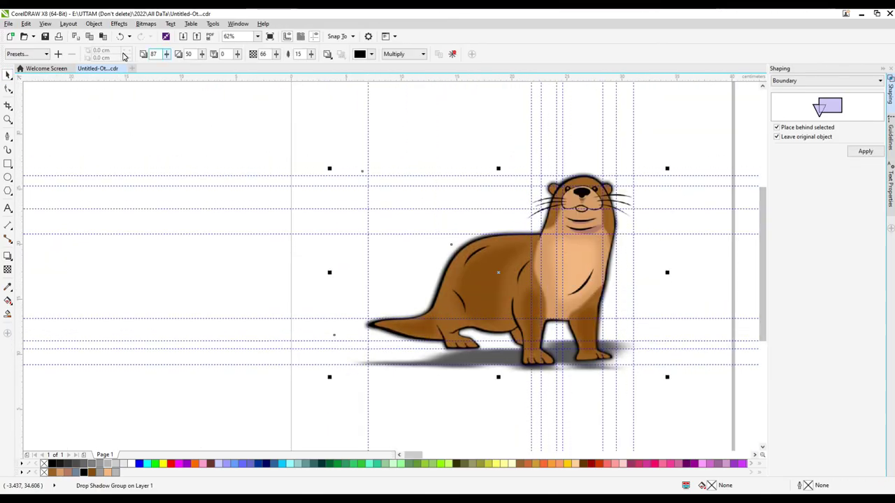
key("Escape")
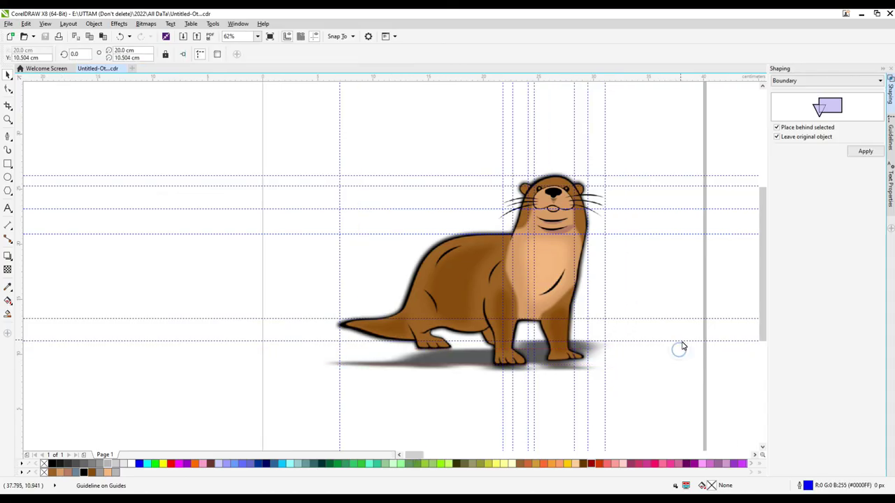
Delete the horizontal guidelines crossing the otter drawing
left_click(707, 208)
key("Delete")
left_click(707, 176)
key("Delete")
Delete all the vertical guidelines around the otter's head, body and tail tip
left_click(605, 137)
key("Delete")
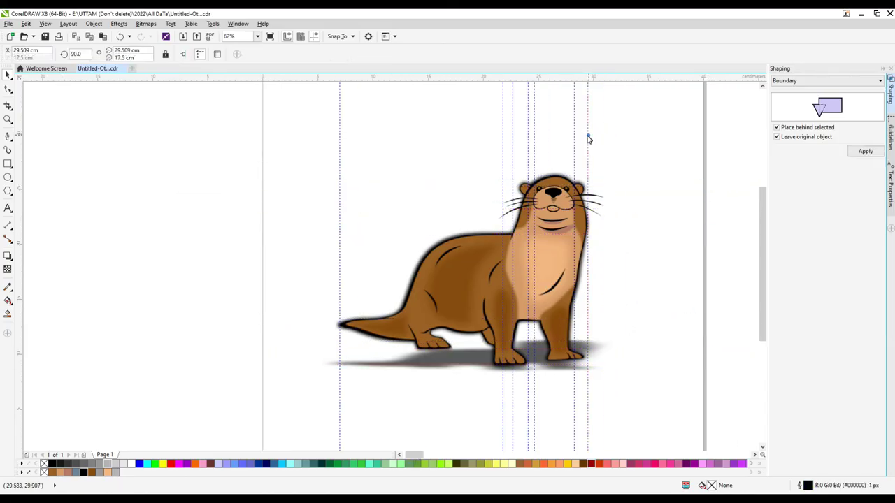
left_click(587, 138)
key("Delete")
key("Delete")
left_click(528, 143)
key("Delete")
left_click(512, 146)
key("Delete")
left_click(503, 150)
key("Delete")
left_click(340, 175)
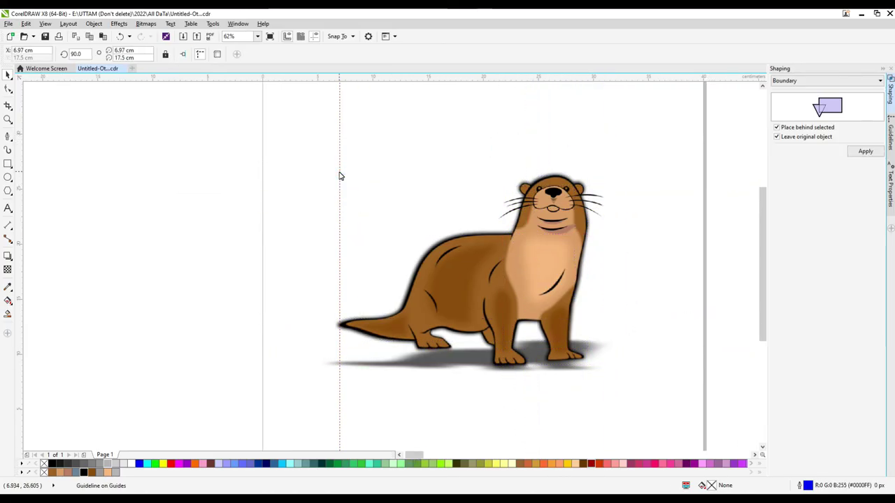
left_click(342, 190)
left_click(340, 156)
key("Delete")
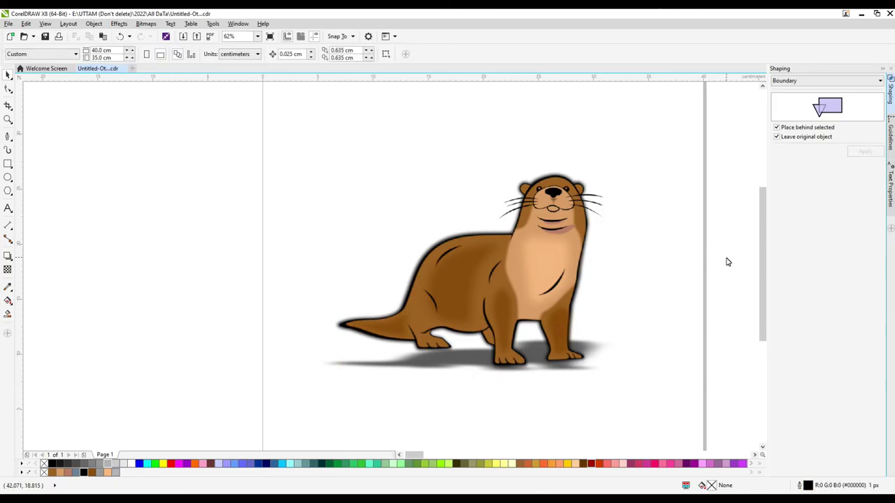